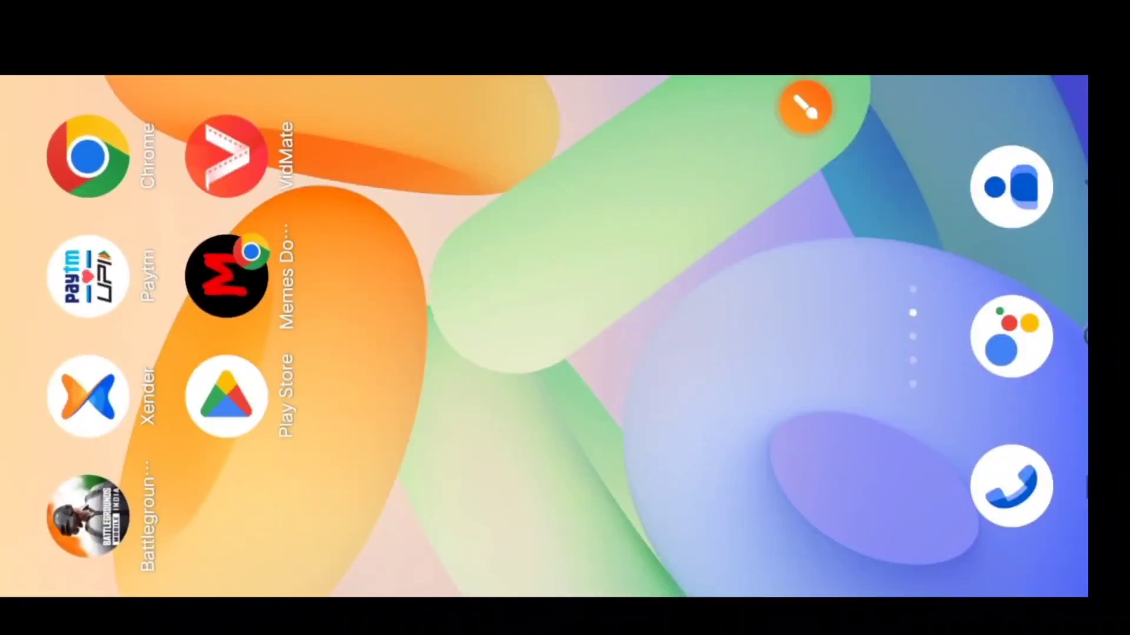
- Launch Snapseed from the Android home screen to its empty start screen
{"action": "left_click", "coordinate": [805, 87]}
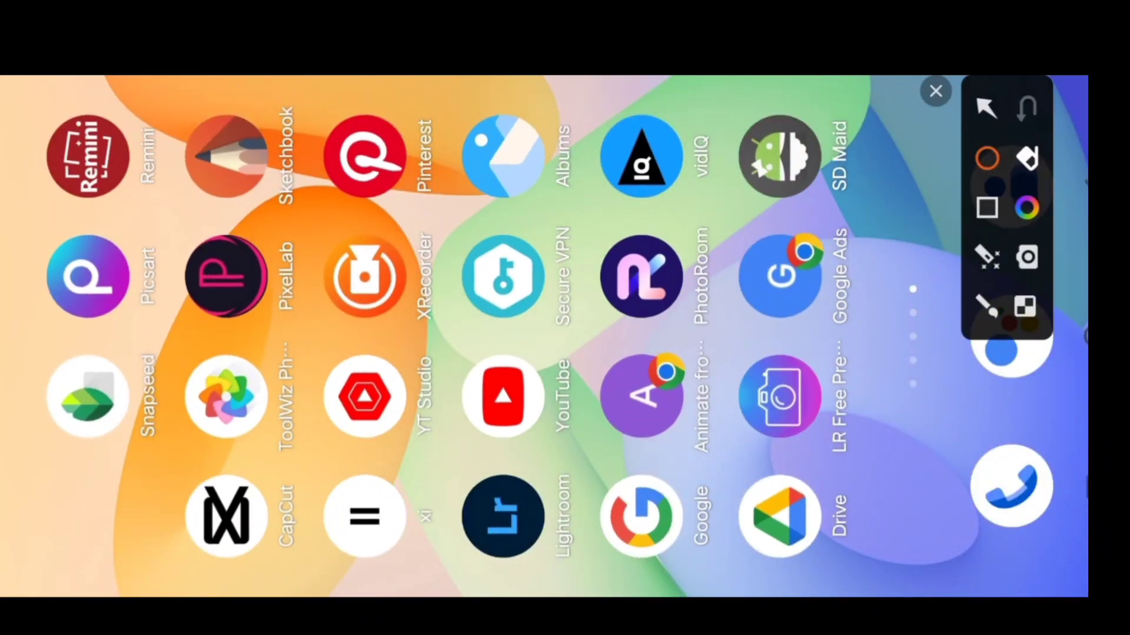
{"action": "mouse_move", "coordinate": [165, 471]}
{"action": "left_mouse_down"}
{"action": "mouse_move", "coordinate": [76, 376]}
{"action": "mouse_move", "coordinate": [33, 360]}
{"action": "left_mouse_up"}
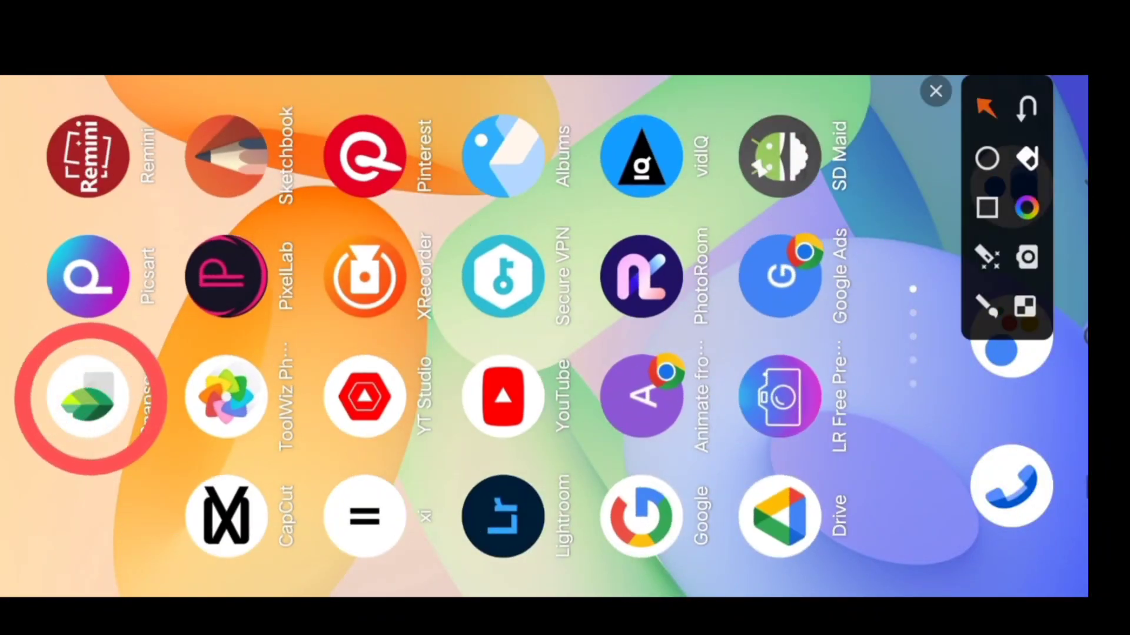
{"action": "left_click_drag", "start_coordinate": [114, 520], "coordinate": [97, 432]}
{"action": "left_click_drag", "start_coordinate": [76, 217], "coordinate": [85, 321]}
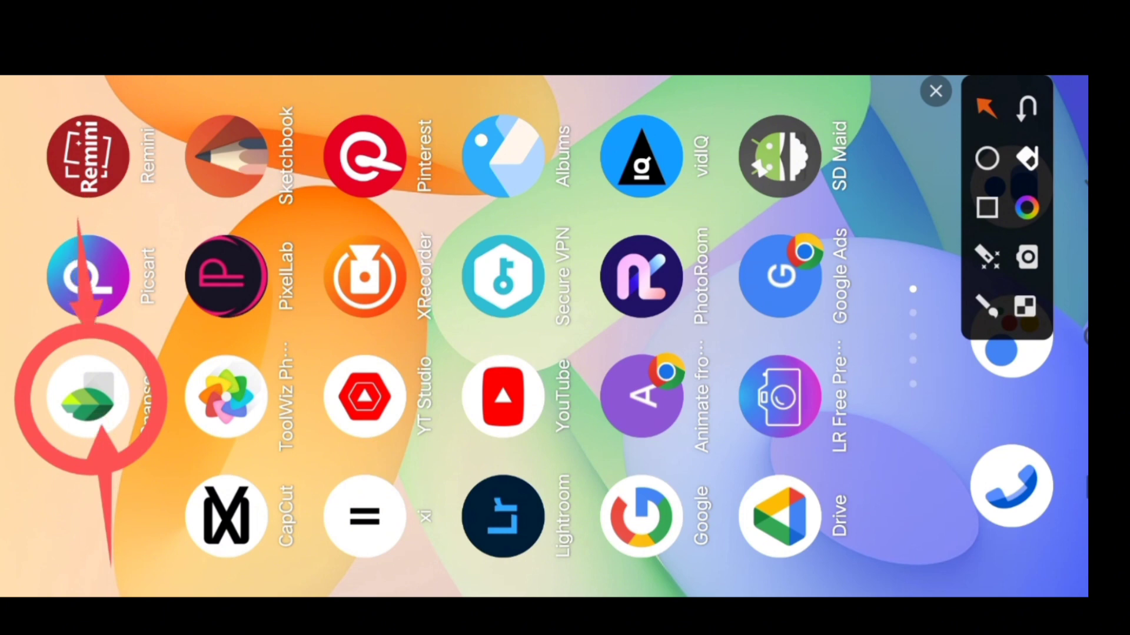
{"action": "left_click_drag", "start_coordinate": [306, 381], "coordinate": [125, 389]}
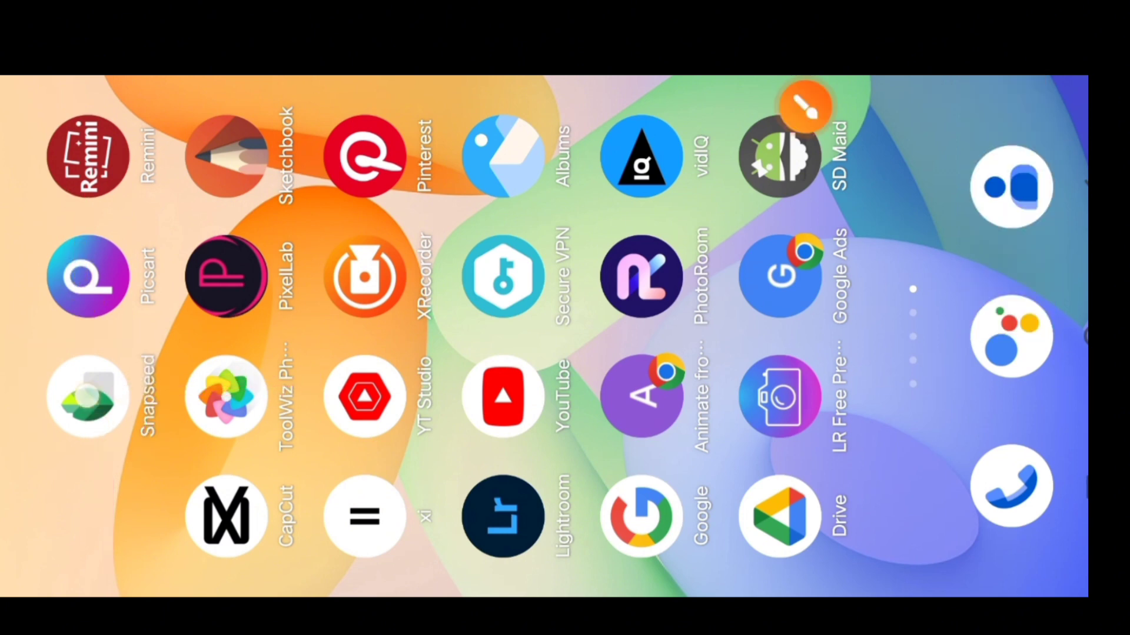
{"action": "left_click", "coordinate": [87, 396]}
- Open the photo of the bearded man in sunglasses from the picker
{"action": "left_click", "coordinate": [491, 106]}
{"action": "left_click_drag", "start_coordinate": [411, 447], "coordinate": [380, 418]}
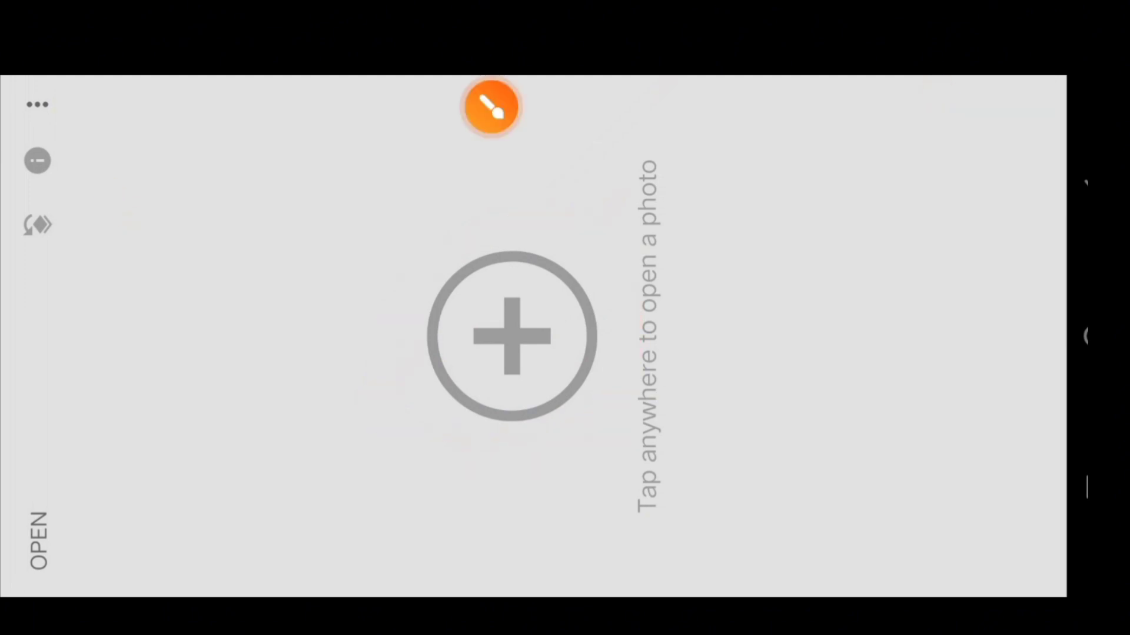
{"action": "left_click", "coordinate": [512, 336]}
{"action": "left_click", "coordinate": [491, 107]}
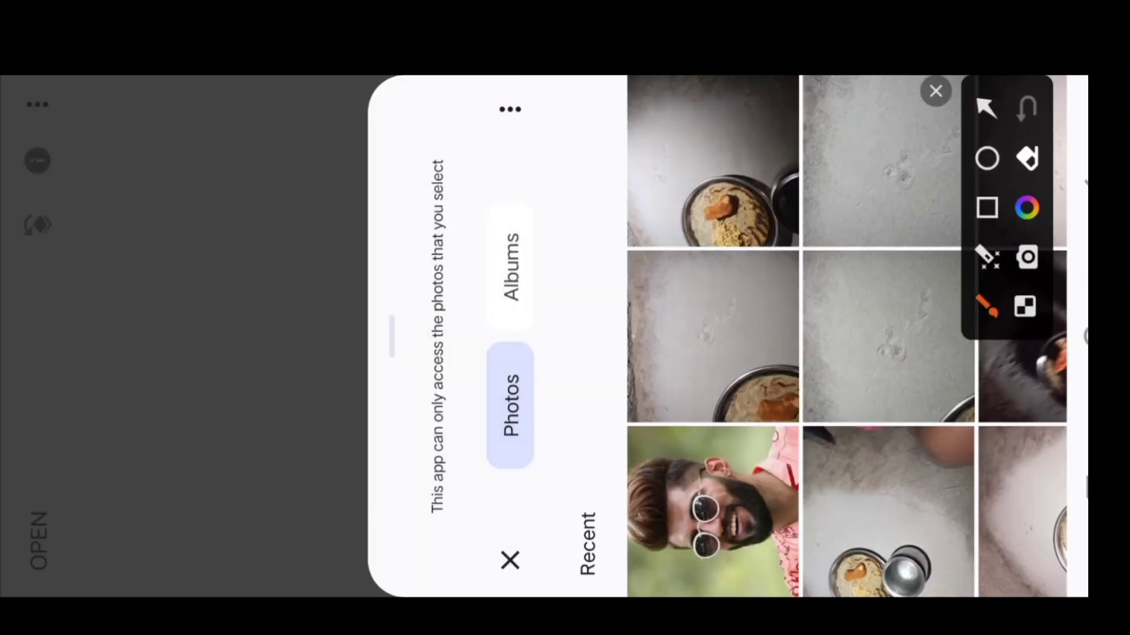
{"action": "mouse_move", "coordinate": [639, 565]}
{"action": "left_mouse_down"}
{"action": "mouse_move", "coordinate": [706, 424]}
{"action": "mouse_move", "coordinate": [619, 538]}
{"action": "left_mouse_up"}
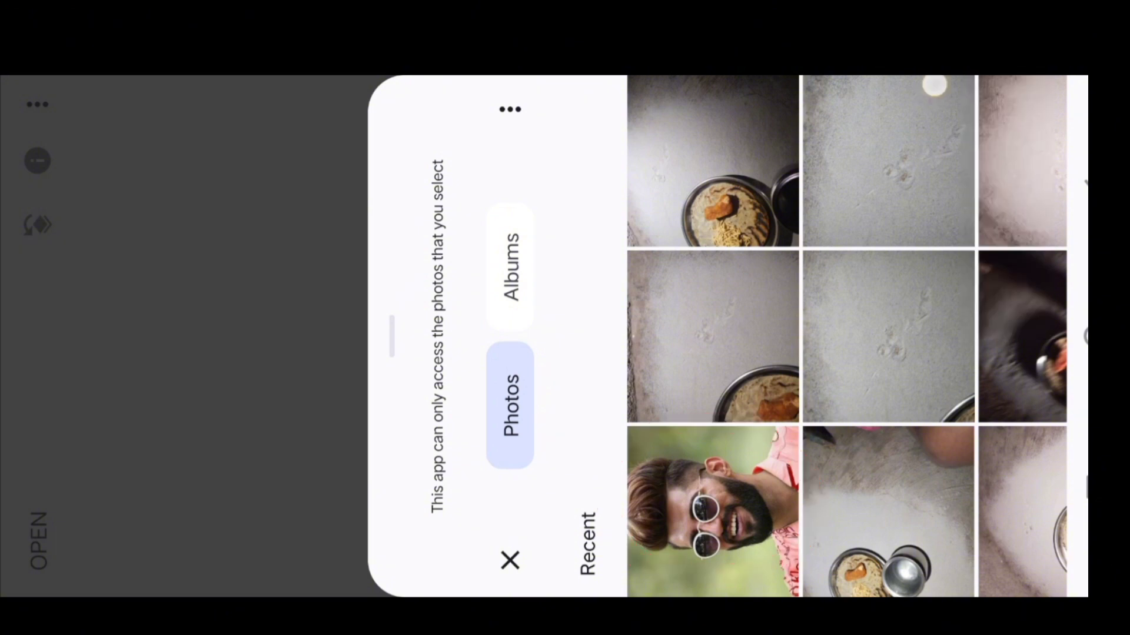
{"action": "left_click", "coordinate": [712, 506]}
- Show Snapseed's TOOLS list for the open portrait
{"action": "left_click", "coordinate": [491, 106]}
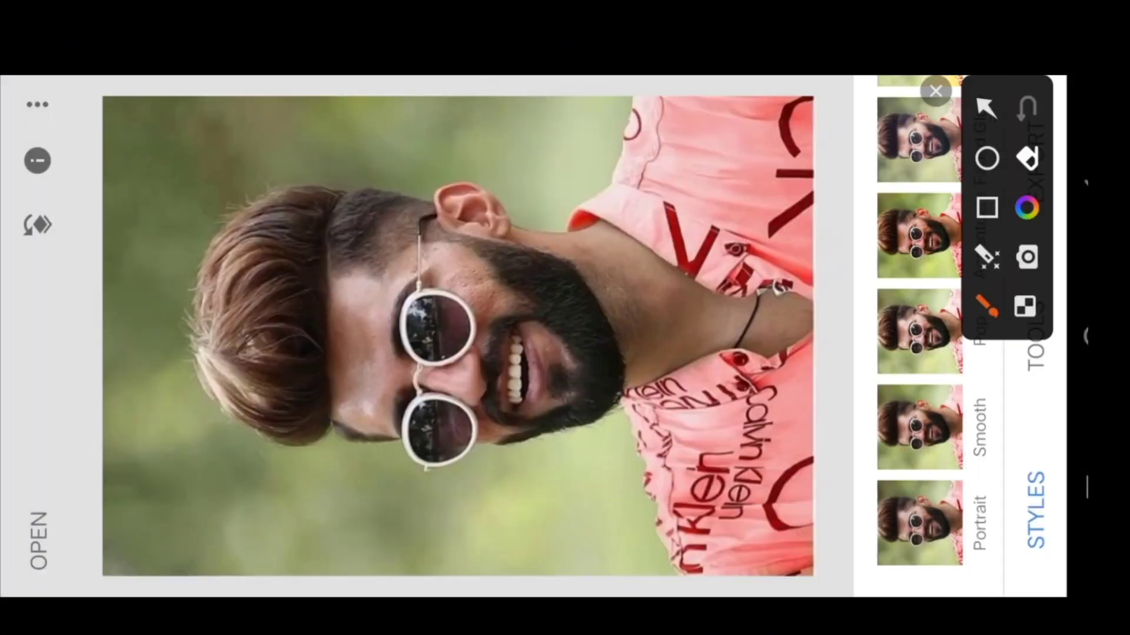
{"action": "left_click_drag", "start_coordinate": [687, 513], "coordinate": [1020, 365]}
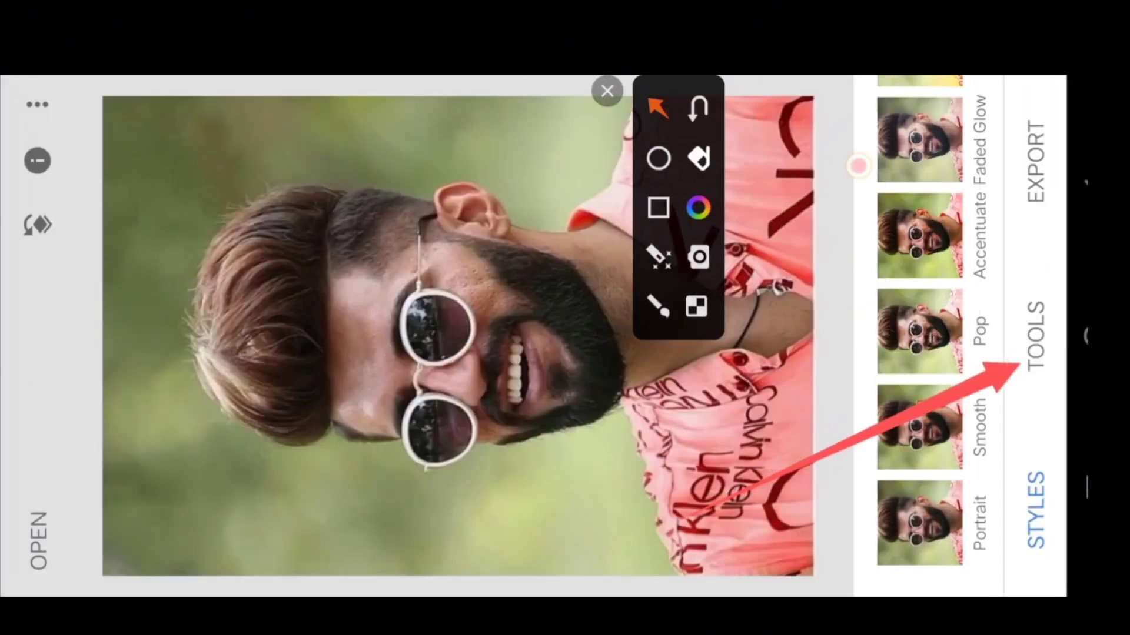
{"action": "left_click_drag", "start_coordinate": [861, 168], "coordinate": [1007, 308]}
{"action": "left_click", "coordinate": [608, 91]}
{"action": "left_click", "coordinate": [1035, 335]}
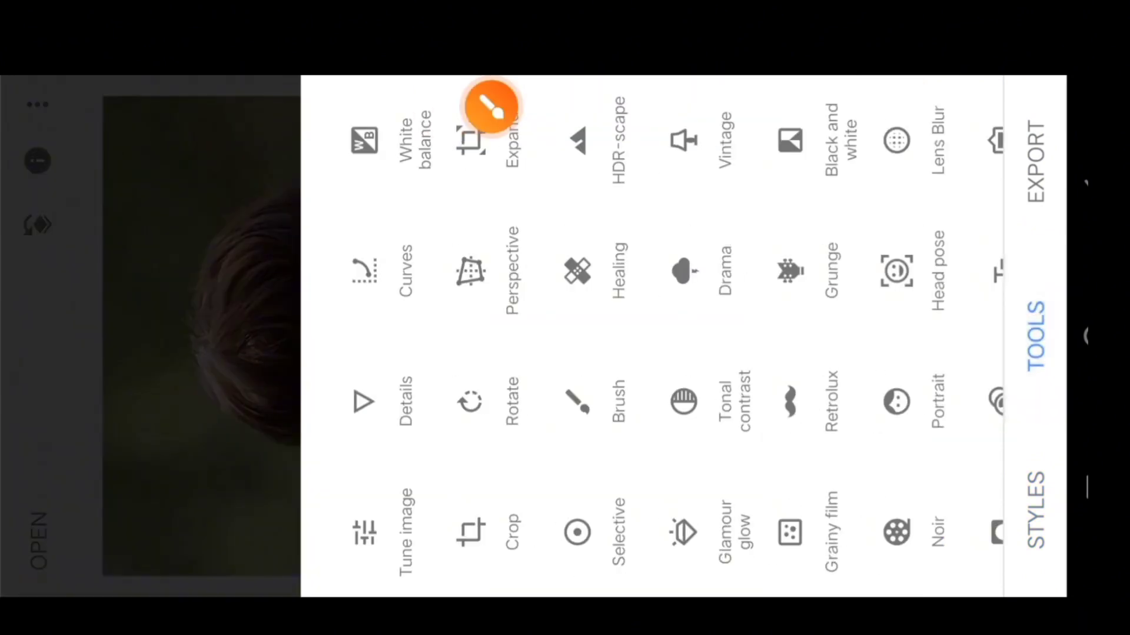
{"action": "left_click", "coordinate": [491, 107]}
{"action": "mouse_move", "coordinate": [538, 556]}
{"action": "left_mouse_down"}
{"action": "mouse_move", "coordinate": [579, 458]}
{"action": "mouse_move", "coordinate": [641, 565]}
{"action": "mouse_move", "coordinate": [536, 559]}
{"action": "left_mouse_up"}
- In Selective, place a point on the man's face and raise Brightness to +100
{"action": "left_click", "coordinate": [936, 91]}
{"action": "left_click", "coordinate": [577, 533]}
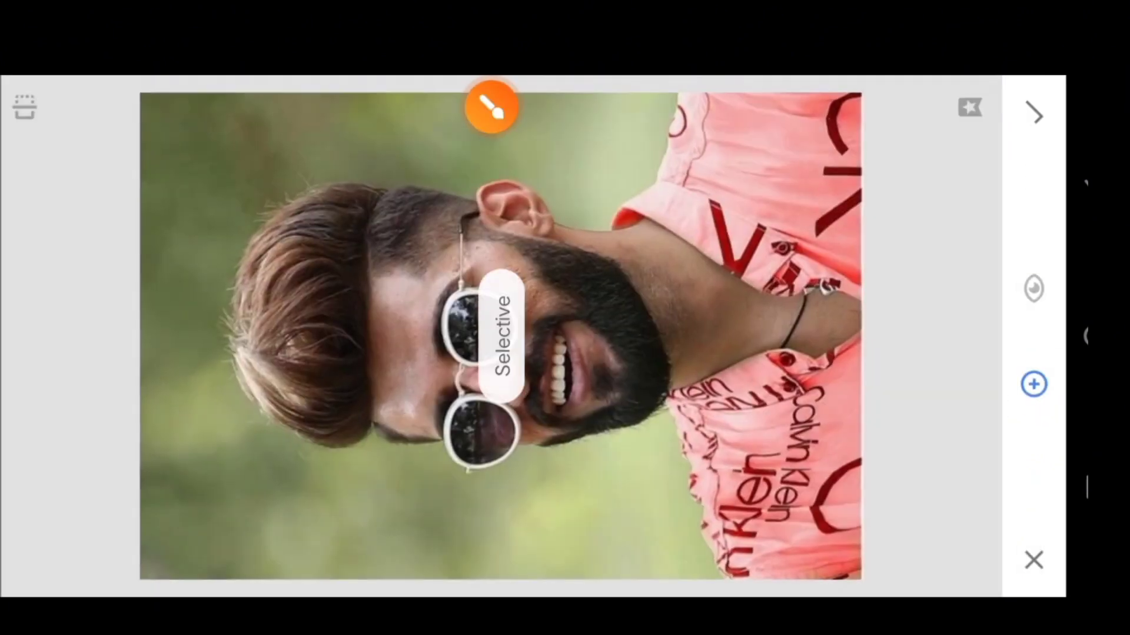
{"action": "left_click", "coordinate": [491, 107]}
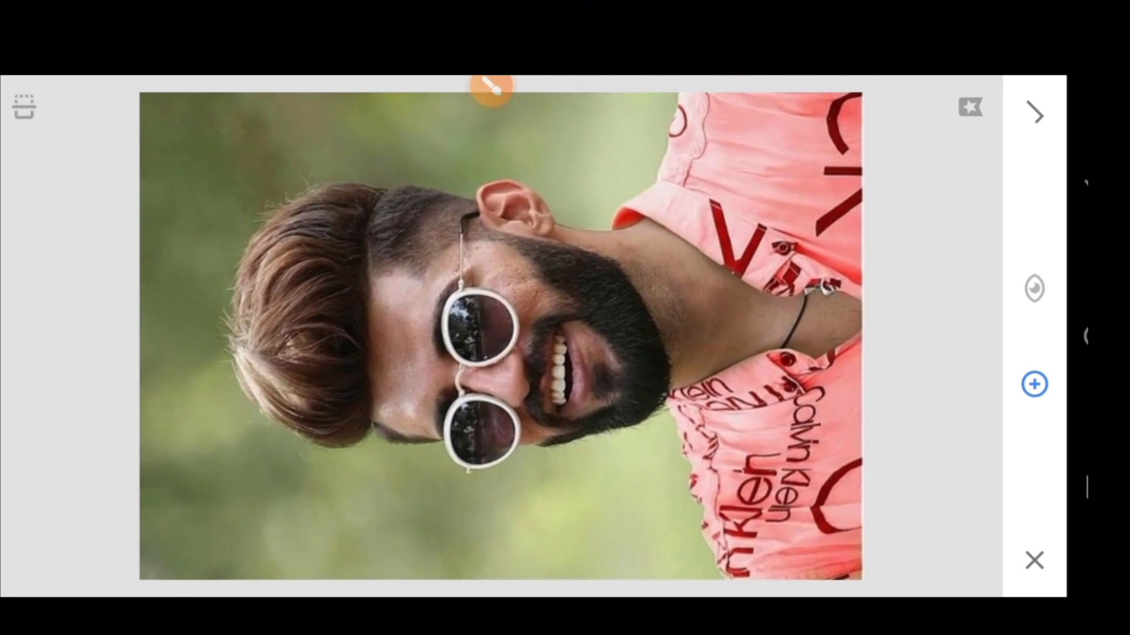
{"action": "mouse_move", "coordinate": [412, 283]}
{"action": "left_mouse_down"}
{"action": "mouse_move", "coordinate": [415, 447]}
{"action": "mouse_move", "coordinate": [400, 340]}
{"action": "left_mouse_up"}
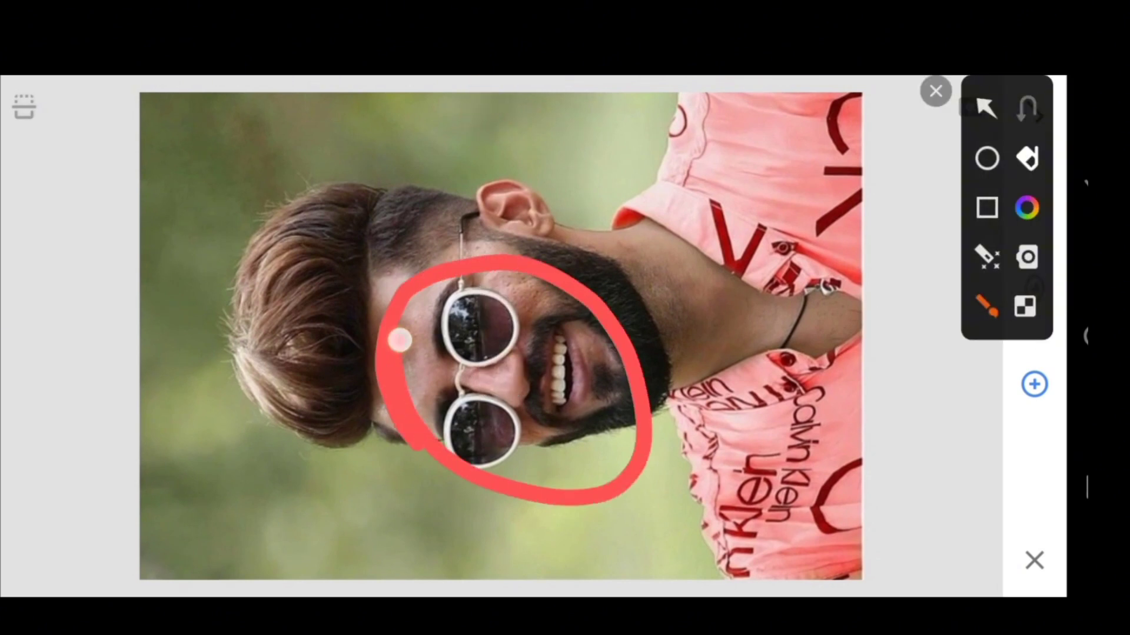
{"action": "left_click", "coordinate": [935, 90]}
{"action": "left_click", "coordinate": [525, 292]}
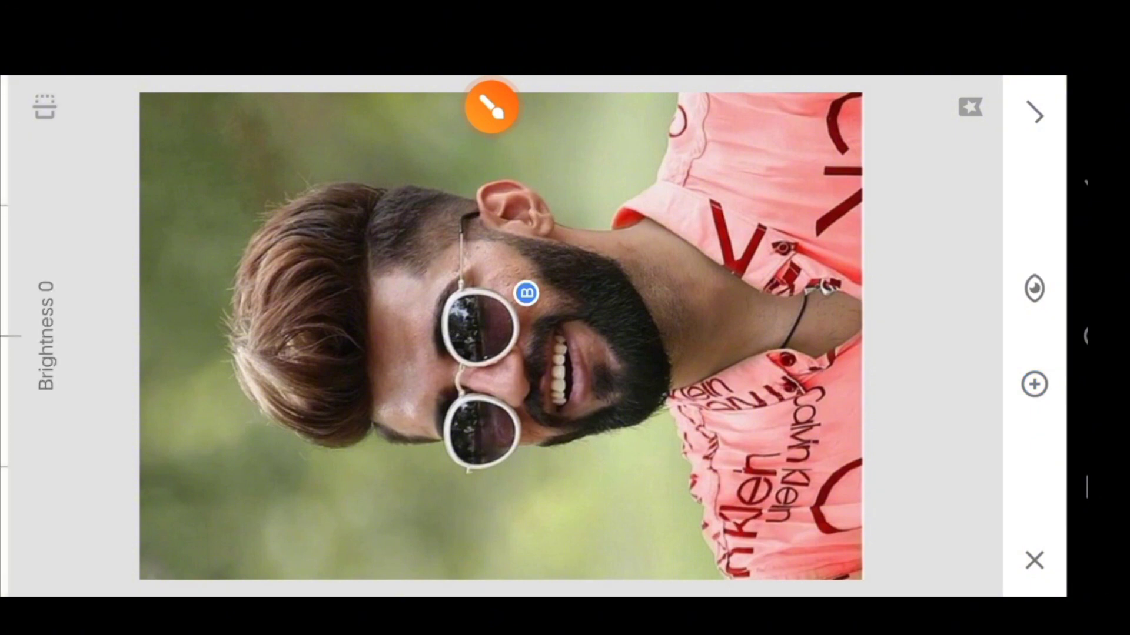
{"action": "left_click_drag", "start_coordinate": [393, 179], "coordinate": [765, 156]}
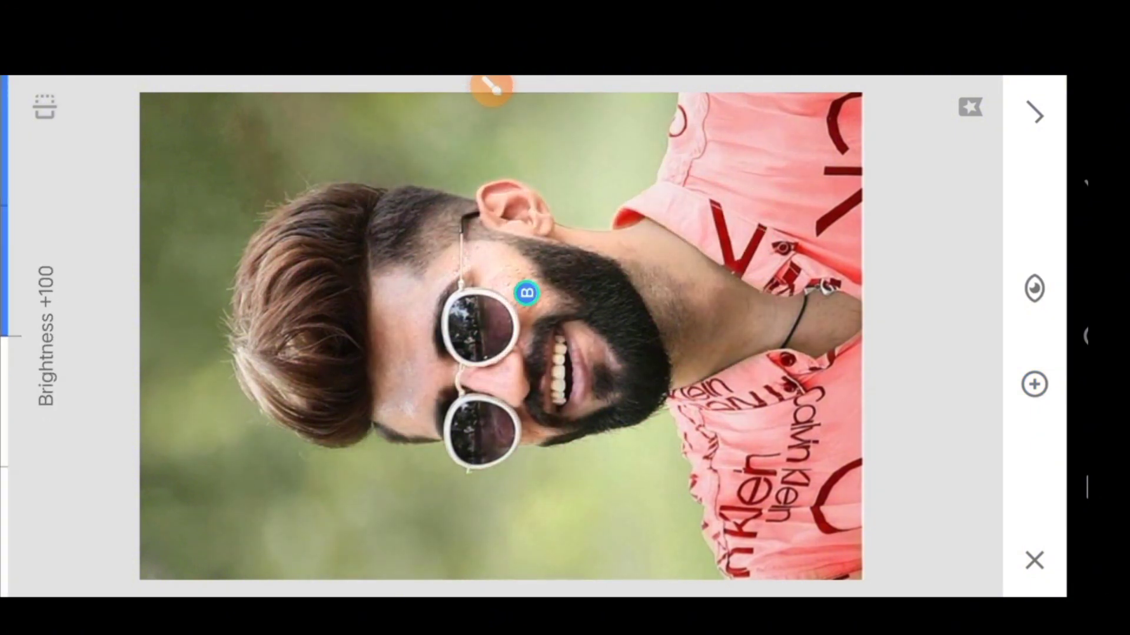
- Add a second control point on the neck with Brightness +100
{"action": "left_click", "coordinate": [491, 87]}
{"action": "left_click_drag", "start_coordinate": [899, 454], "coordinate": [1022, 395]}
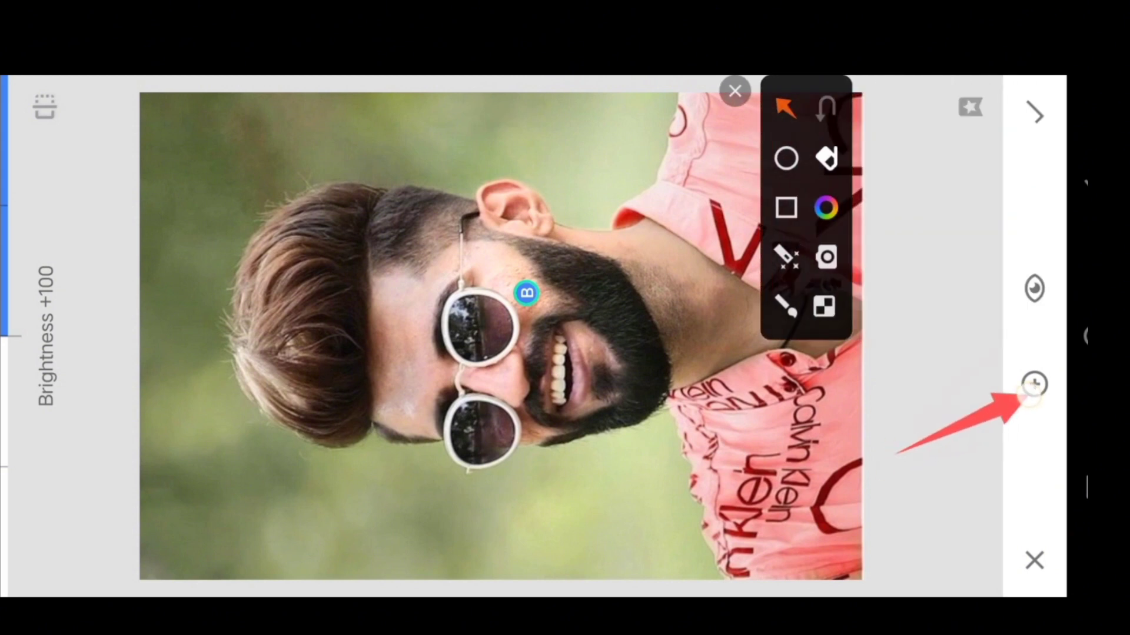
{"action": "left_click", "coordinate": [734, 90]}
{"action": "left_click", "coordinate": [1034, 385]}
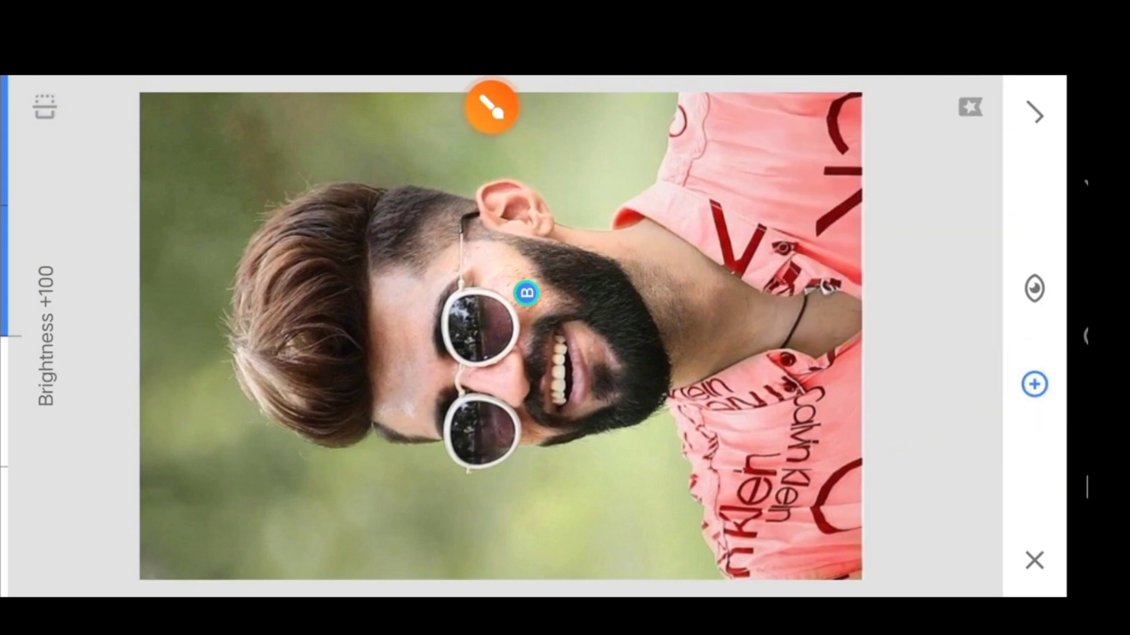
{"action": "left_click", "coordinate": [491, 105]}
{"action": "left_click_drag", "start_coordinate": [683, 424], "coordinate": [630, 355]}
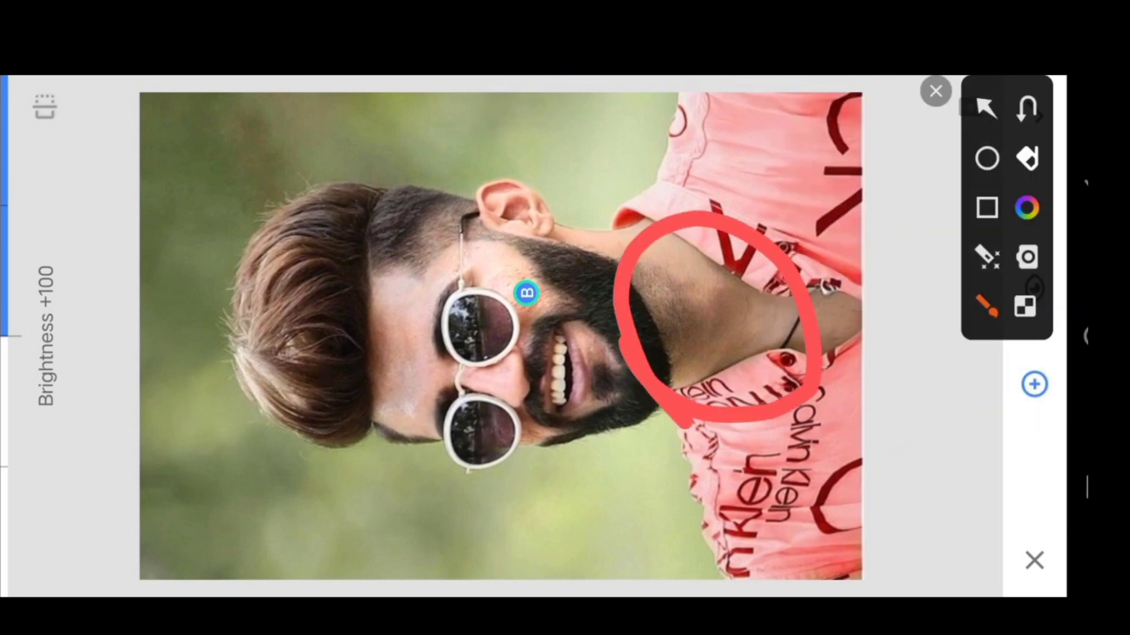
{"action": "left_click", "coordinate": [936, 91]}
{"action": "left_click", "coordinate": [714, 333]}
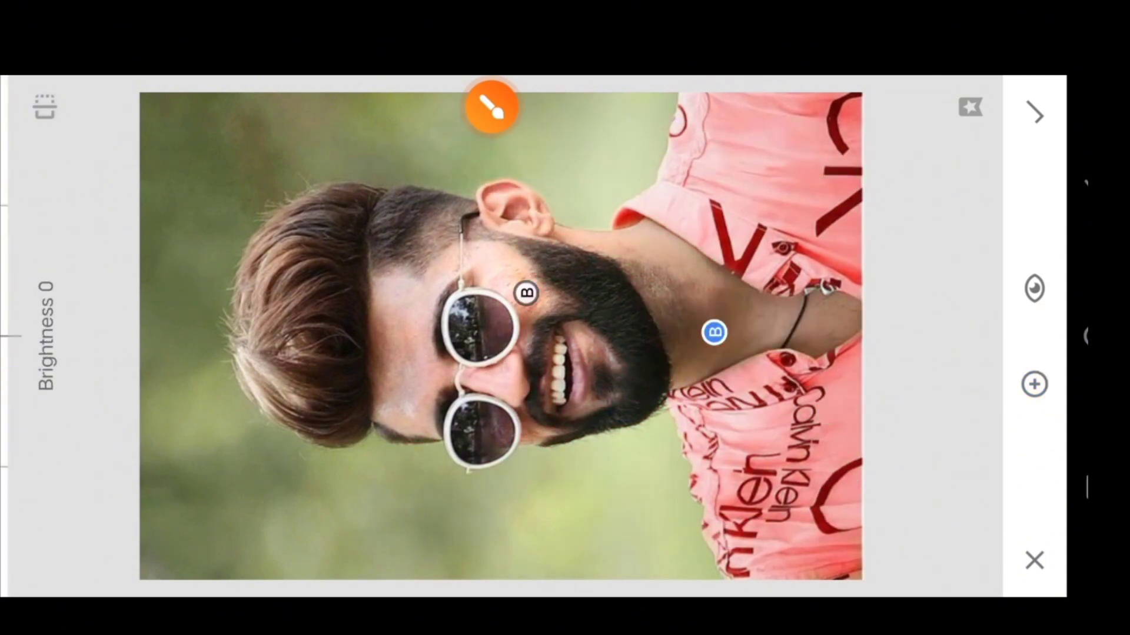
{"action": "left_click", "coordinate": [491, 106]}
{"action": "left_click", "coordinate": [936, 92]}
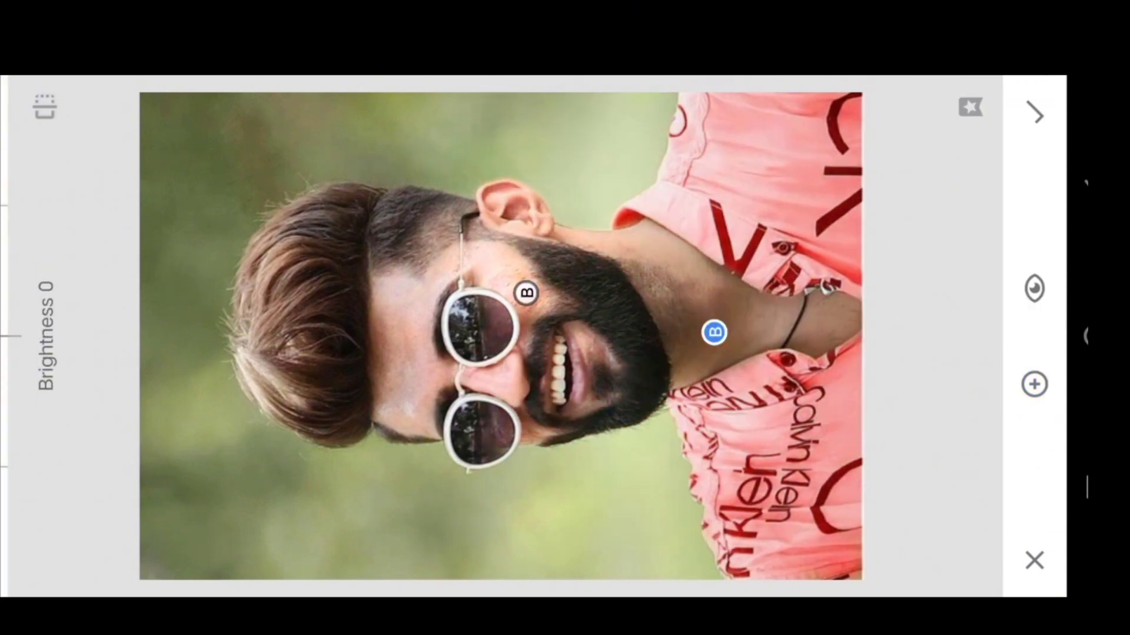
{"action": "left_click_drag", "start_coordinate": [809, 353], "coordinate": [812, 118]}
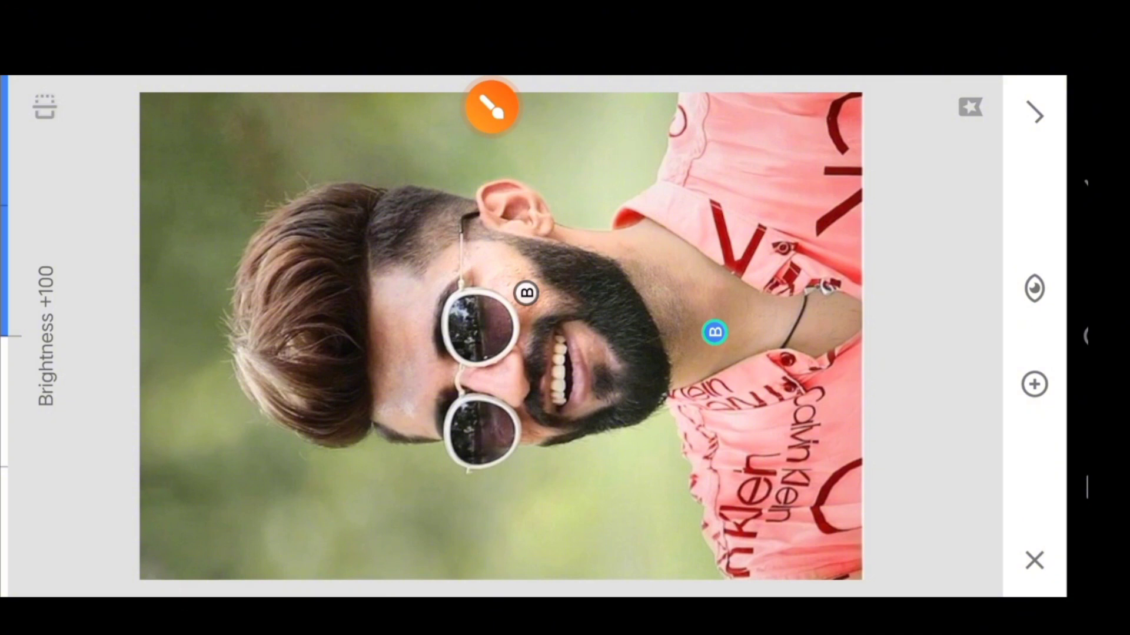
- Apply the Selective brightness edits to the photo
{"action": "left_click", "coordinate": [491, 105]}
{"action": "left_click", "coordinate": [994, 112]}
{"action": "left_click_drag", "start_coordinate": [621, 329], "coordinate": [1021, 123]}
{"action": "left_click", "coordinate": [883, 349]}
{"action": "left_click", "coordinate": [1035, 113]}
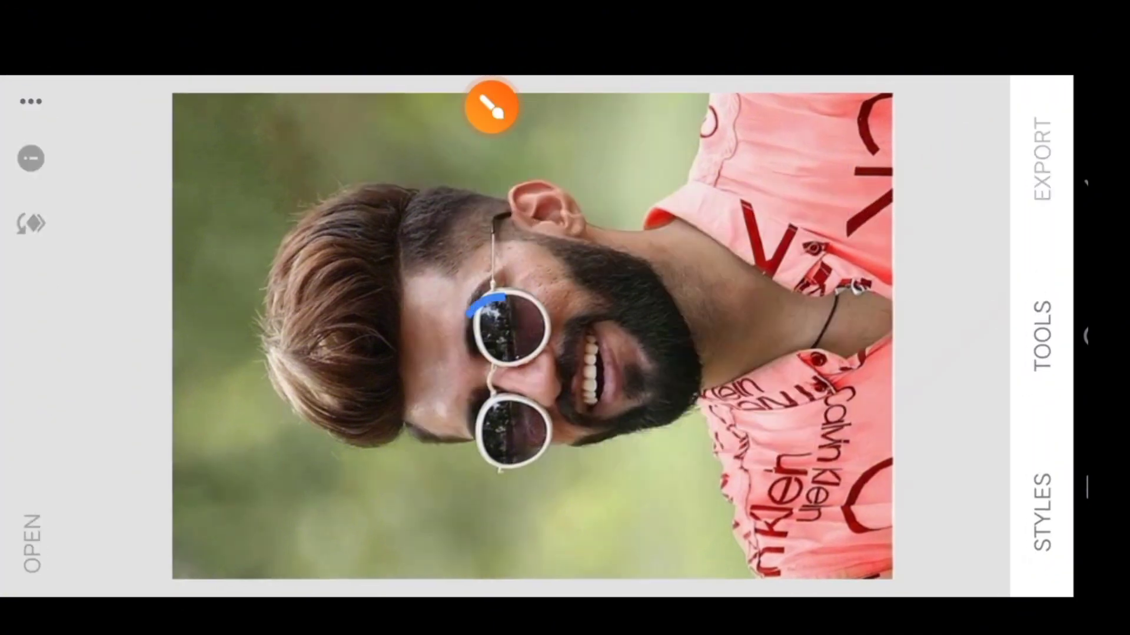
- Bring up the save and sharing options for the edited photo
{"action": "left_click", "coordinate": [492, 106]}
{"action": "left_click", "coordinate": [987, 108]}
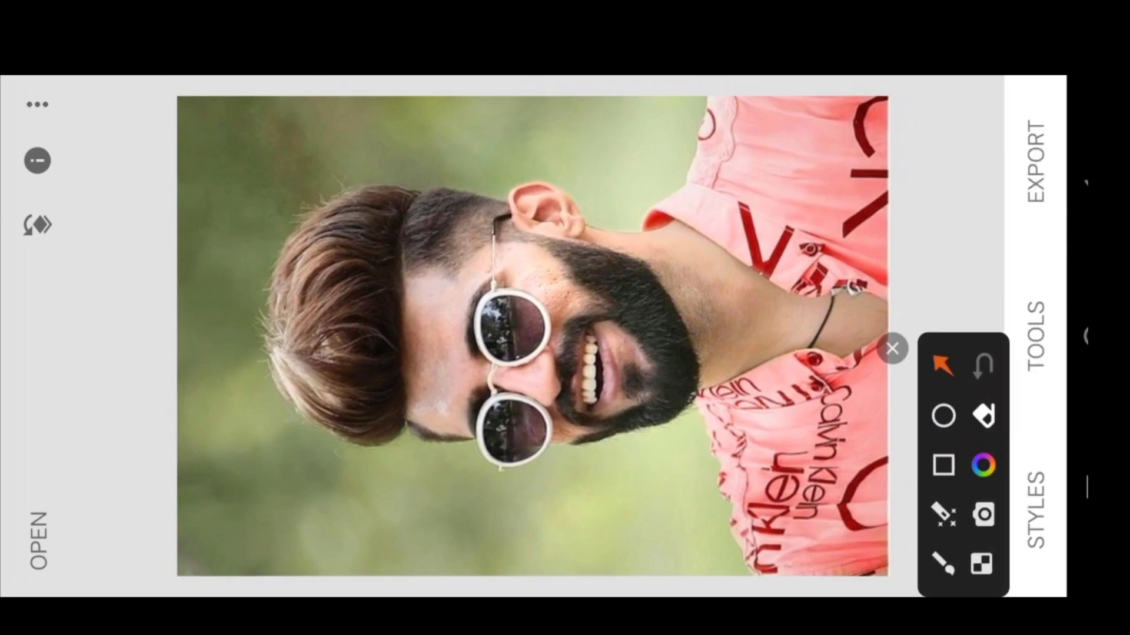
{"action": "left_click_drag", "start_coordinate": [700, 350], "coordinate": [1024, 203]}
{"action": "left_click_drag", "start_coordinate": [654, 118], "coordinate": [1003, 156]}
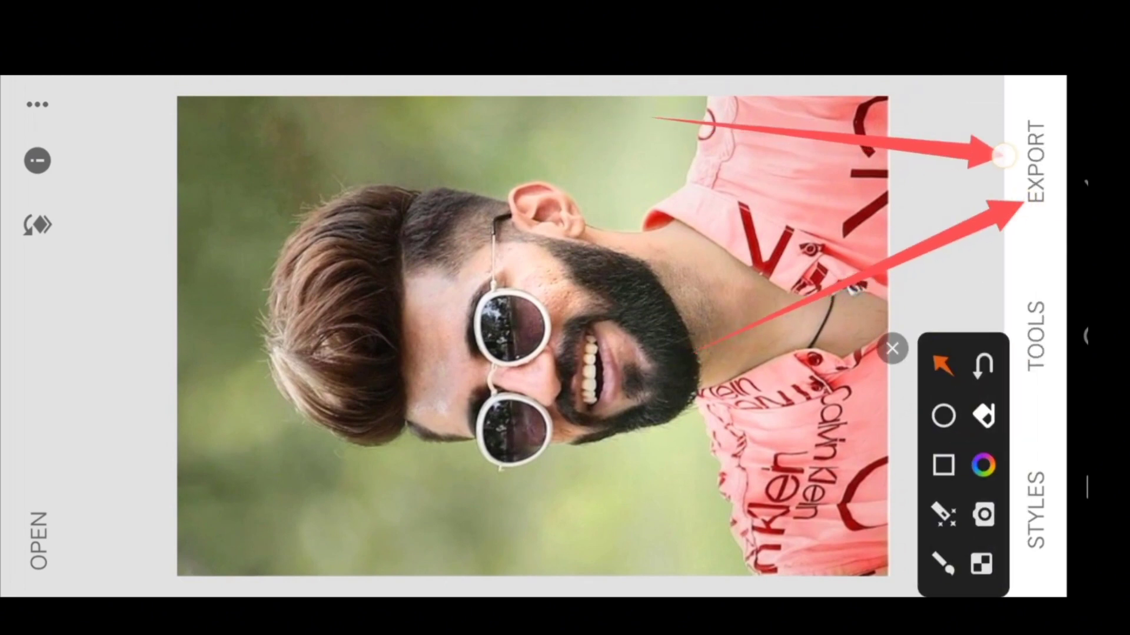
{"action": "left_click", "coordinate": [891, 349]}
{"action": "left_click", "coordinate": [1035, 162]}
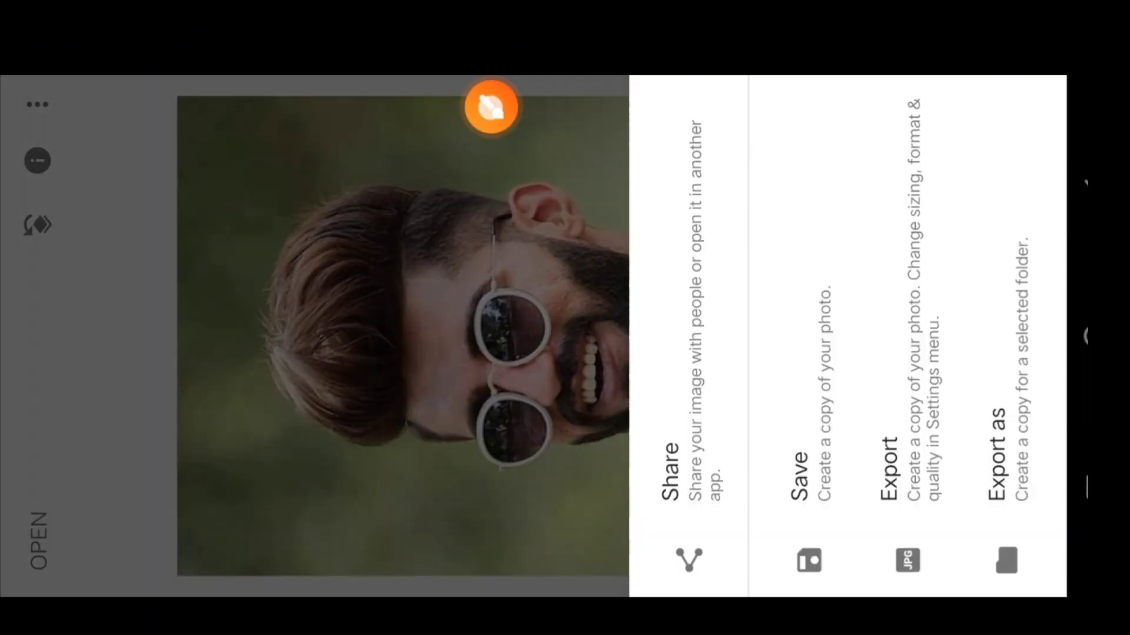
- Share the edited photo to Remini from the expanded share sheet
{"action": "left_click", "coordinate": [491, 107]}
{"action": "mouse_move", "coordinate": [644, 566]}
{"action": "left_mouse_down"}
{"action": "mouse_move", "coordinate": [592, 257]}
{"action": "mouse_move", "coordinate": [774, 232]}
{"action": "mouse_move", "coordinate": [712, 591]}
{"action": "mouse_move", "coordinate": [612, 425]}
{"action": "left_mouse_up"}
{"action": "left_click", "coordinate": [936, 90]}
{"action": "left_click", "coordinate": [688, 353]}
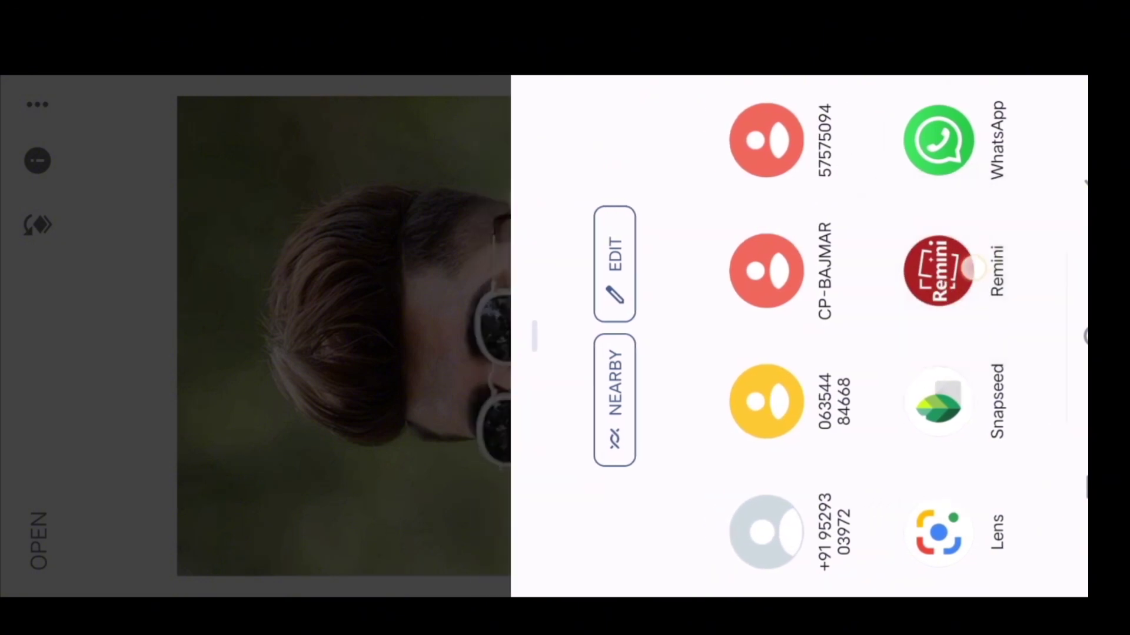
{"action": "left_click_drag", "start_coordinate": [765, 353], "coordinate": [236, 353]}
{"action": "left_click_drag", "start_coordinate": [505, 356], "coordinate": [517, 235]}
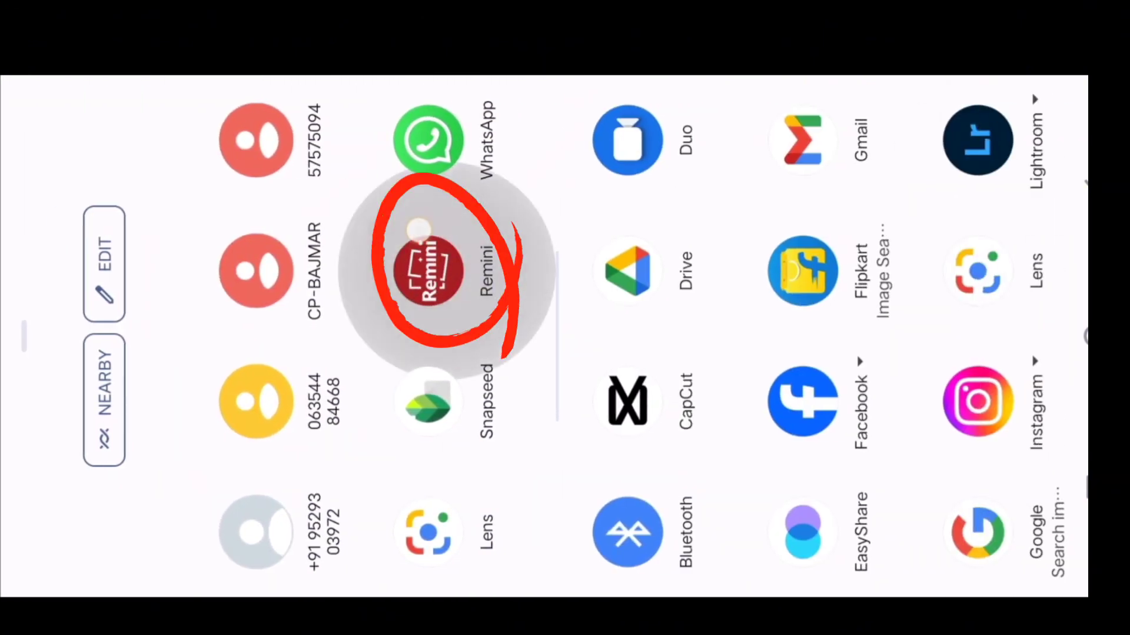
{"action": "left_click", "coordinate": [428, 271]}
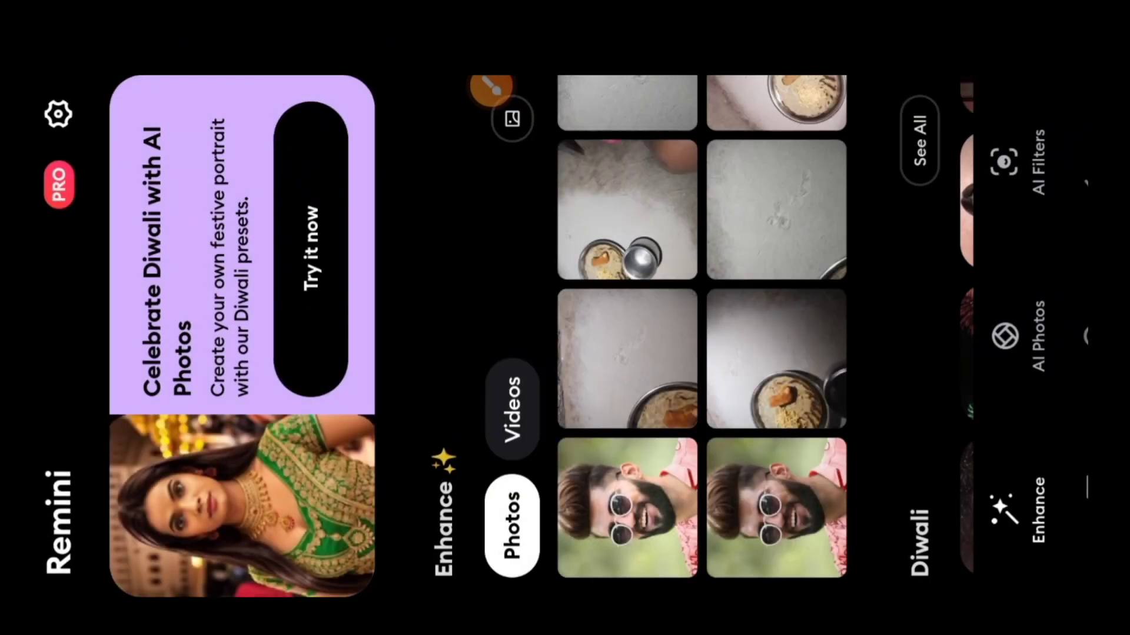
- Open the bearded man's portrait, the first thumbnail in Remini
{"action": "left_click", "coordinate": [492, 87]}
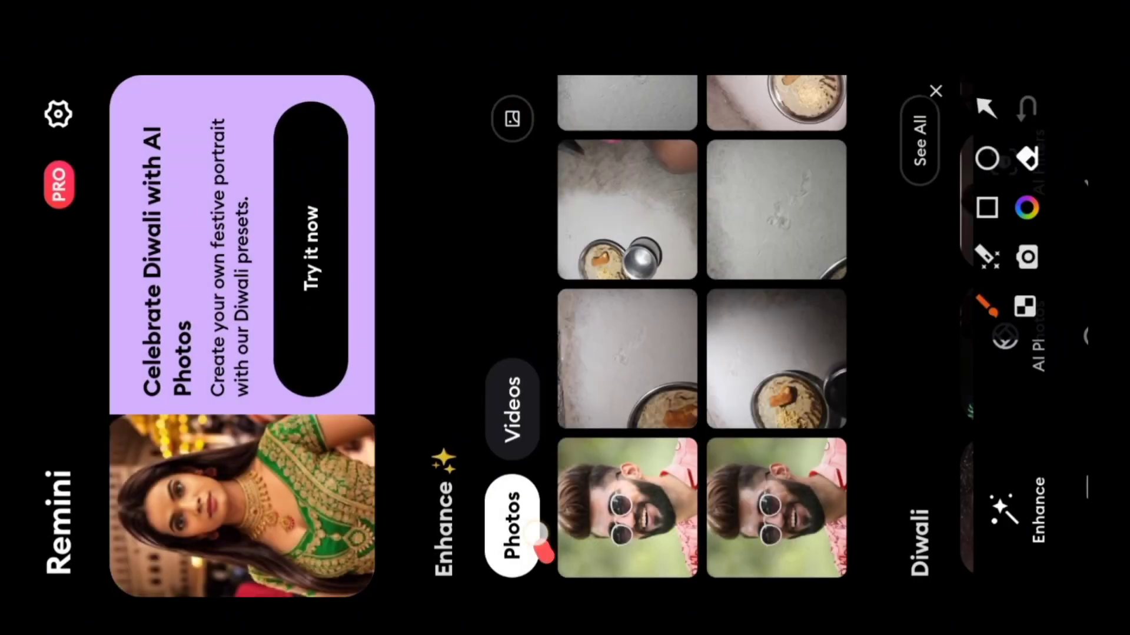
{"action": "mouse_move", "coordinate": [536, 533]}
{"action": "left_mouse_down"}
{"action": "mouse_move", "coordinate": [724, 542]}
{"action": "mouse_move", "coordinate": [539, 556]}
{"action": "left_mouse_up"}
{"action": "left_click", "coordinate": [935, 91]}
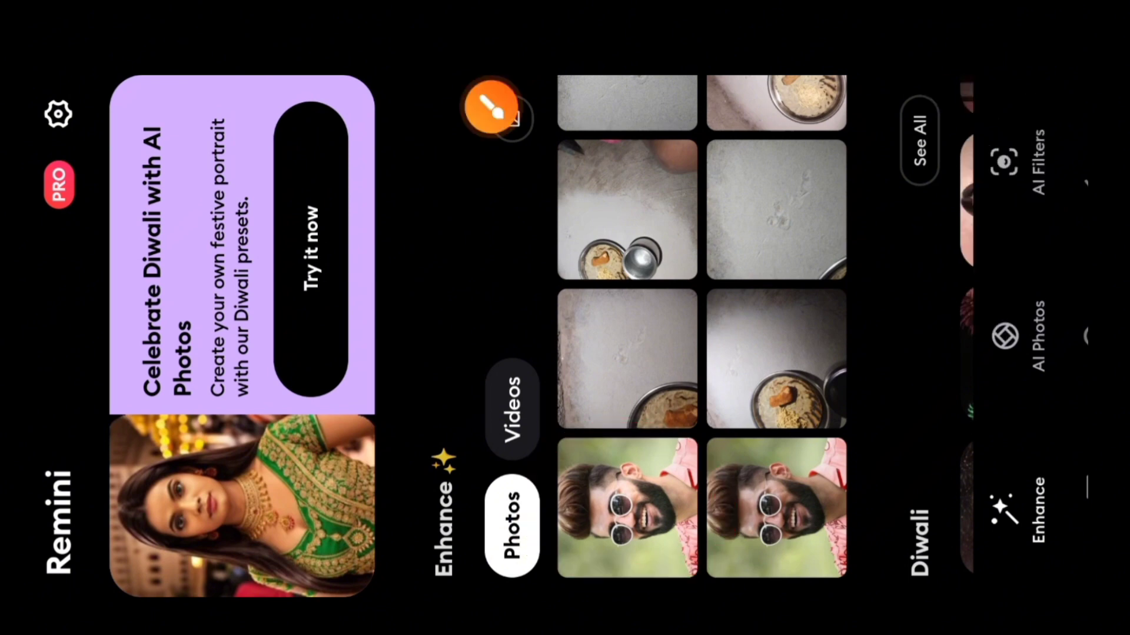
{"action": "left_click", "coordinate": [627, 507]}
- Run Enhance (Watch an Ad) on the portrait to get the Base result
{"action": "left_click", "coordinate": [492, 105]}
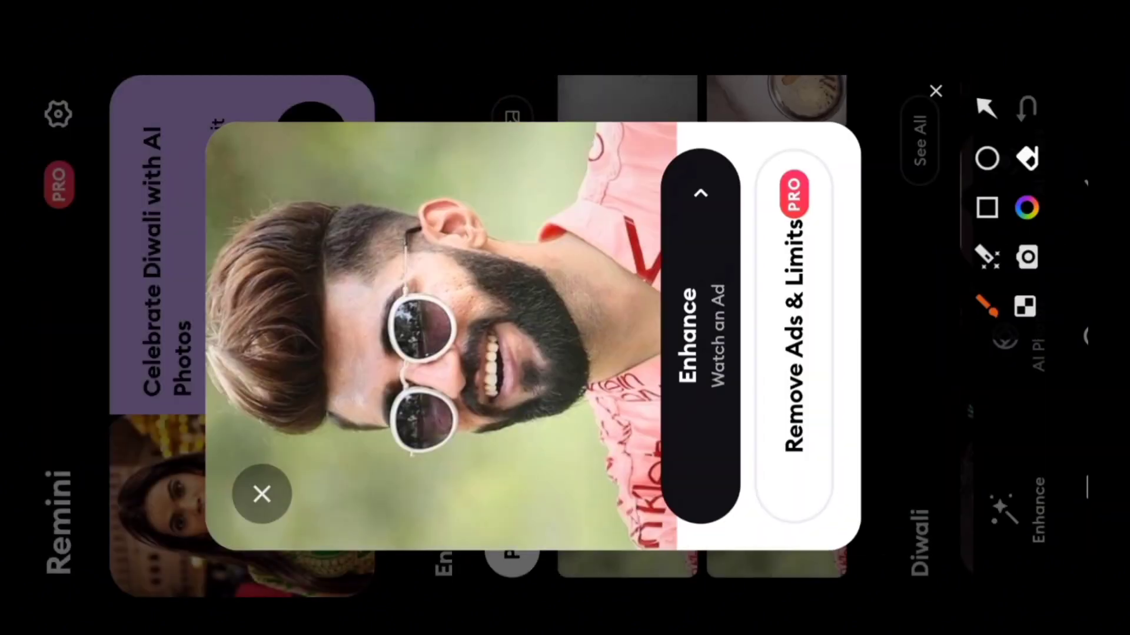
{"action": "mouse_move", "coordinate": [627, 477]}
{"action": "left_mouse_down"}
{"action": "mouse_move", "coordinate": [659, 126]}
{"action": "mouse_move", "coordinate": [765, 442]}
{"action": "mouse_move", "coordinate": [612, 403]}
{"action": "left_mouse_up"}
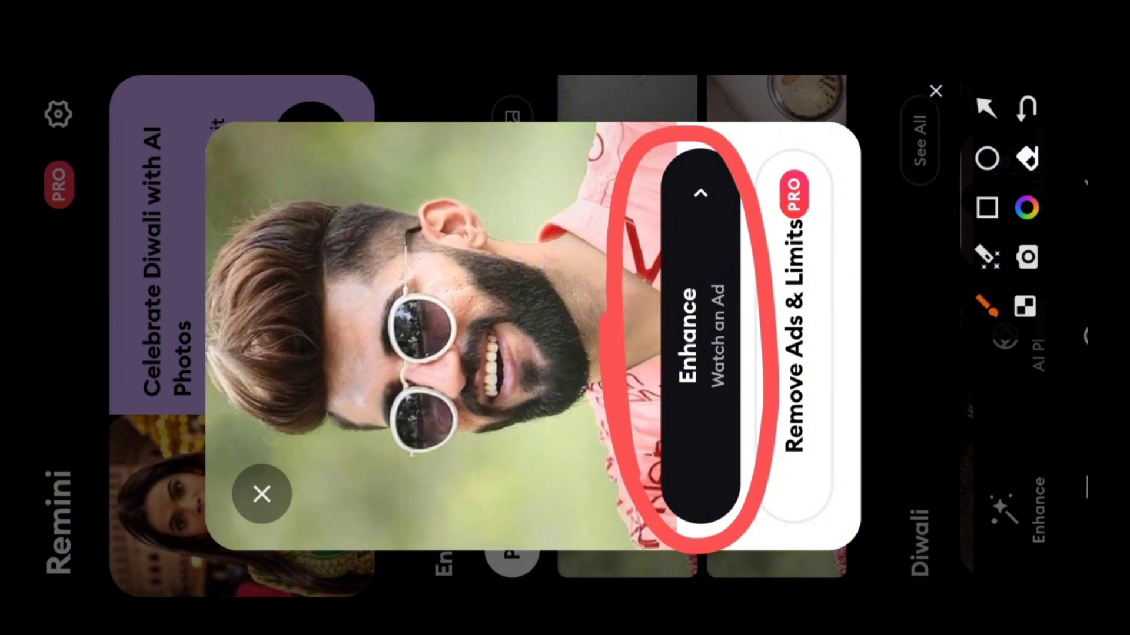
{"action": "left_click", "coordinate": [936, 91]}
{"action": "left_click", "coordinate": [701, 335]}
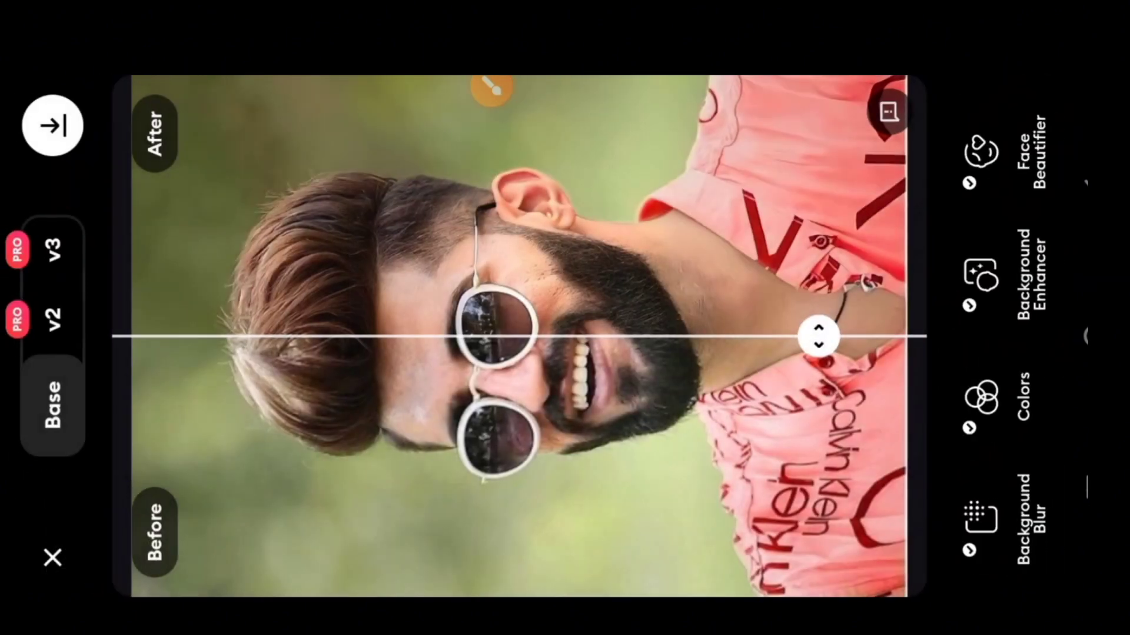
- Drag the before/after divider to the bottom edge to show the full enhanced portrait
{"action": "left_click", "coordinate": [491, 88]}
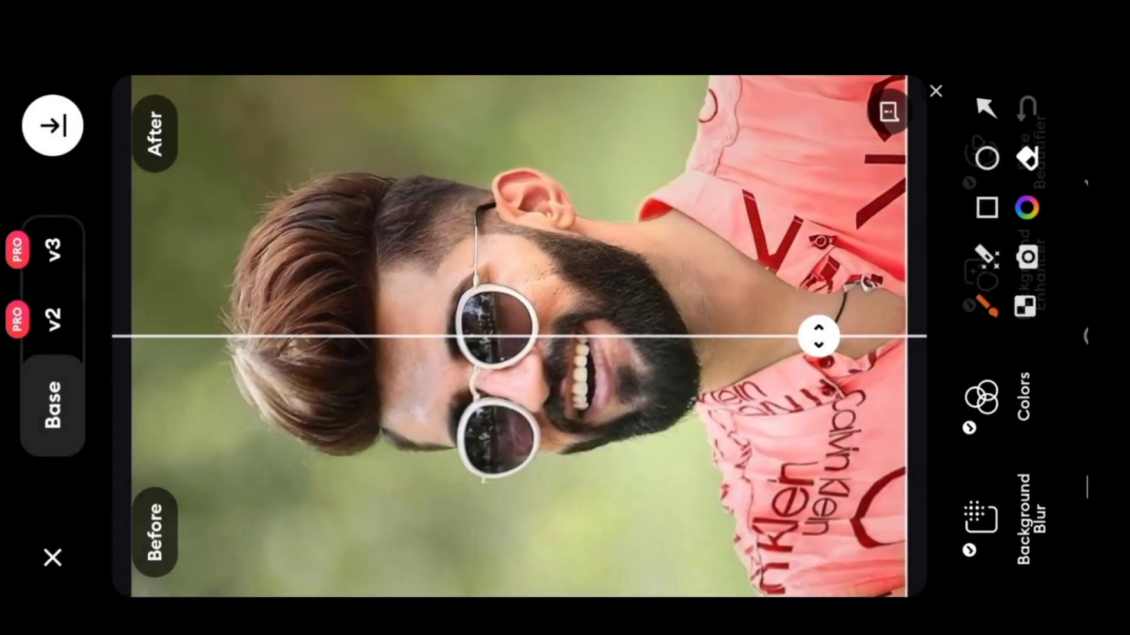
{"action": "left_click_drag", "start_coordinate": [825, 358], "coordinate": [798, 571]}
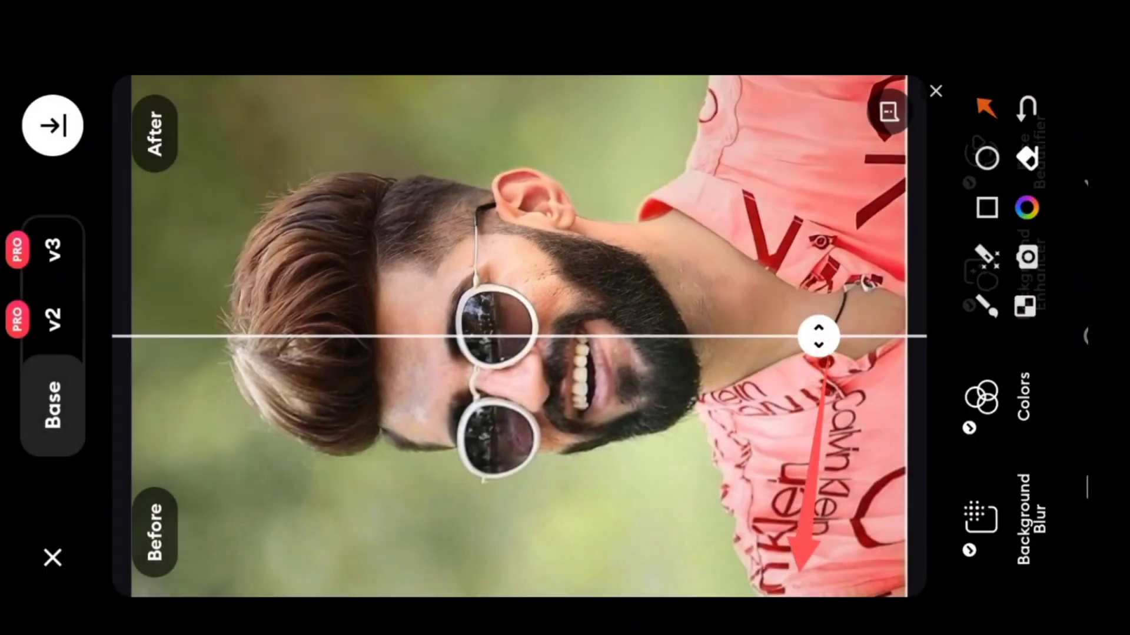
{"action": "left_click", "coordinate": [936, 91]}
{"action": "mouse_move", "coordinate": [818, 337]}
{"action": "left_mouse_down"}
{"action": "mouse_move", "coordinate": [819, 228]}
{"action": "mouse_move", "coordinate": [819, 580]}
{"action": "mouse_move", "coordinate": [819, 118]}
{"action": "mouse_move", "coordinate": [818, 584]}
{"action": "left_mouse_up"}
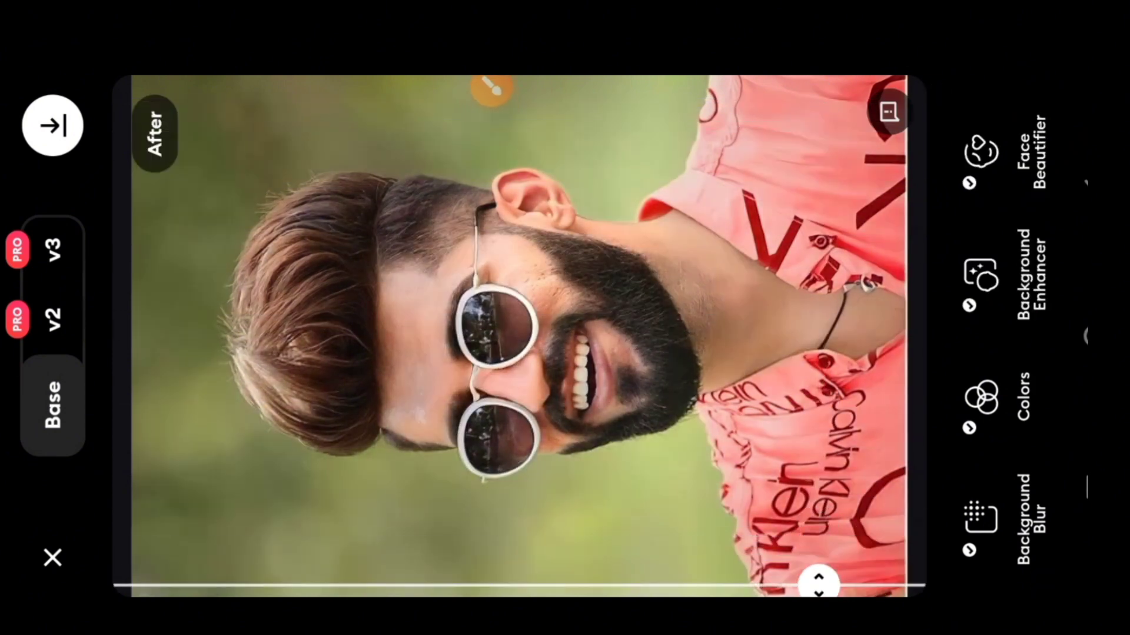
{"action": "left_click", "coordinate": [493, 88]}
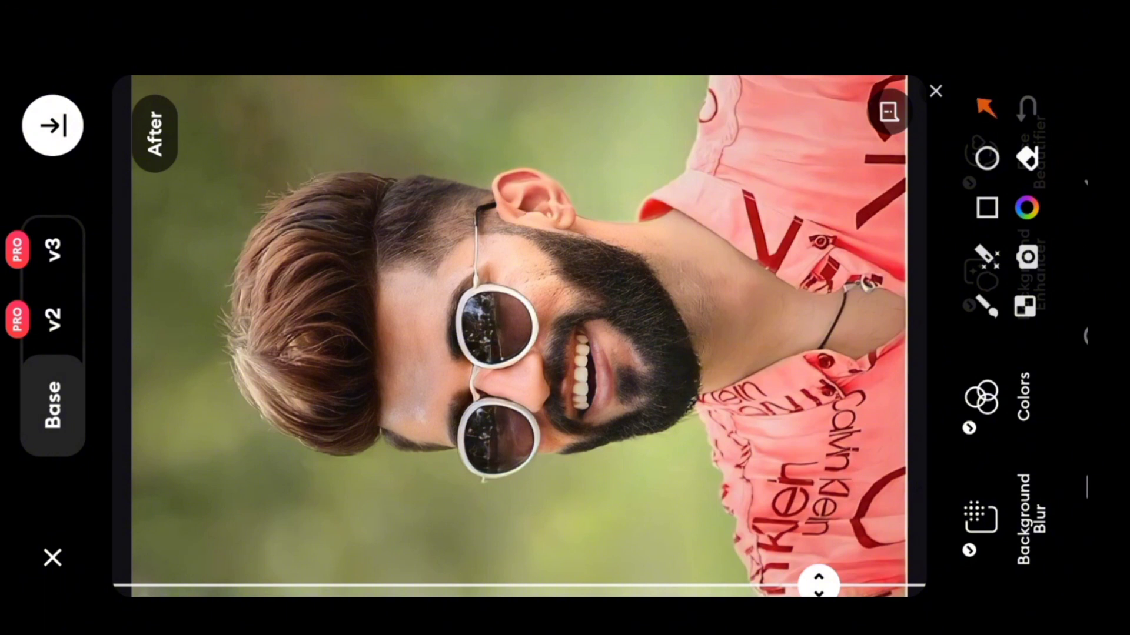
{"action": "left_click_drag", "start_coordinate": [553, 149], "coordinate": [76, 125]}
{"action": "mouse_move", "coordinate": [262, 450]}
{"action": "left_mouse_down"}
{"action": "mouse_move", "coordinate": [137, 280]}
{"action": "mouse_move", "coordinate": [50, 134]}
{"action": "left_mouse_up"}
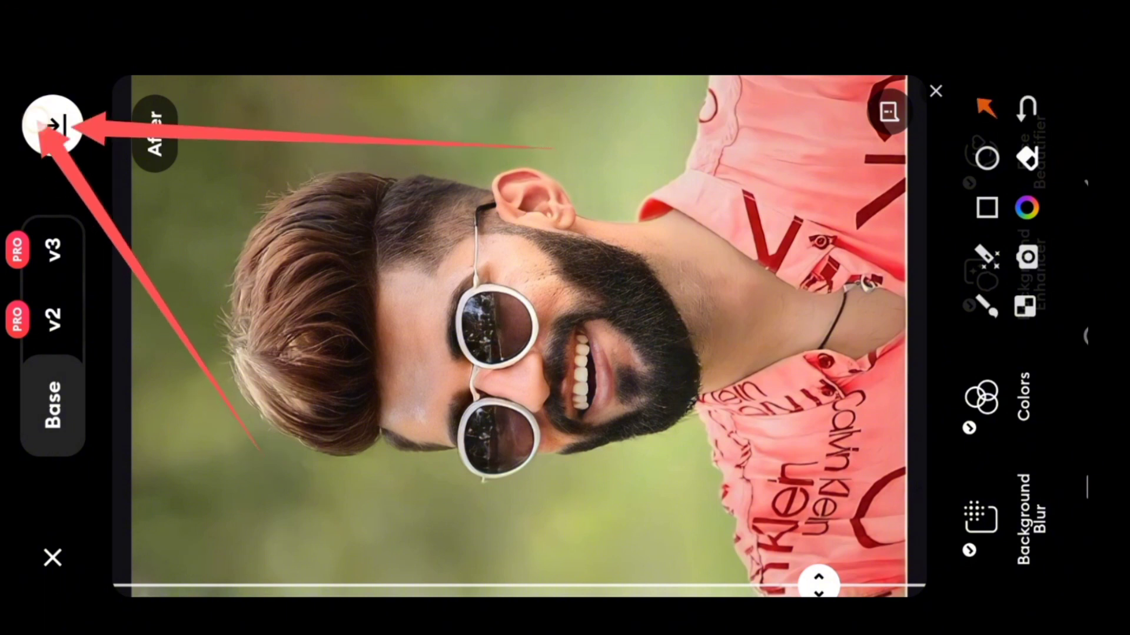
- Save the enhanced portrait to the phone with Save (Watch an Ad)
{"action": "left_click", "coordinate": [935, 91]}
{"action": "left_click", "coordinate": [52, 125]}
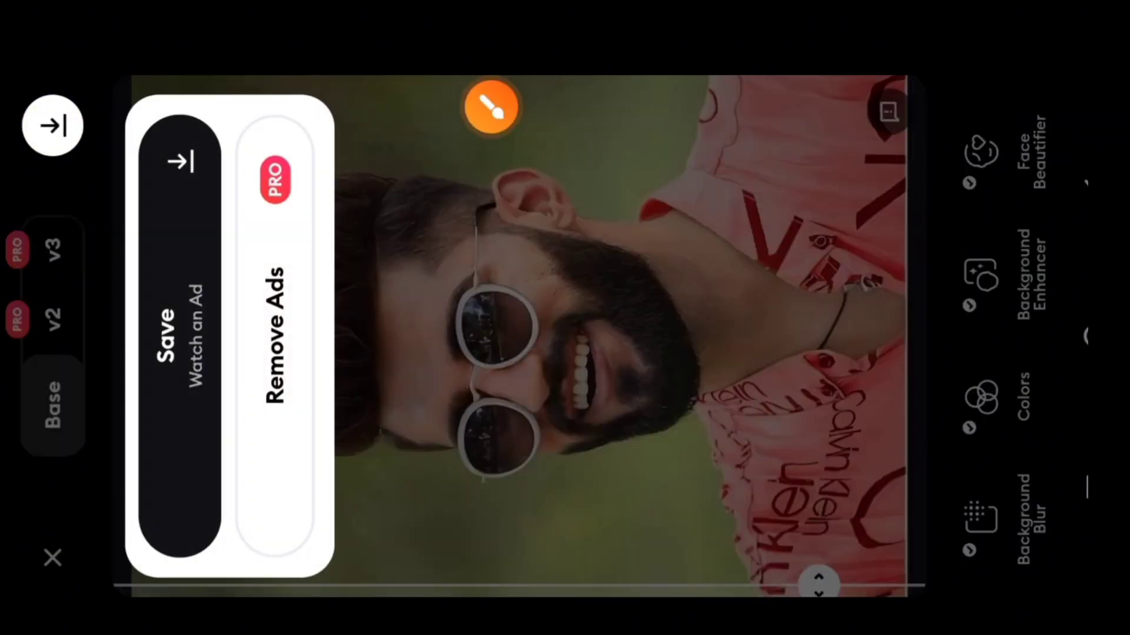
{"action": "left_click", "coordinate": [490, 105]}
{"action": "left_click_drag", "start_coordinate": [120, 447], "coordinate": [119, 205]}
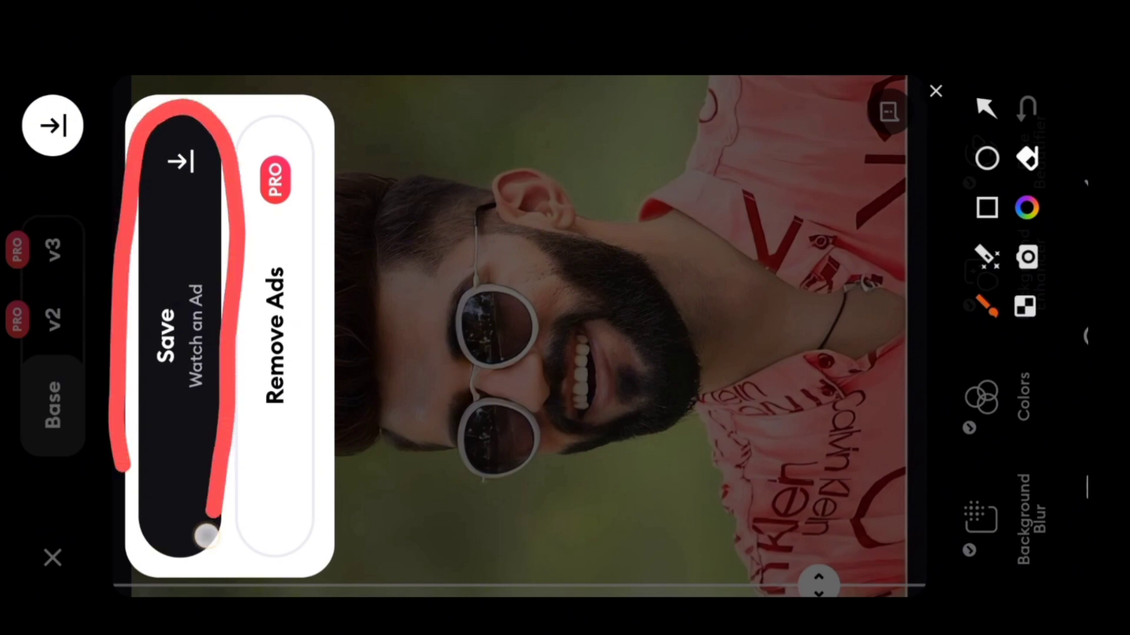
{"action": "left_click", "coordinate": [936, 91]}
{"action": "left_click", "coordinate": [179, 336]}
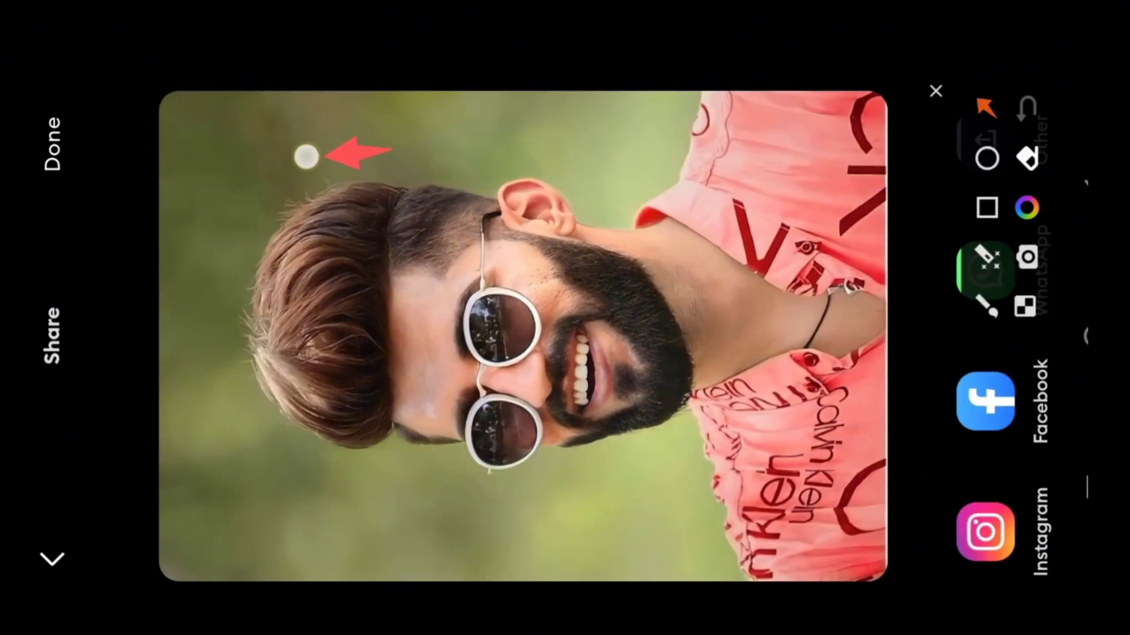
- Finish with Done and return to the Android home screen
{"action": "left_click_drag", "start_coordinate": [306, 157], "coordinate": [88, 134]}
{"action": "left_click_drag", "start_coordinate": [248, 362], "coordinate": [78, 169]}
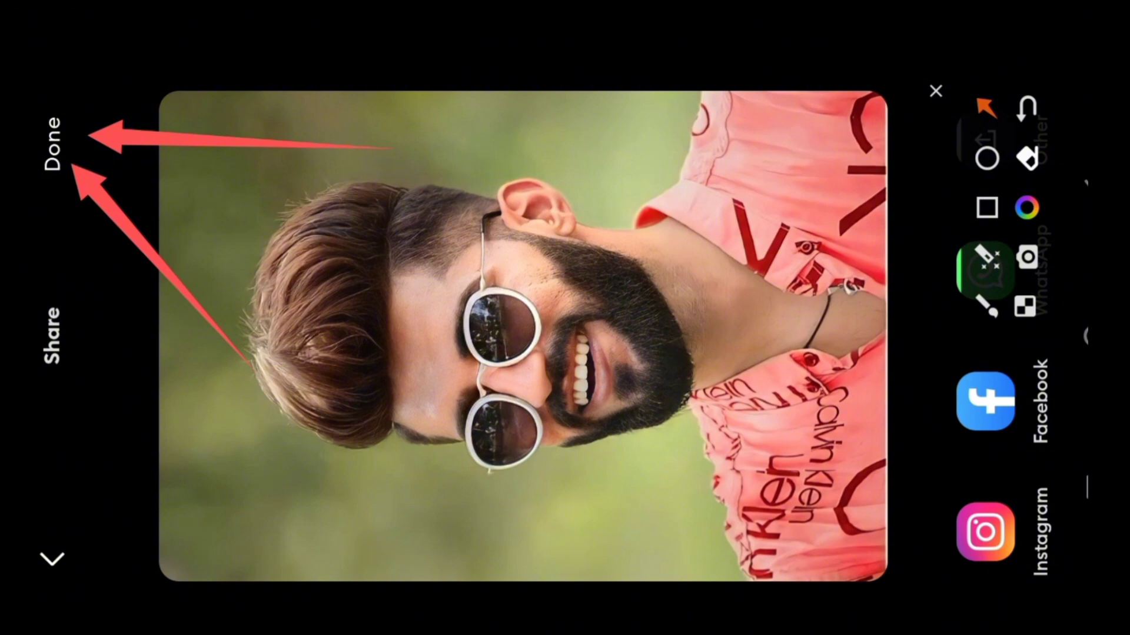
{"action": "left_click", "coordinate": [936, 91]}
{"action": "left_click", "coordinate": [53, 144]}
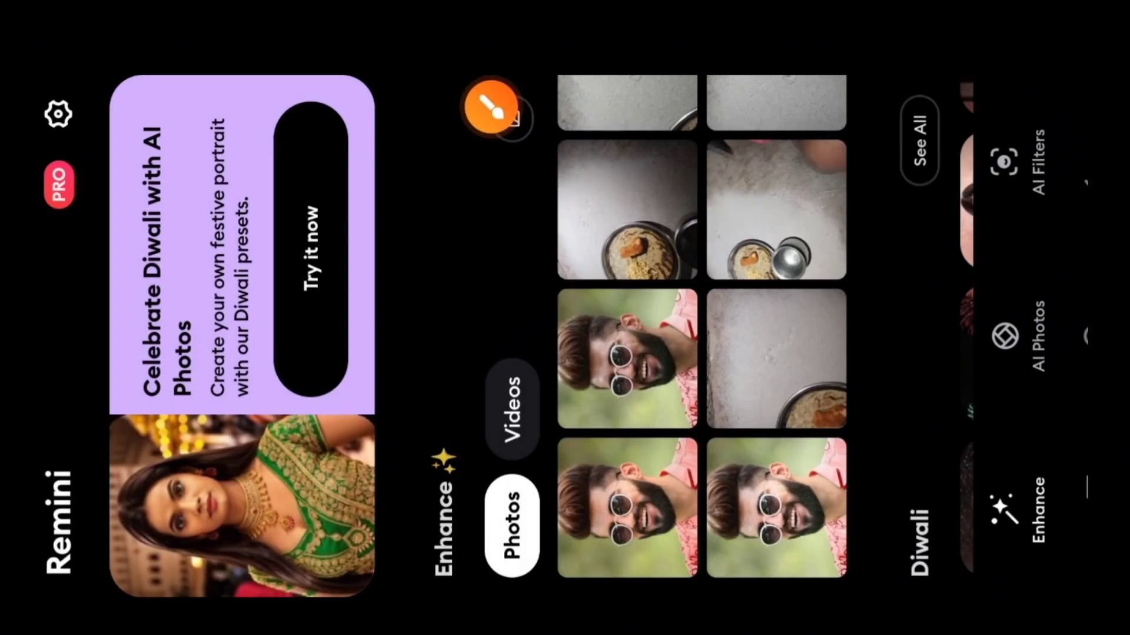
{"action": "key", "text": "super"}
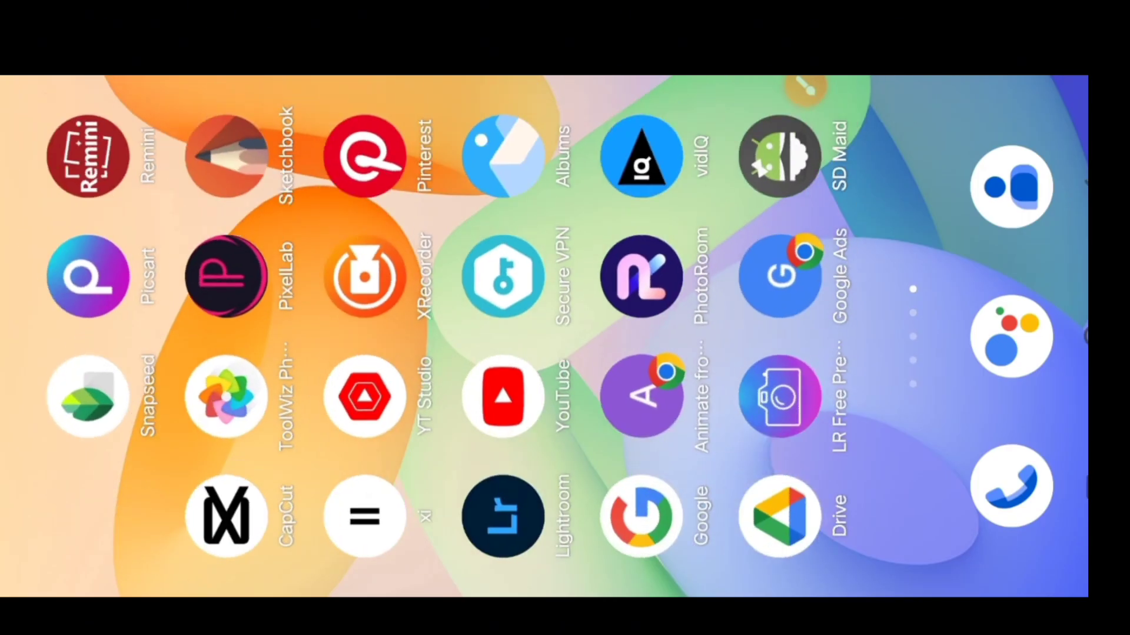
{"action": "left_click", "coordinate": [803, 87]}
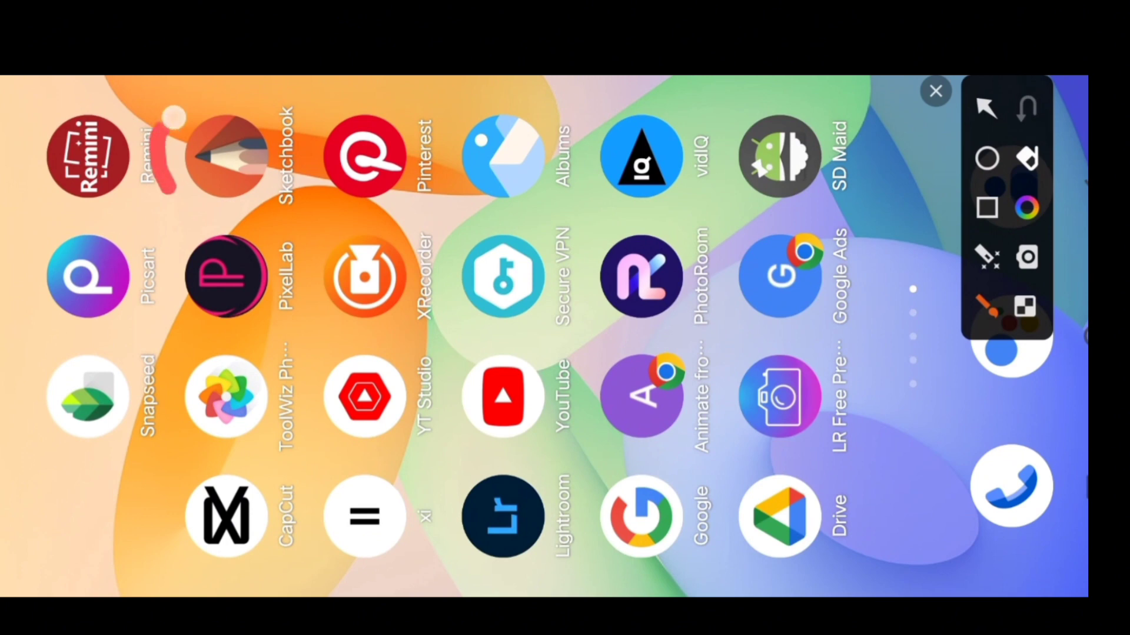
- Launch Sketchbook from the home screen
{"action": "left_click_drag", "start_coordinate": [175, 116], "coordinate": [180, 127]}
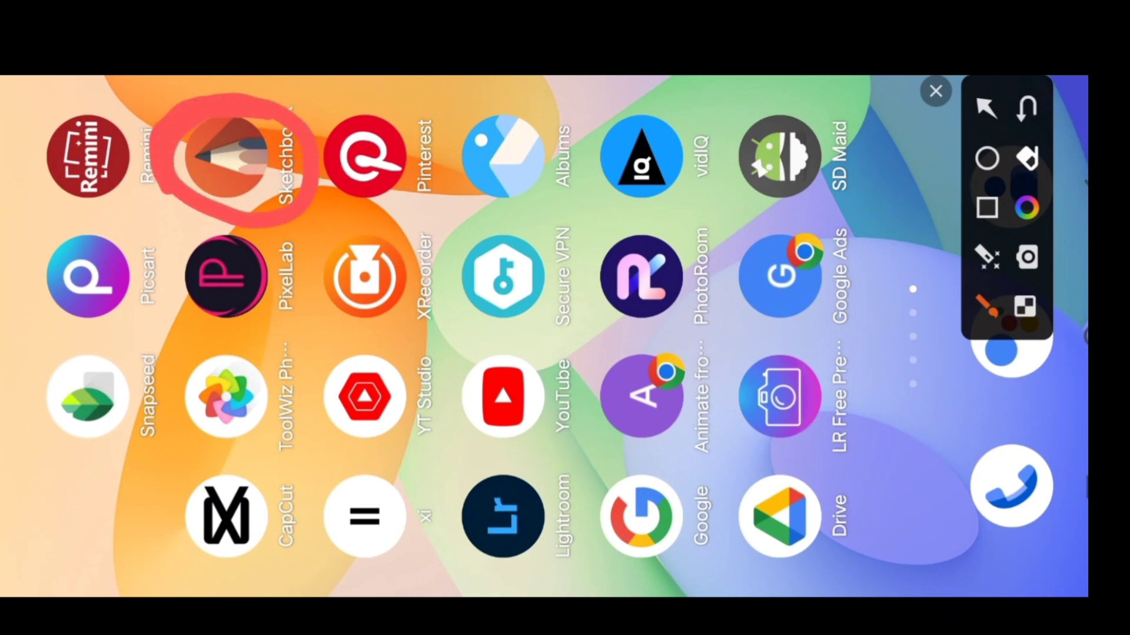
{"action": "left_click", "coordinate": [936, 91]}
{"action": "left_click", "coordinate": [227, 156]}
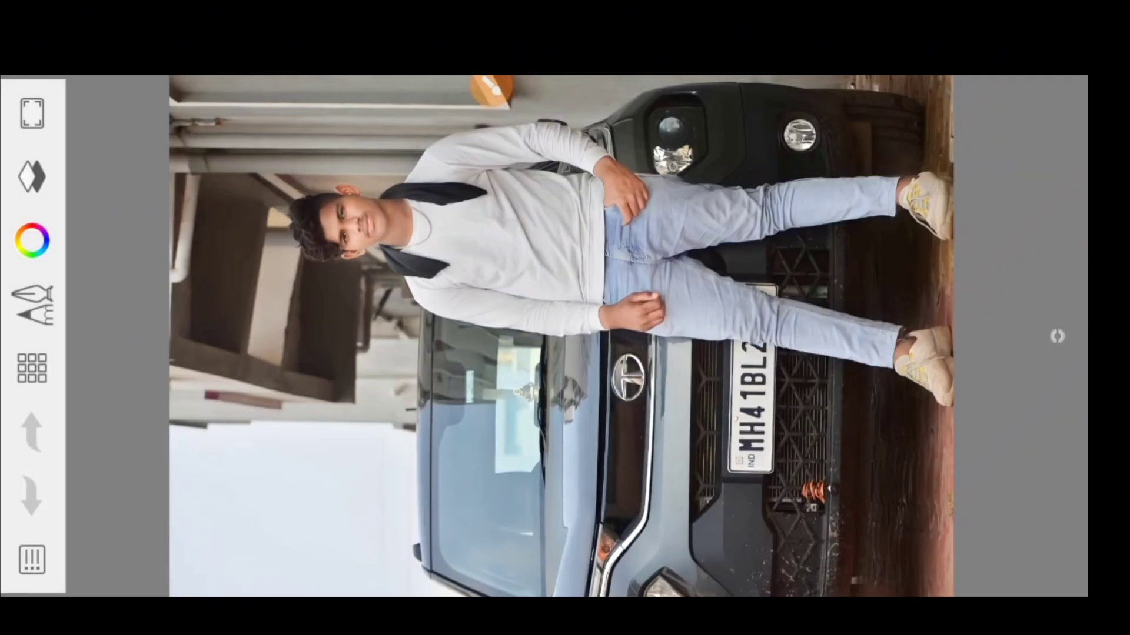
{"action": "left_click", "coordinate": [491, 106]}
{"action": "left_click_drag", "start_coordinate": [529, 283], "coordinate": [50, 545]}
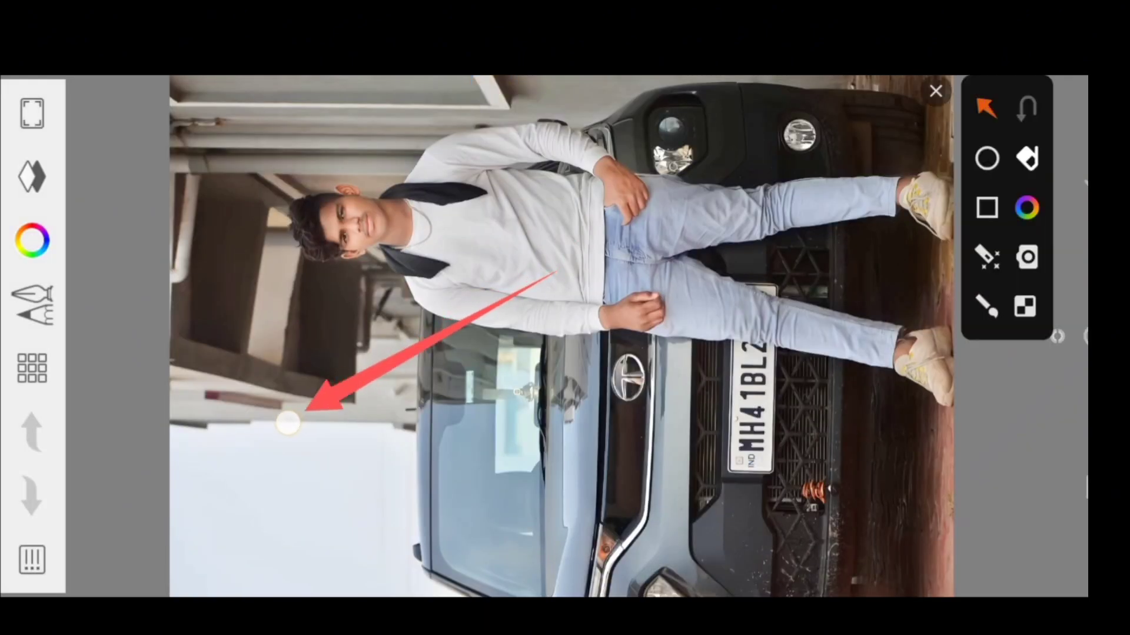
{"action": "left_click", "coordinate": [936, 92]}
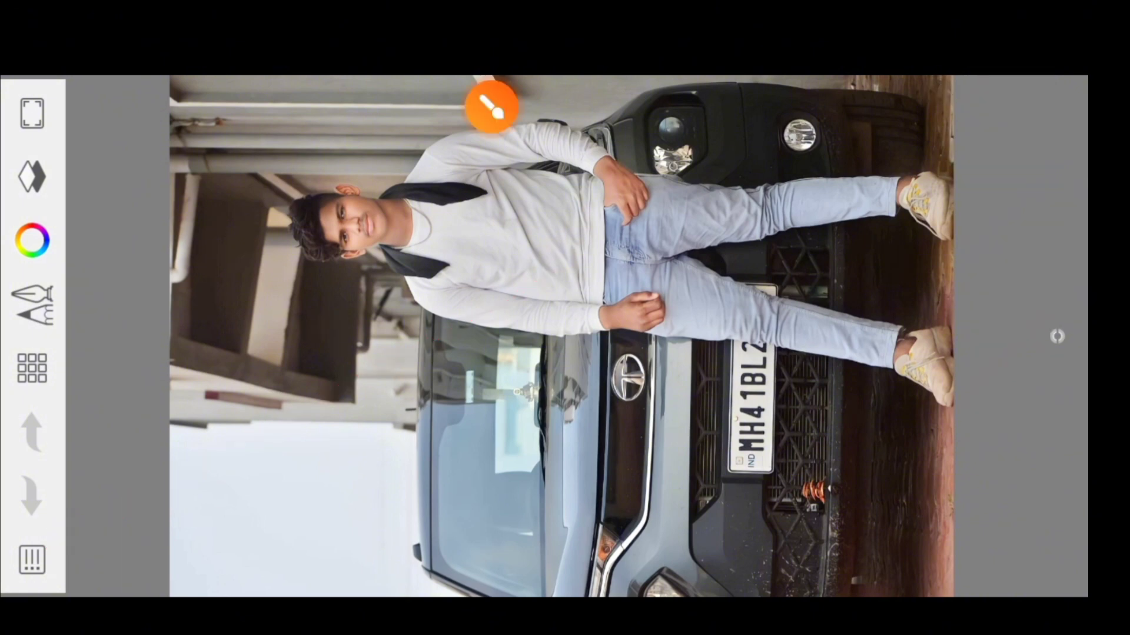
- Import the enhanced bearded-man portrait from Gallery's recent images onto the canvas
{"action": "left_click", "coordinate": [32, 559]}
{"action": "left_click", "coordinate": [491, 106]}
{"action": "left_click_drag", "start_coordinate": [128, 572], "coordinate": [130, 576]}
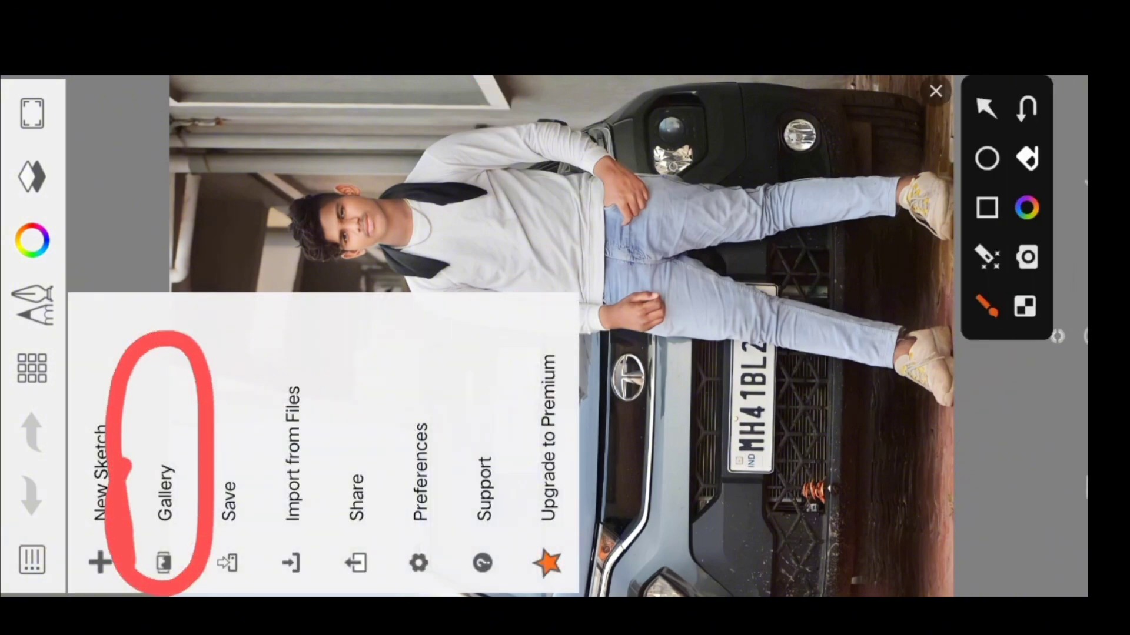
{"action": "left_click", "coordinate": [936, 92]}
{"action": "left_click", "coordinate": [165, 494]}
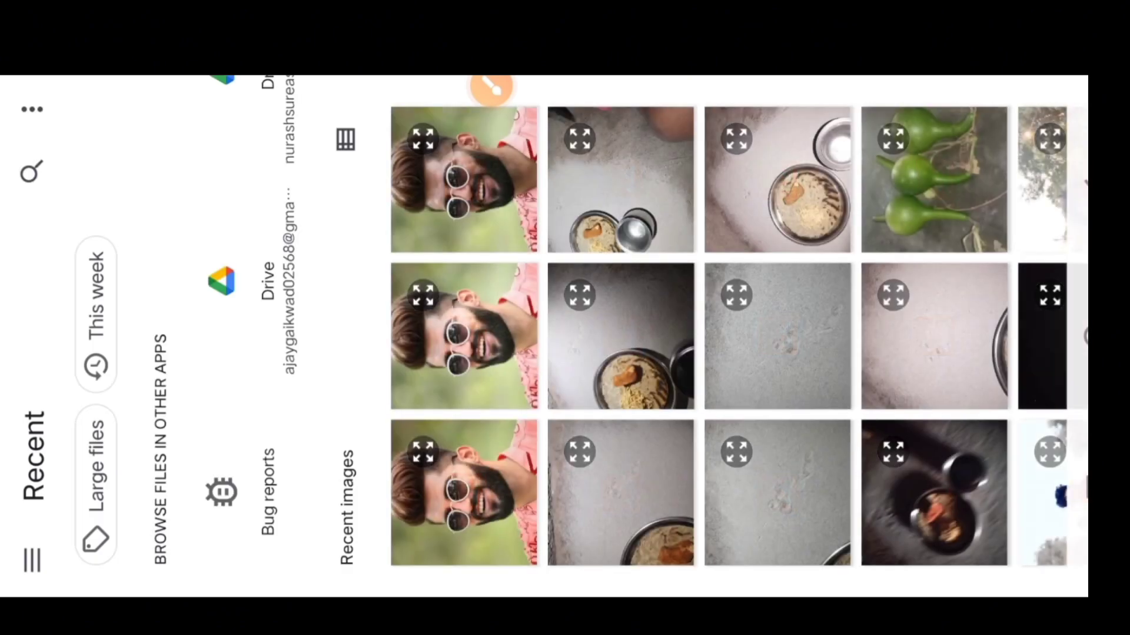
{"action": "left_click", "coordinate": [491, 88]}
{"action": "mouse_move", "coordinate": [397, 568]}
{"action": "left_mouse_down"}
{"action": "mouse_move", "coordinate": [479, 412]}
{"action": "mouse_move", "coordinate": [379, 529]}
{"action": "mouse_move", "coordinate": [552, 505]}
{"action": "left_mouse_up"}
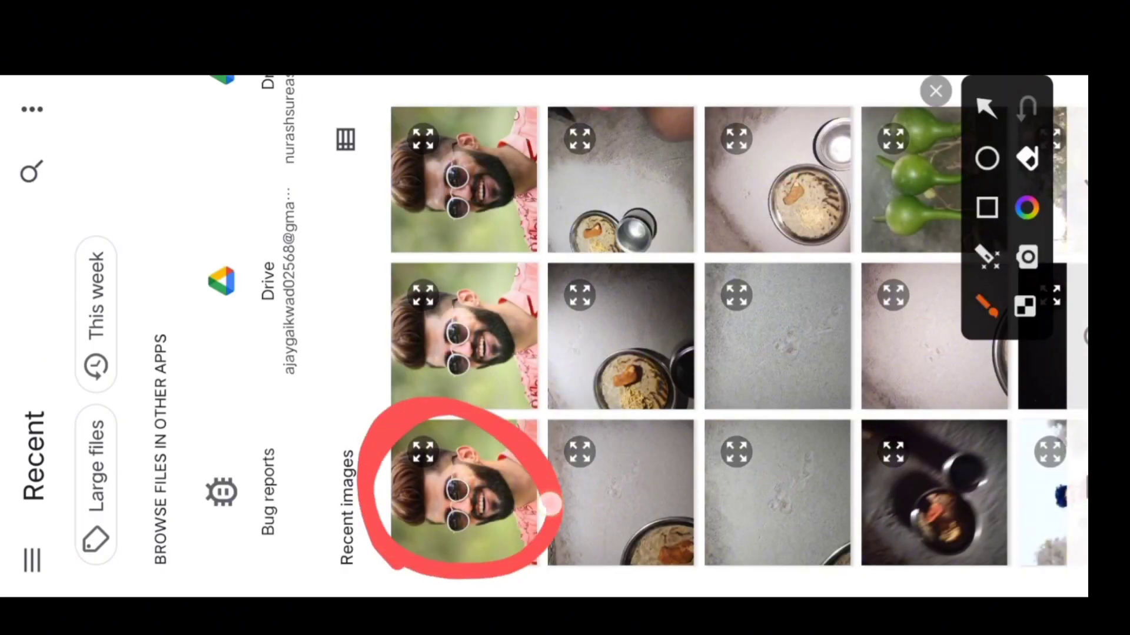
{"action": "left_click", "coordinate": [935, 91]}
{"action": "left_click", "coordinate": [465, 492]}
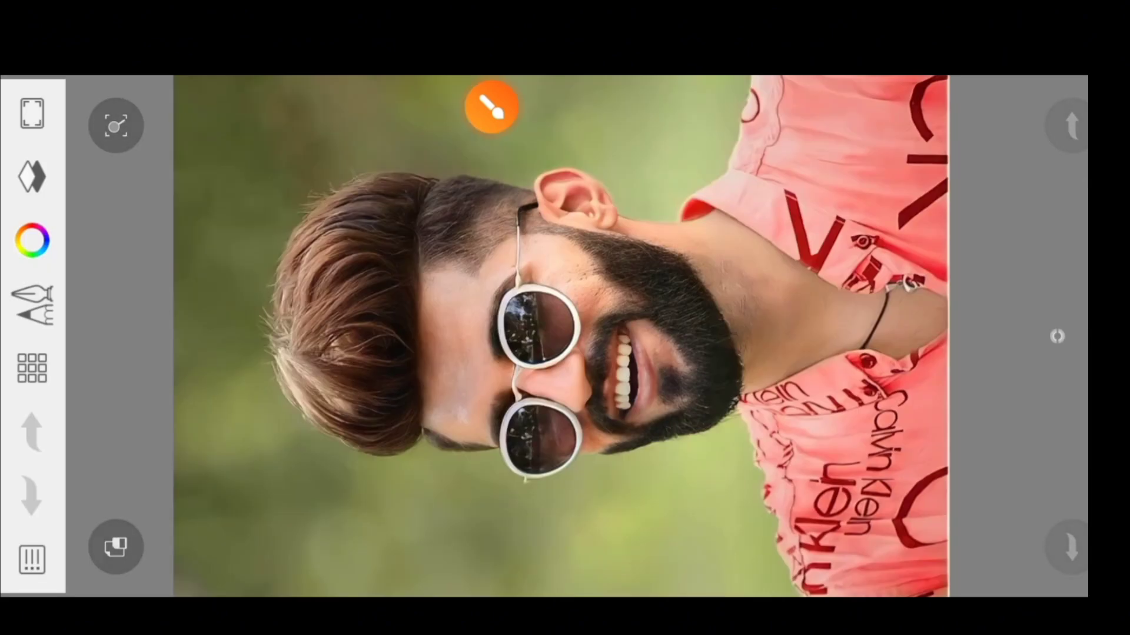
{"action": "left_click", "coordinate": [492, 107]}
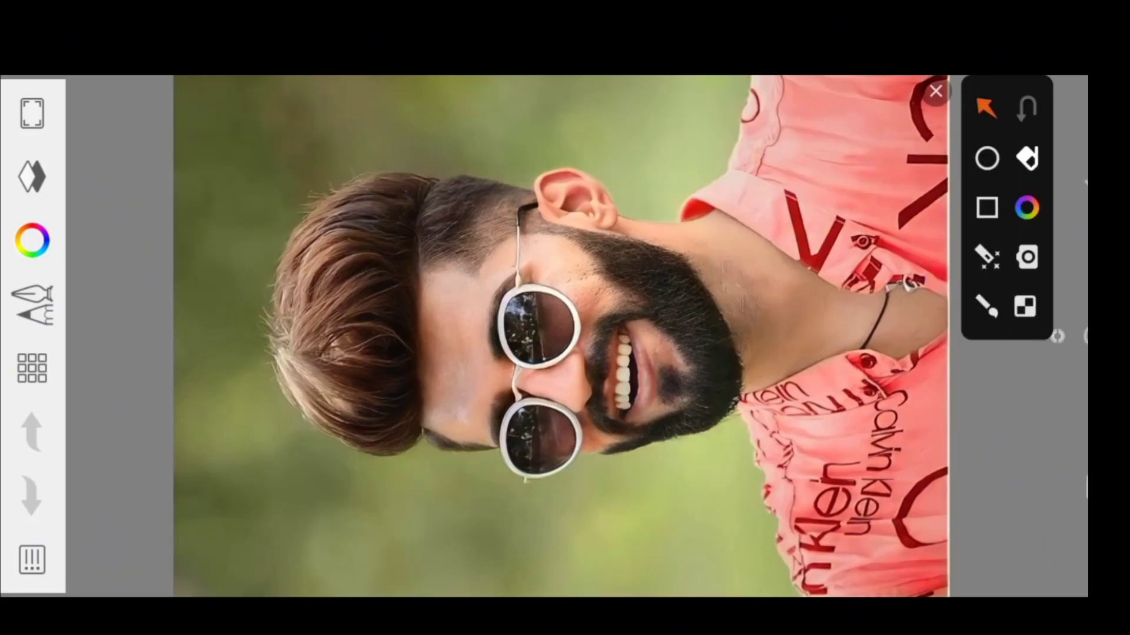
- Pick the Smudge Round Bristle Brush from the brush library
{"action": "mouse_move", "coordinate": [562, 192]}
{"action": "left_mouse_down"}
{"action": "mouse_move", "coordinate": [428, 231]}
{"action": "mouse_move", "coordinate": [70, 292]}
{"action": "left_mouse_up"}
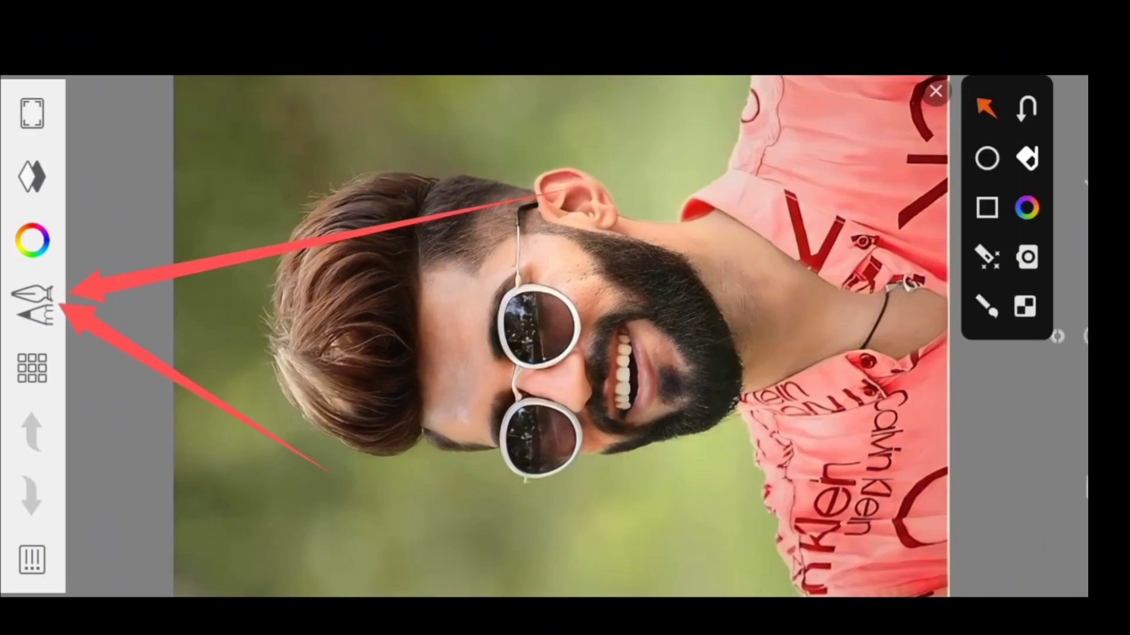
{"action": "left_click", "coordinate": [935, 91]}
{"action": "left_click", "coordinate": [32, 368]}
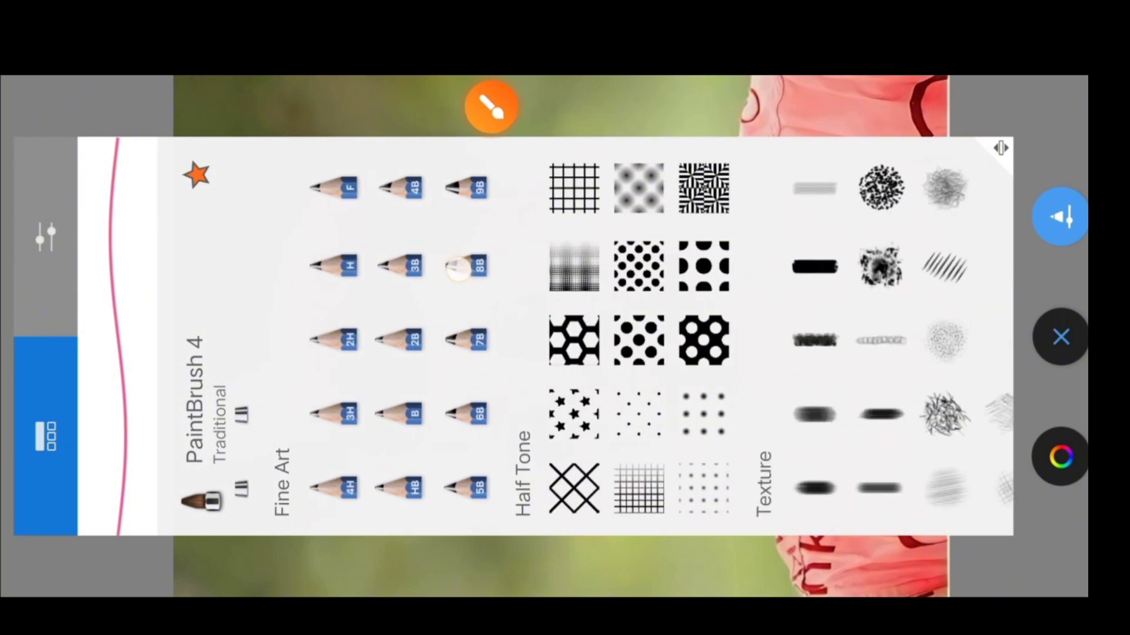
{"action": "scroll", "coordinate": [588, 335], "scroll_direction": "right", "scroll_amount": 10}
{"action": "scroll", "coordinate": [588, 336], "scroll_direction": "right", "scroll_amount": 3}
{"action": "left_click", "coordinate": [492, 90]}
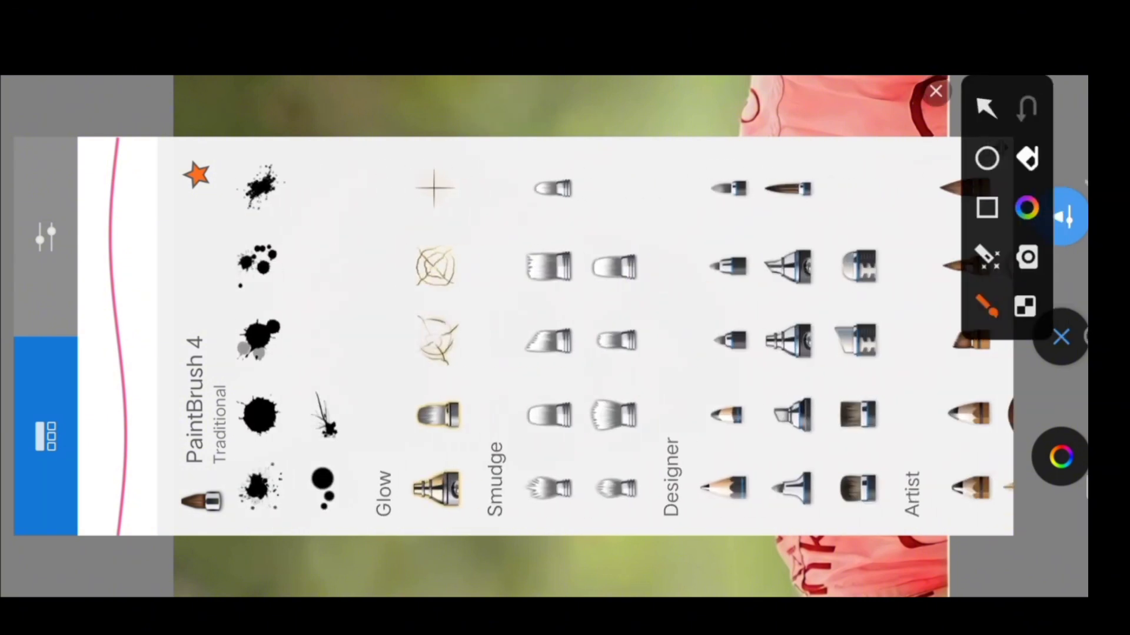
{"action": "left_click_drag", "start_coordinate": [582, 382], "coordinate": [632, 460]}
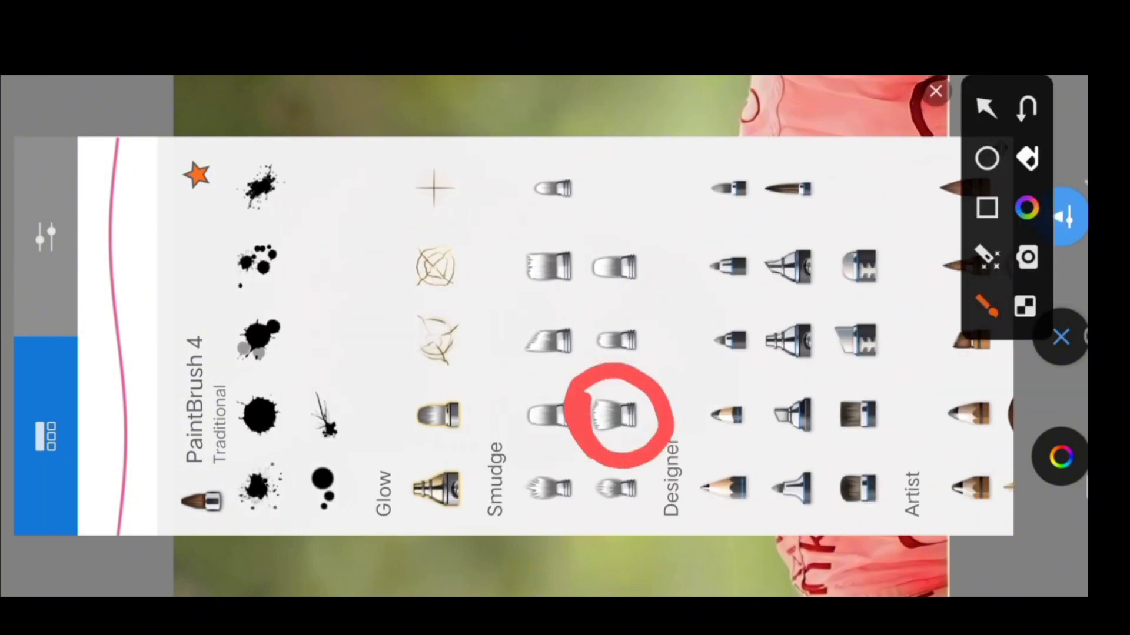
{"action": "left_click", "coordinate": [1061, 336]}
{"action": "left_click", "coordinate": [612, 415]}
{"action": "left_click", "coordinate": [492, 89]}
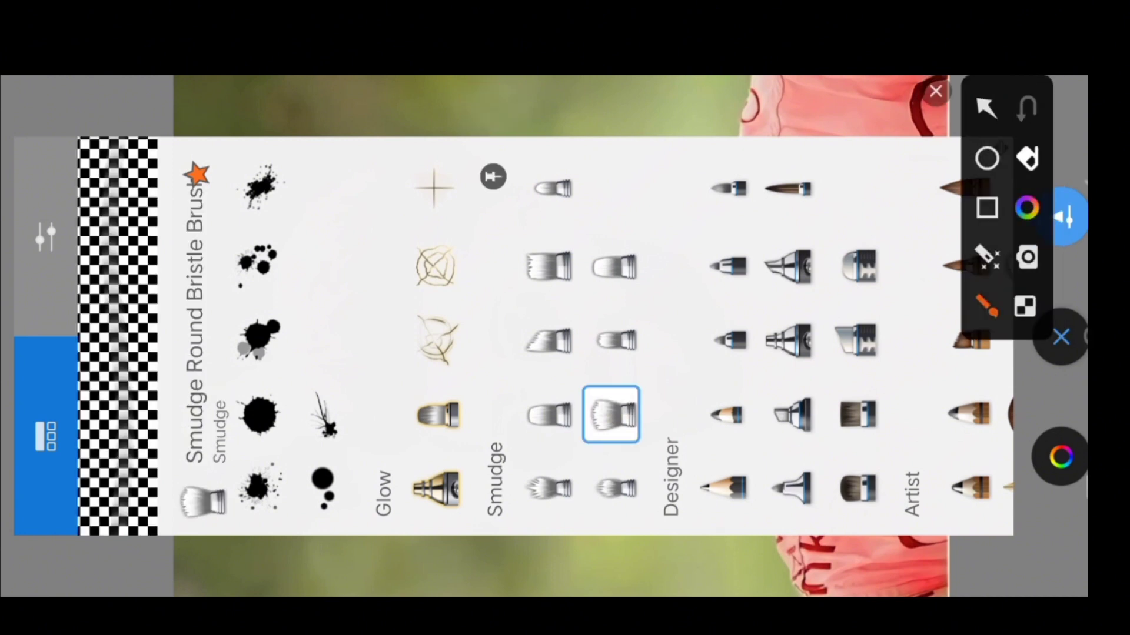
{"action": "mouse_move", "coordinate": [582, 140]}
{"action": "left_mouse_down"}
{"action": "mouse_move", "coordinate": [197, 181]}
{"action": "mouse_move", "coordinate": [70, 211]}
{"action": "left_mouse_up"}
{"action": "left_click_drag", "start_coordinate": [294, 401], "coordinate": [56, 226]}
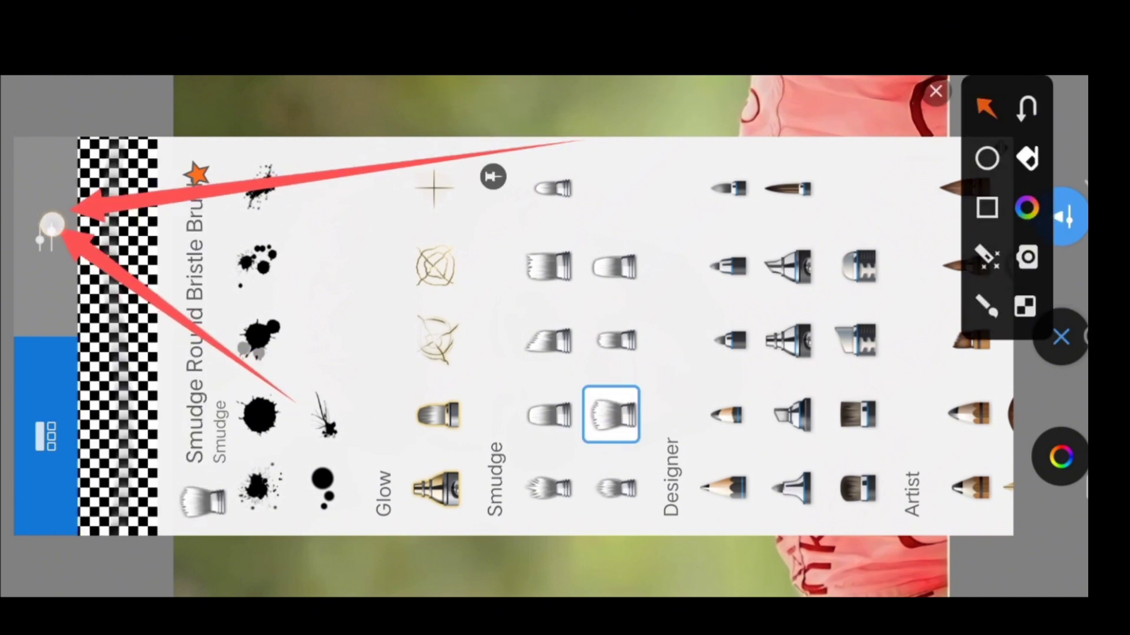
{"action": "left_click", "coordinate": [1061, 337]}
- Set the smudge brush to size 24.1, flow 4% and strength 13%
{"action": "left_click", "coordinate": [46, 235]}
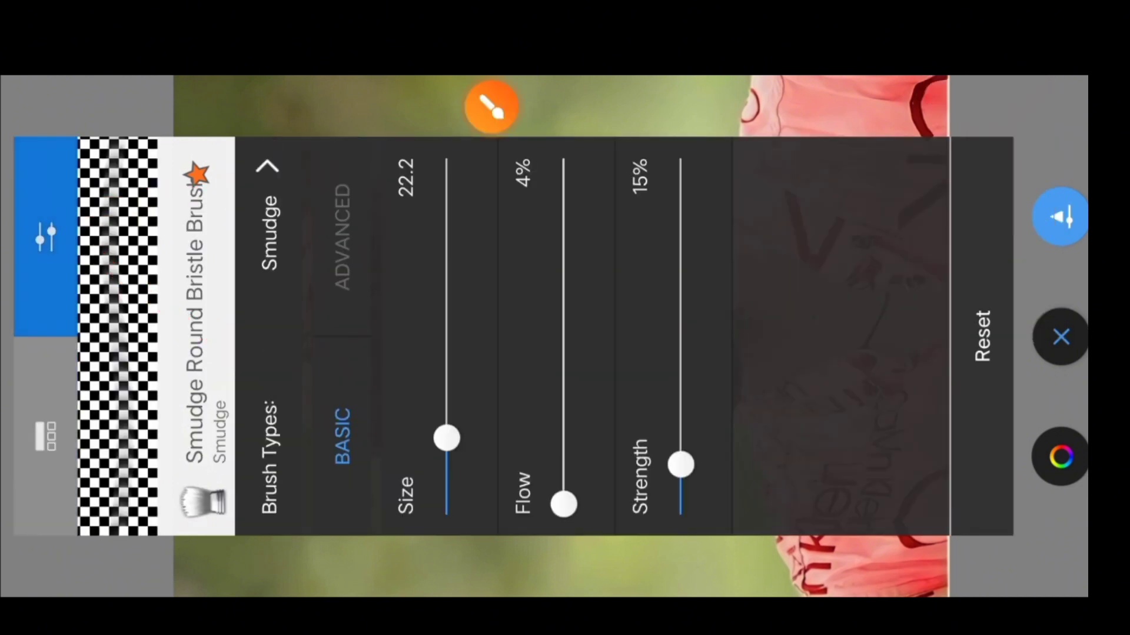
{"action": "mouse_move", "coordinate": [446, 436]}
{"action": "left_mouse_down"}
{"action": "mouse_move", "coordinate": [474, 376]}
{"action": "mouse_move", "coordinate": [493, 421]}
{"action": "left_mouse_up"}
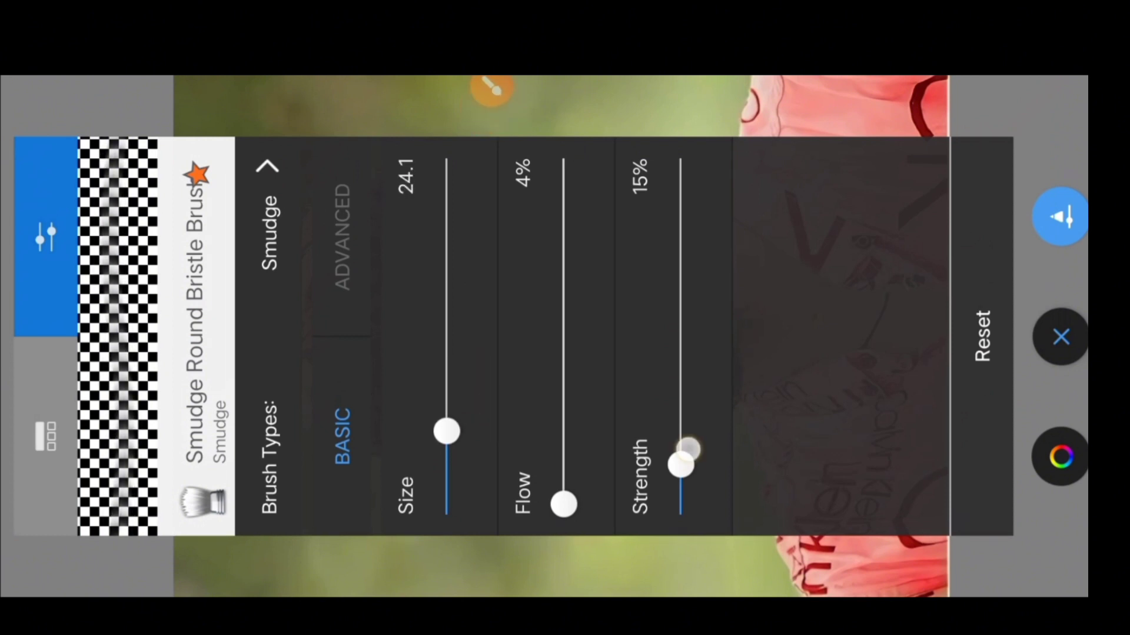
{"action": "mouse_move", "coordinate": [688, 449]}
{"action": "left_mouse_down"}
{"action": "mouse_move", "coordinate": [690, 345]}
{"action": "mouse_move", "coordinate": [713, 451]}
{"action": "mouse_move", "coordinate": [682, 472]}
{"action": "left_mouse_up"}
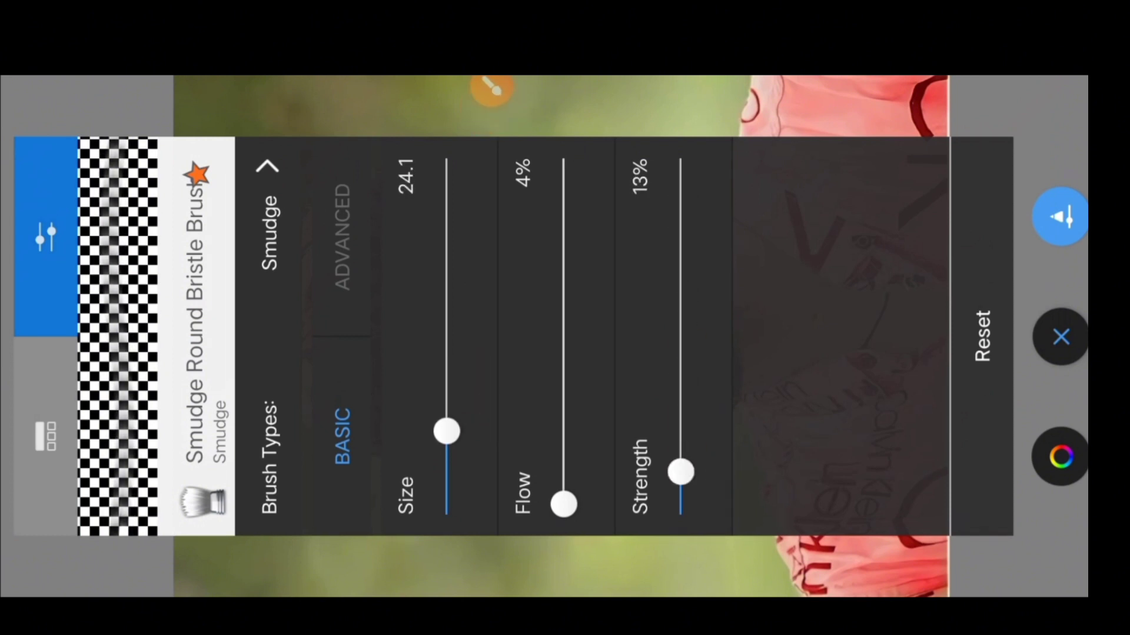
{"action": "left_click", "coordinate": [492, 89]}
{"action": "left_click_drag", "start_coordinate": [683, 207], "coordinate": [677, 203]}
{"action": "left_click_drag", "start_coordinate": [491, 114], "coordinate": [487, 116]}
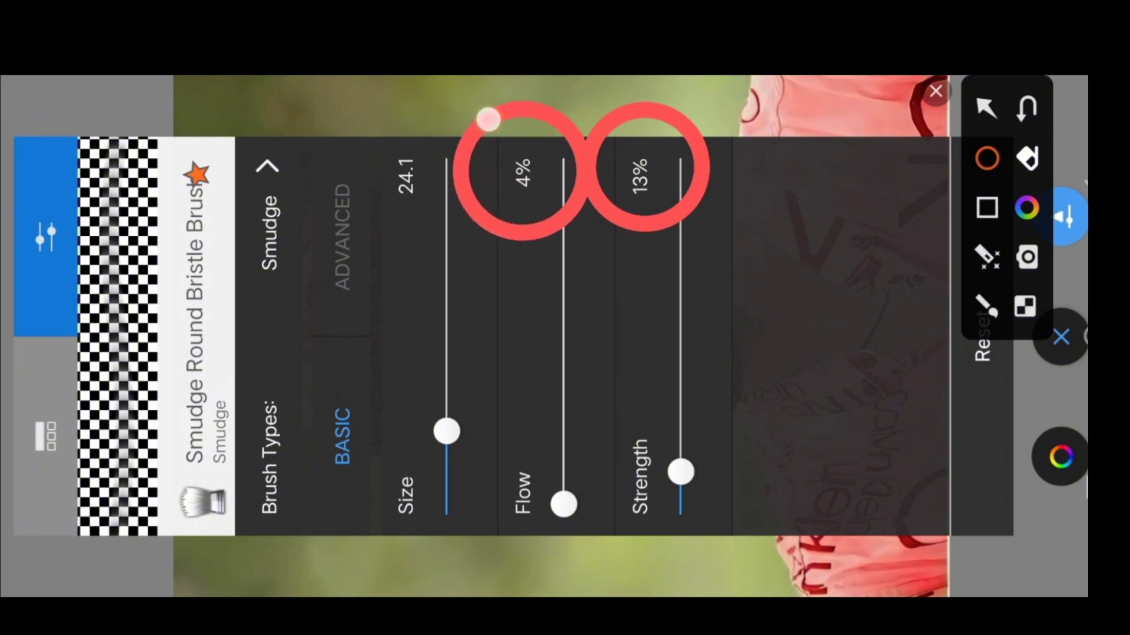
{"action": "left_click_drag", "start_coordinate": [383, 123], "coordinate": [377, 125]}
{"action": "left_click", "coordinate": [986, 109]}
{"action": "left_click_drag", "start_coordinate": [847, 257], "coordinate": [667, 172]}
{"action": "left_click_drag", "start_coordinate": [656, 326], "coordinate": [530, 205]}
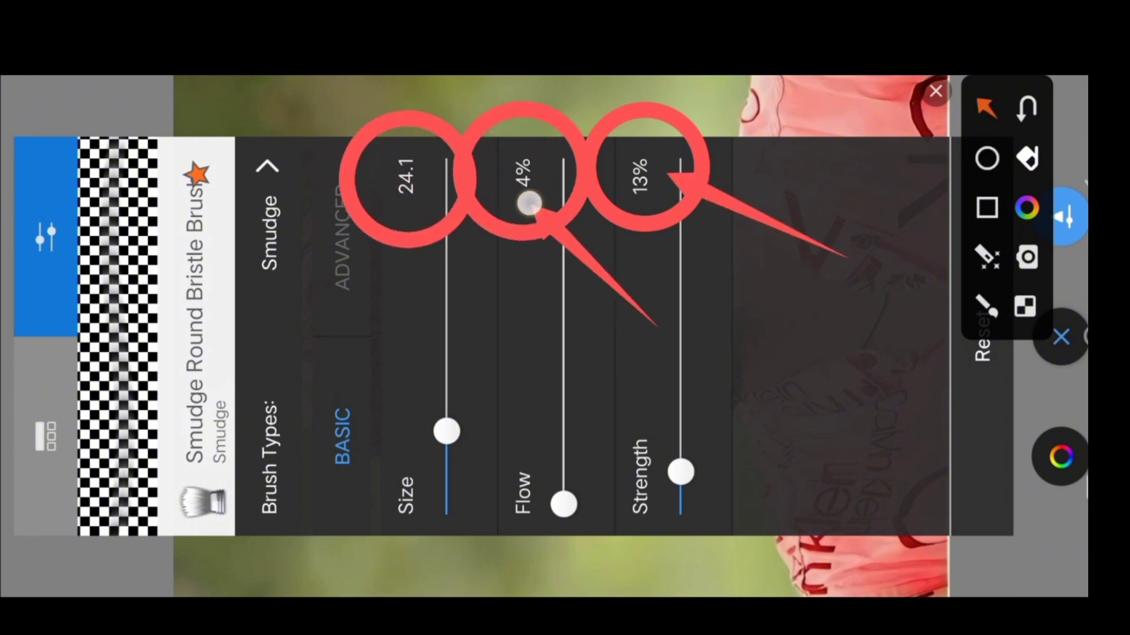
{"action": "left_click_drag", "start_coordinate": [525, 337], "coordinate": [409, 196]}
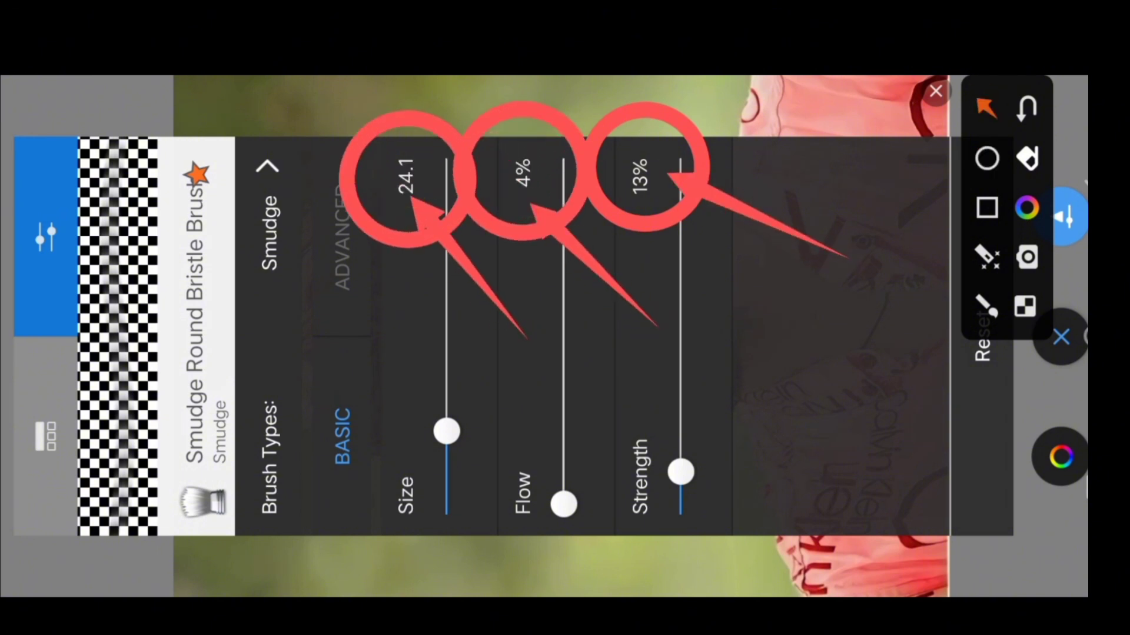
{"action": "left_click_drag", "start_coordinate": [794, 490], "coordinate": [1043, 369]}
{"action": "left_click", "coordinate": [936, 91]}
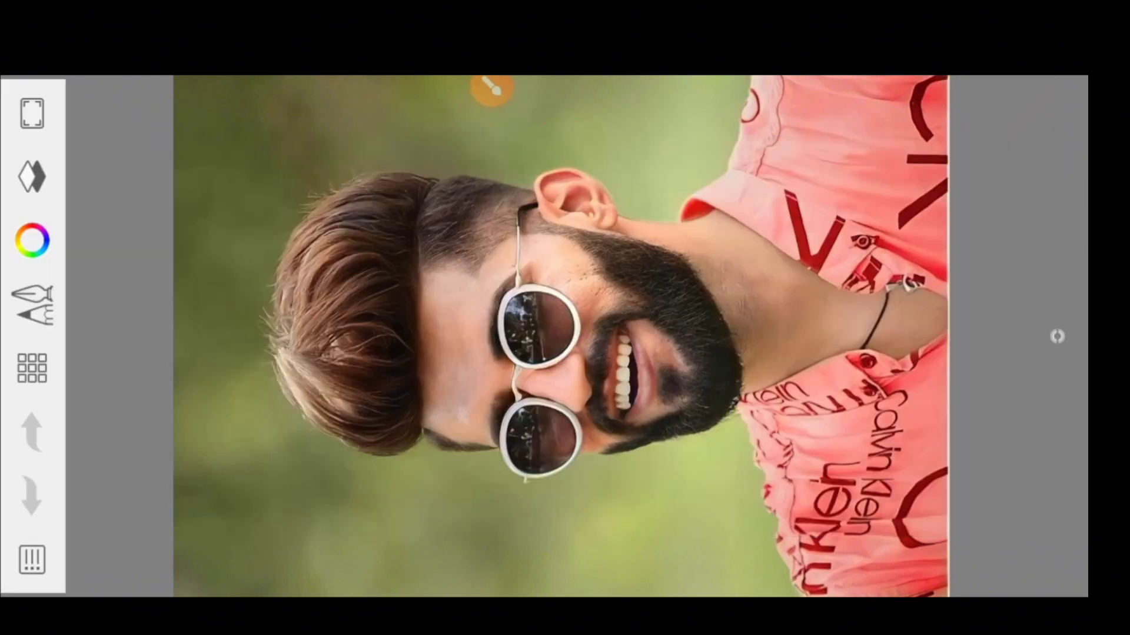
- Zoom in and smudge the cheek skin beside the stubble to smooth it
{"action": "scroll", "coordinate": [601, 288], "scroll_direction": "up", "scroll_amount": 3}
{"action": "scroll", "coordinate": [600, 289], "scroll_direction": "up", "scroll_amount": 2}
{"action": "left_click", "coordinate": [492, 88]}
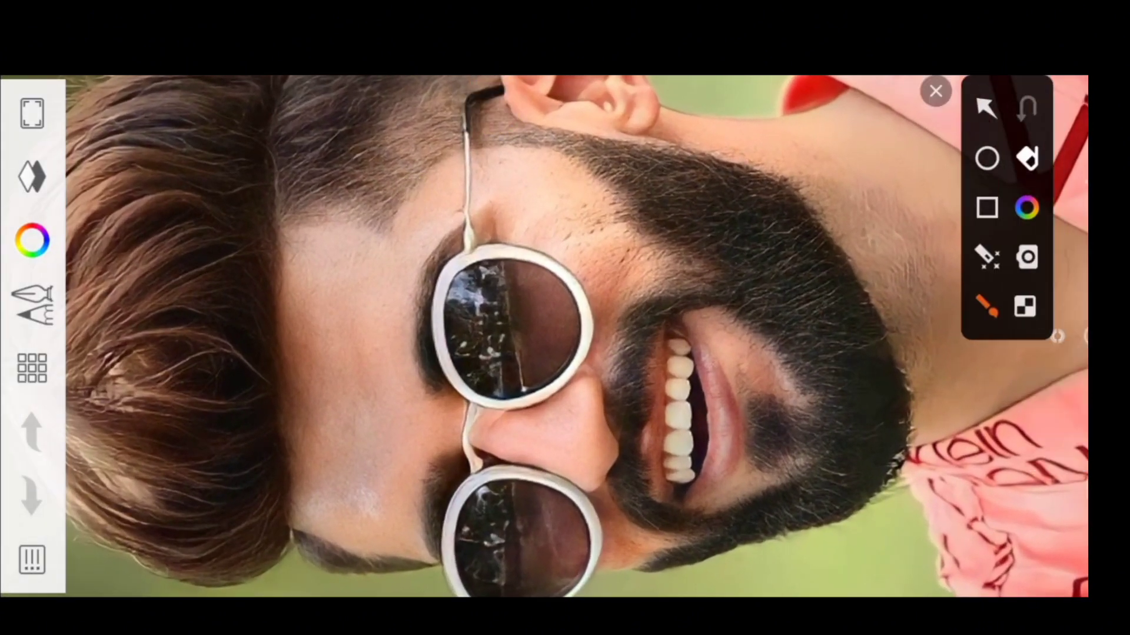
{"action": "mouse_move", "coordinate": [346, 518]}
{"action": "left_mouse_down"}
{"action": "mouse_move", "coordinate": [790, 338]}
{"action": "mouse_move", "coordinate": [362, 195]}
{"action": "left_mouse_up"}
{"action": "left_click", "coordinate": [935, 92]}
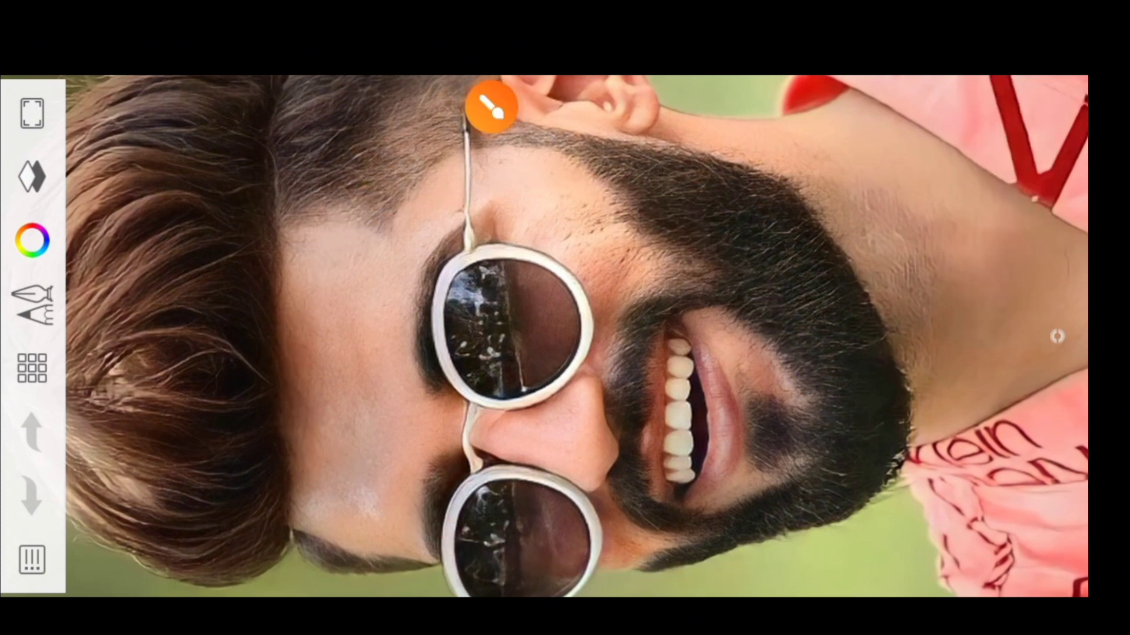
{"action": "scroll", "coordinate": [564, 341], "scroll_direction": "up", "scroll_amount": 5}
{"action": "scroll", "coordinate": [529, 346], "scroll_direction": "up", "scroll_amount": 3}
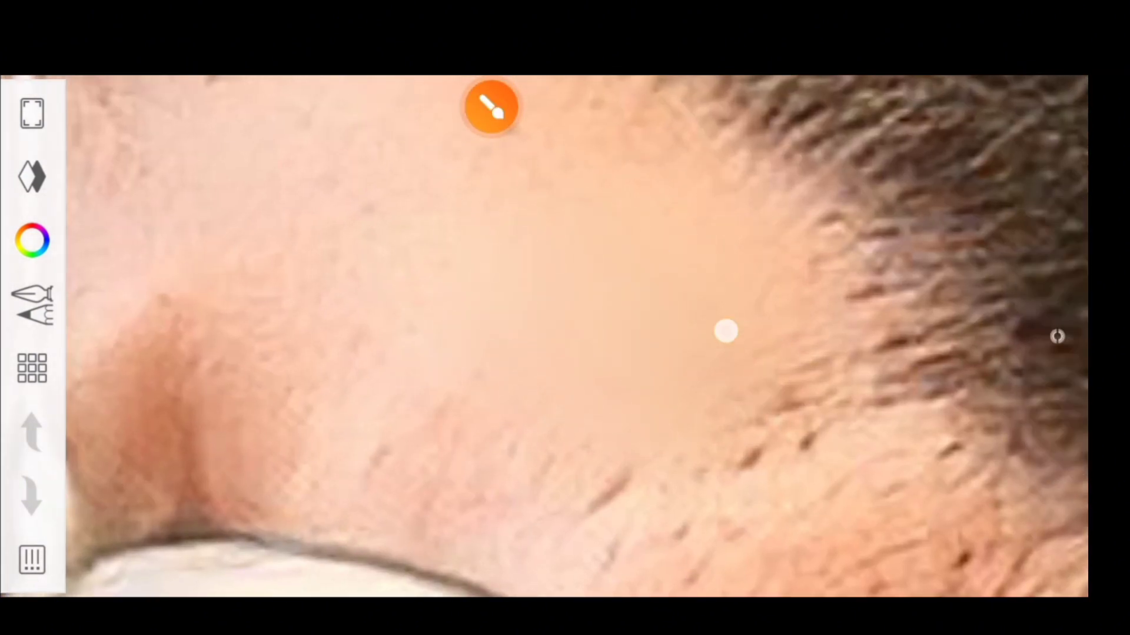
{"action": "scroll", "coordinate": [506, 263], "scroll_direction": "down", "scroll_amount": 3}
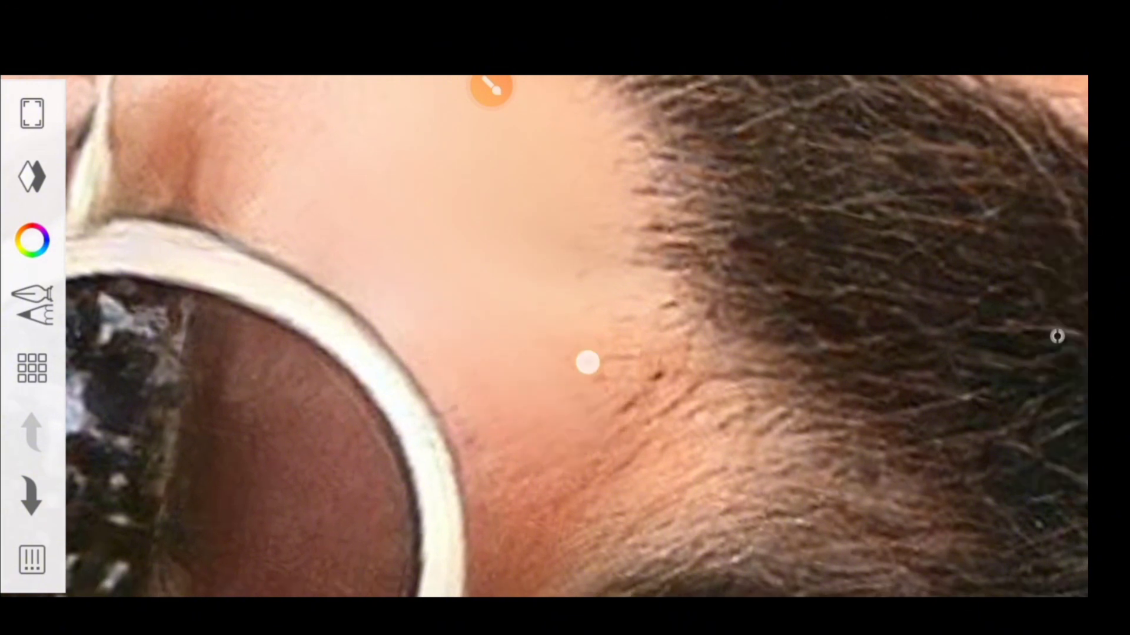
{"action": "left_click_drag", "start_coordinate": [588, 361], "coordinate": [501, 456]}
- Zoom back out and straighten the canvas to view the whole smoothed portrait
{"action": "scroll", "coordinate": [762, 444], "scroll_direction": "down", "scroll_amount": 2}
{"action": "scroll", "coordinate": [739, 358], "scroll_direction": "up", "scroll_amount": 4}
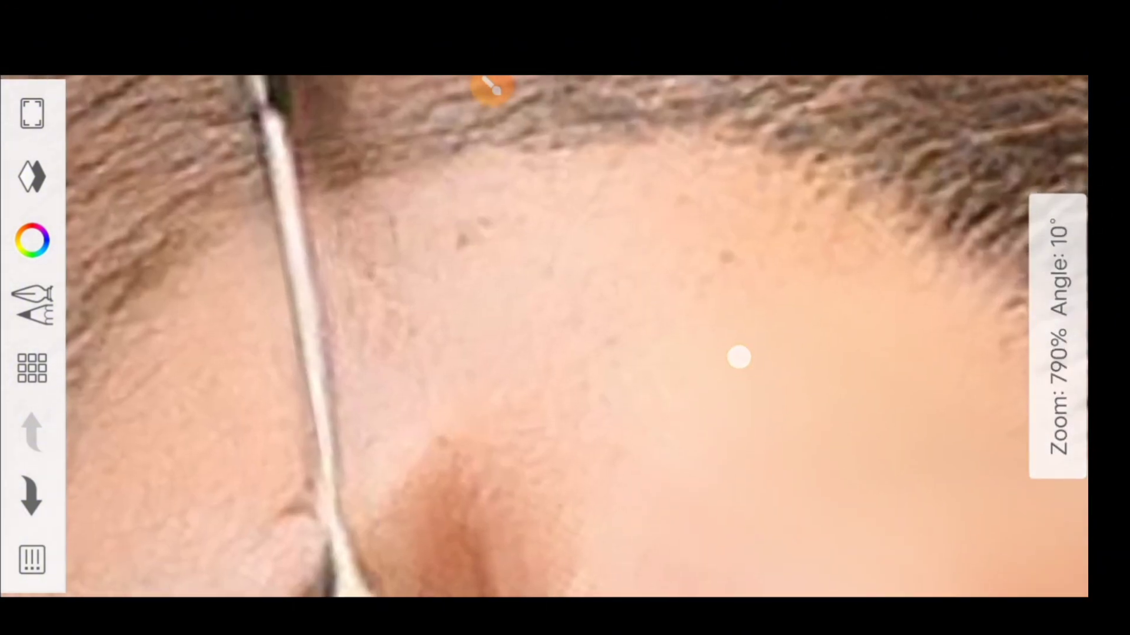
{"action": "scroll", "coordinate": [616, 240], "scroll_direction": "down", "scroll_amount": 1}
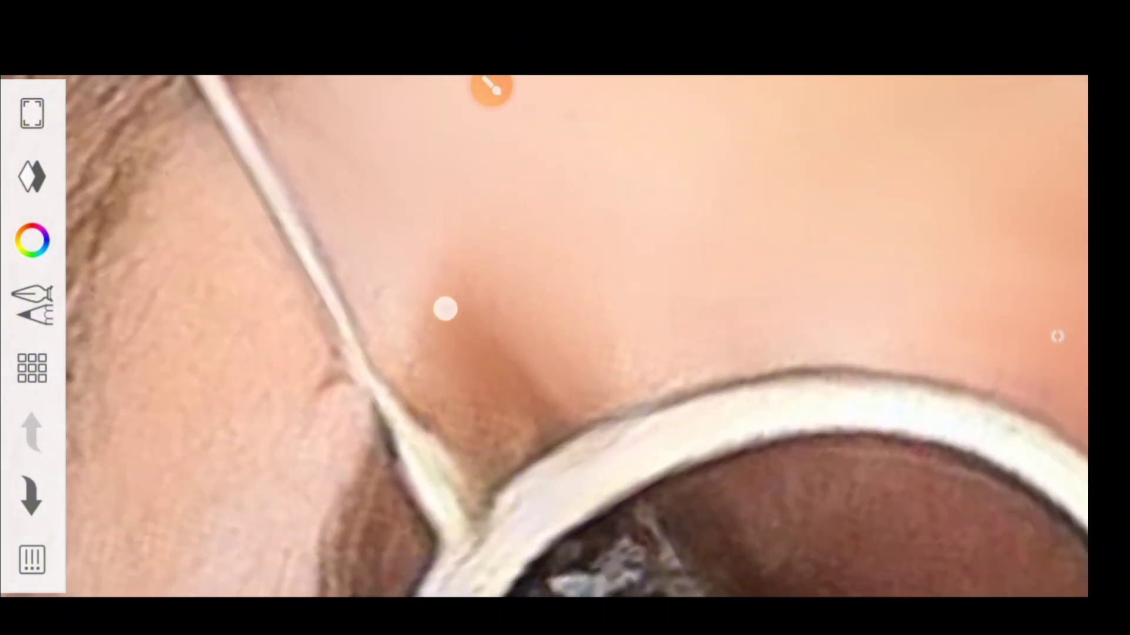
{"action": "scroll", "coordinate": [605, 429], "scroll_direction": "up", "scroll_amount": 3}
{"action": "scroll", "coordinate": [712, 510], "scroll_direction": "down", "scroll_amount": 2}
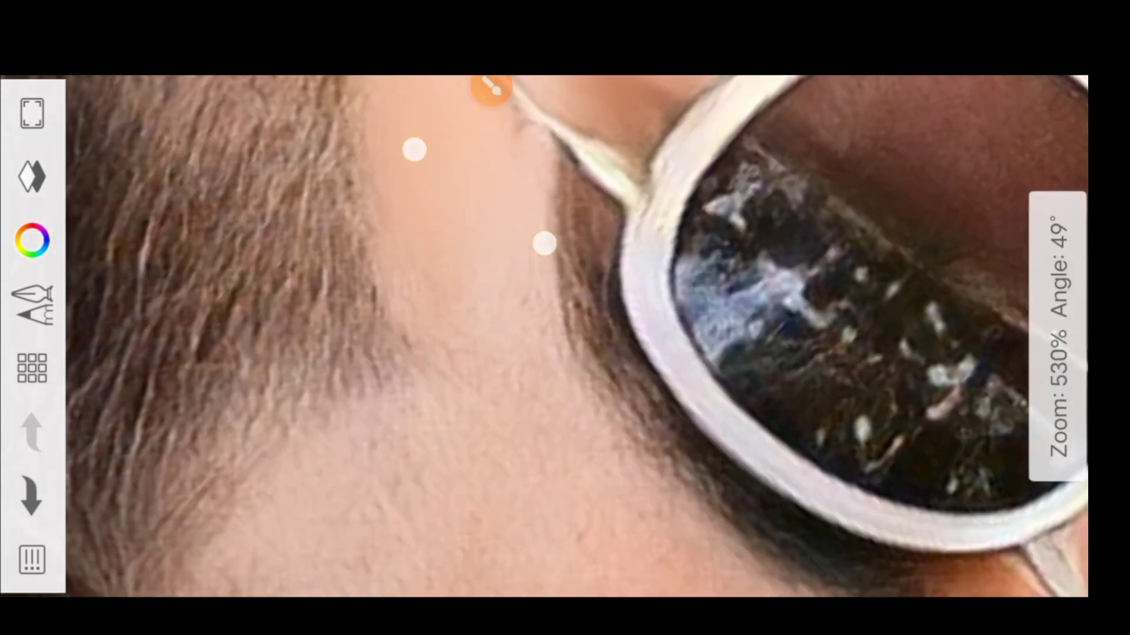
{"action": "scroll", "coordinate": [646, 512], "scroll_direction": "up", "scroll_amount": 1}
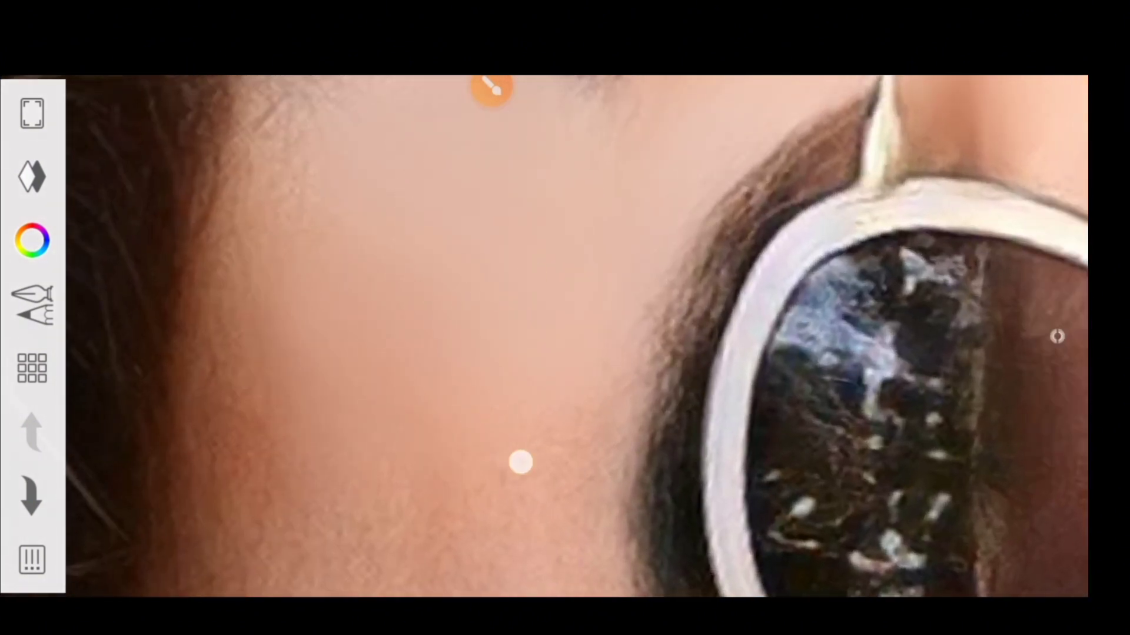
{"action": "scroll", "coordinate": [505, 428], "scroll_direction": "up", "scroll_amount": 1}
{"action": "scroll", "coordinate": [675, 295], "scroll_direction": "up", "scroll_amount": 1}
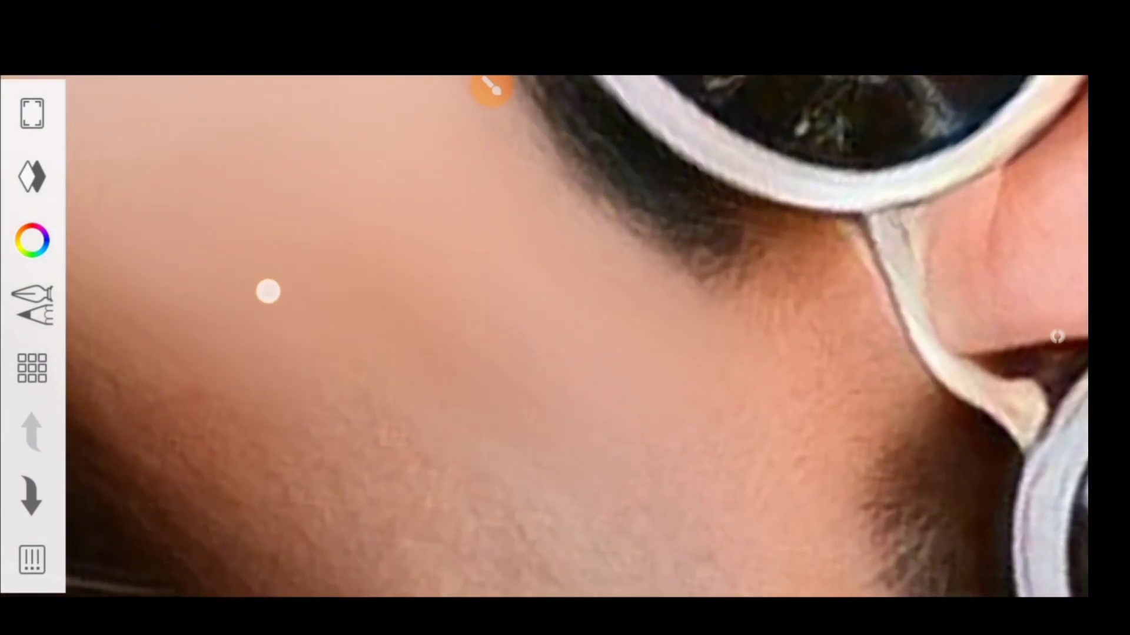
{"action": "scroll", "coordinate": [430, 539], "scroll_direction": "down", "scroll_amount": 3}
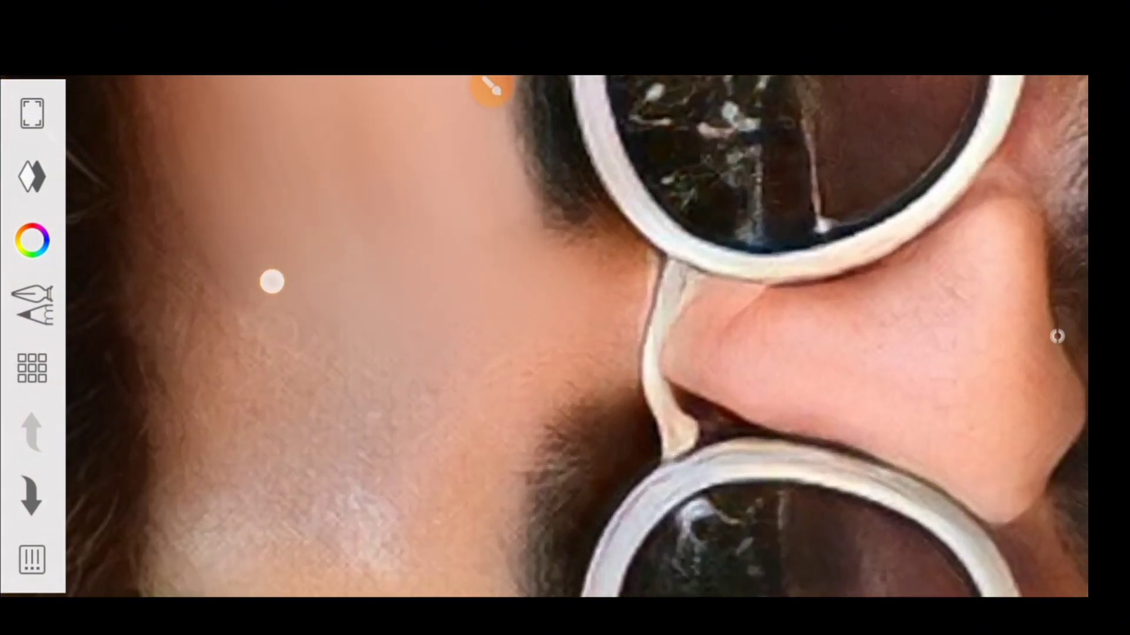
{"action": "scroll", "coordinate": [272, 479], "scroll_direction": "up", "scroll_amount": 2}
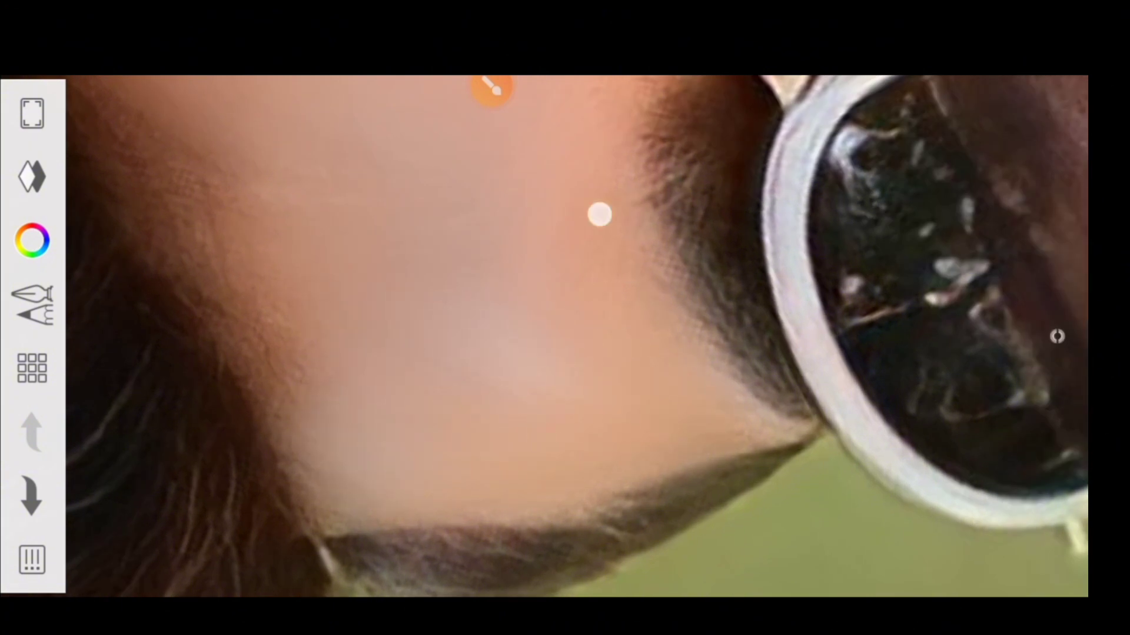
{"action": "scroll", "coordinate": [600, 214], "scroll_direction": "down", "scroll_amount": 3}
{"action": "scroll", "coordinate": [518, 271], "scroll_direction": "up", "scroll_amount": 3}
{"action": "scroll", "coordinate": [435, 333], "scroll_direction": "up", "scroll_amount": 1}
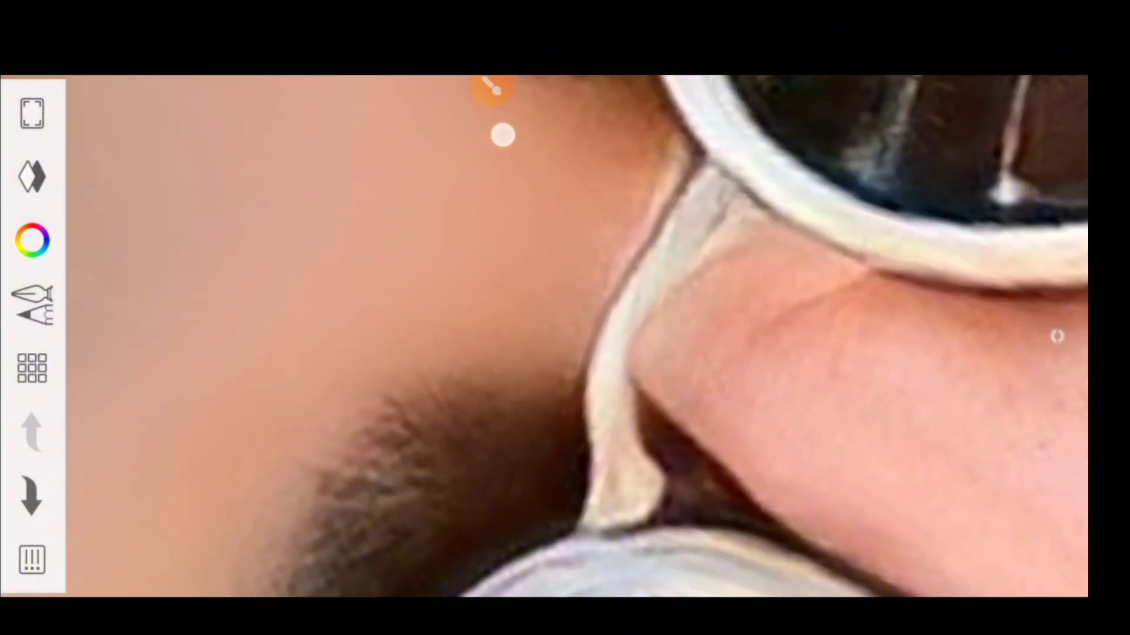
{"action": "scroll", "coordinate": [478, 188], "scroll_direction": "down", "scroll_amount": 3}
{"action": "scroll", "coordinate": [616, 248], "scroll_direction": "down", "scroll_amount": 3}
{"action": "scroll", "coordinate": [535, 275], "scroll_direction": "up", "scroll_amount": 5}
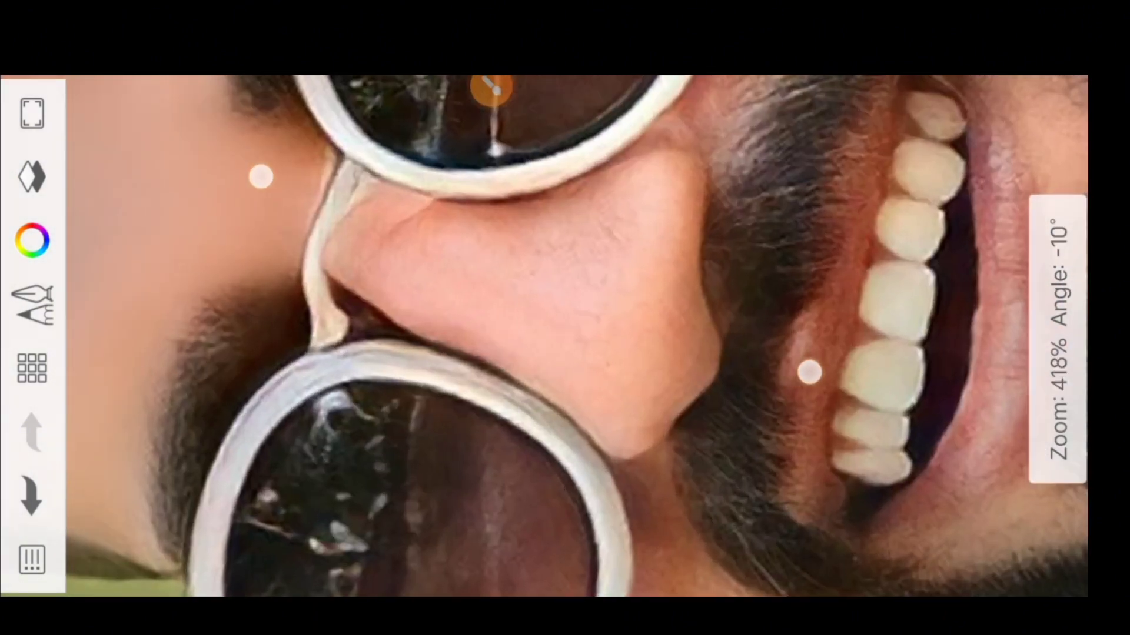
{"action": "scroll", "coordinate": [534, 274], "scroll_direction": "up", "scroll_amount": 1}
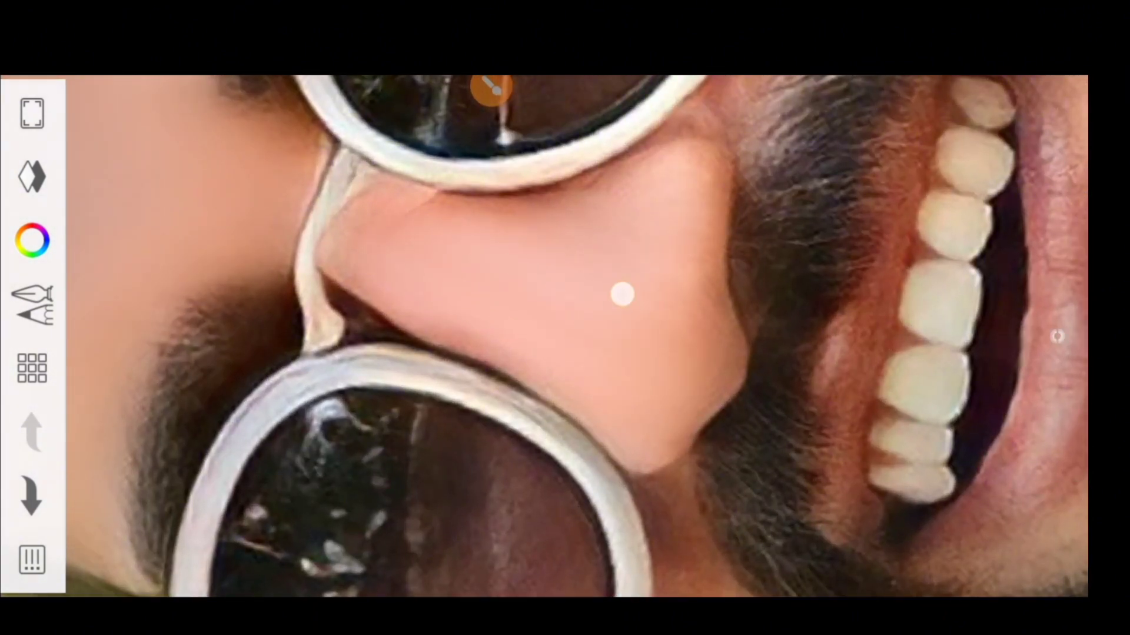
{"action": "scroll", "coordinate": [623, 294], "scroll_direction": "down", "scroll_amount": 5}
{"action": "scroll", "coordinate": [521, 257], "scroll_direction": "up", "scroll_amount": 5}
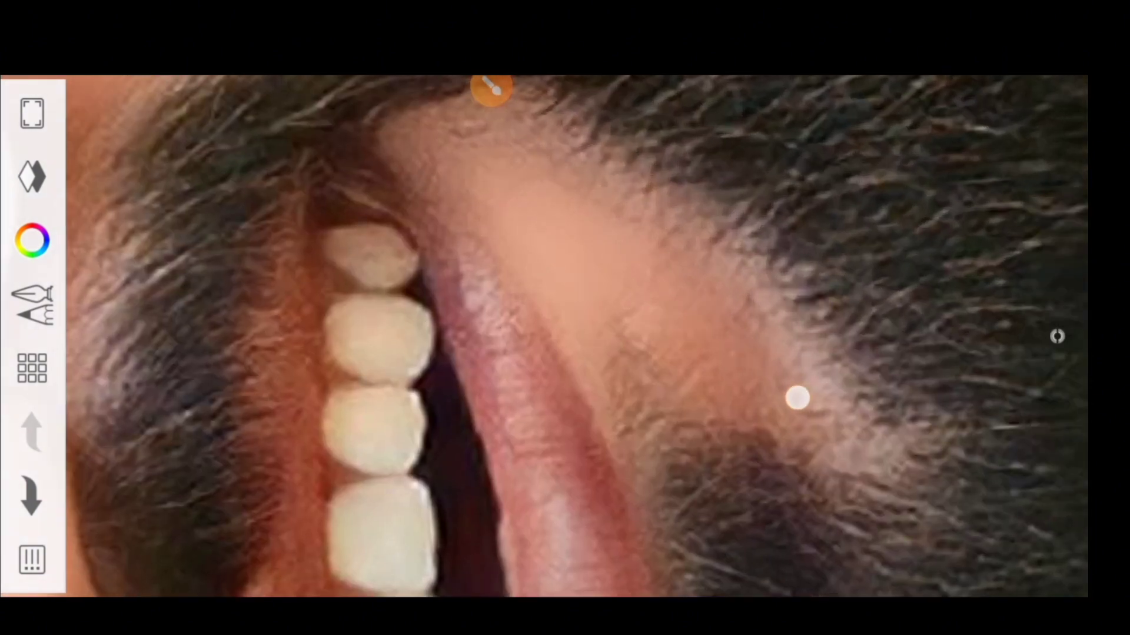
{"action": "scroll", "coordinate": [797, 397], "scroll_direction": "down", "scroll_amount": 3}
{"action": "scroll", "coordinate": [651, 341], "scroll_direction": "up", "scroll_amount": 5}
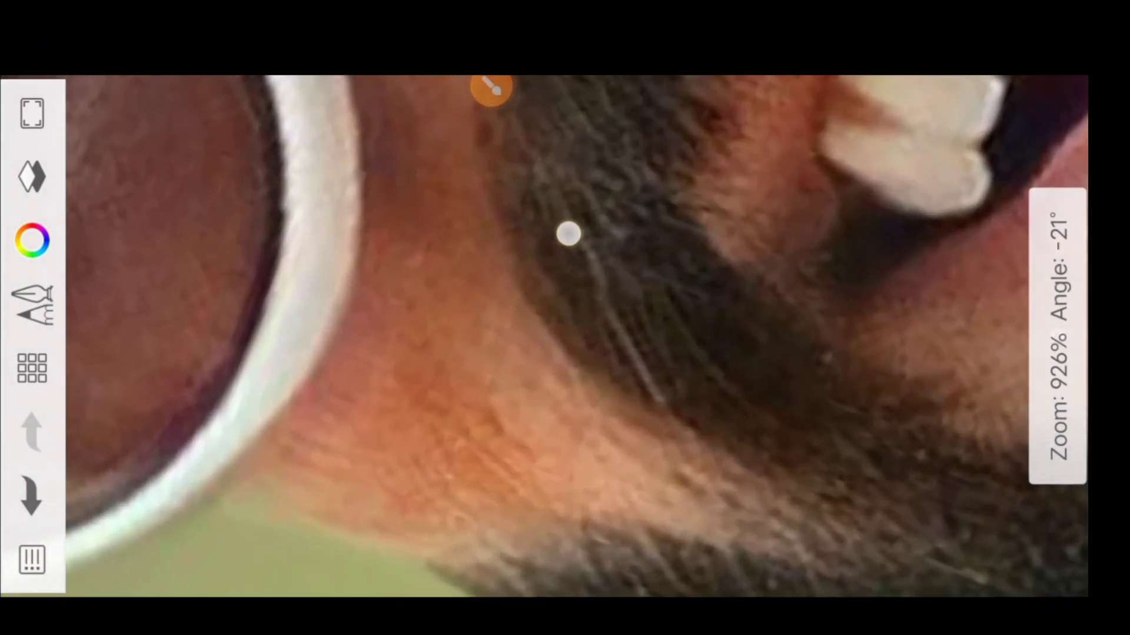
{"action": "scroll", "coordinate": [482, 287], "scroll_direction": "down", "scroll_amount": 5}
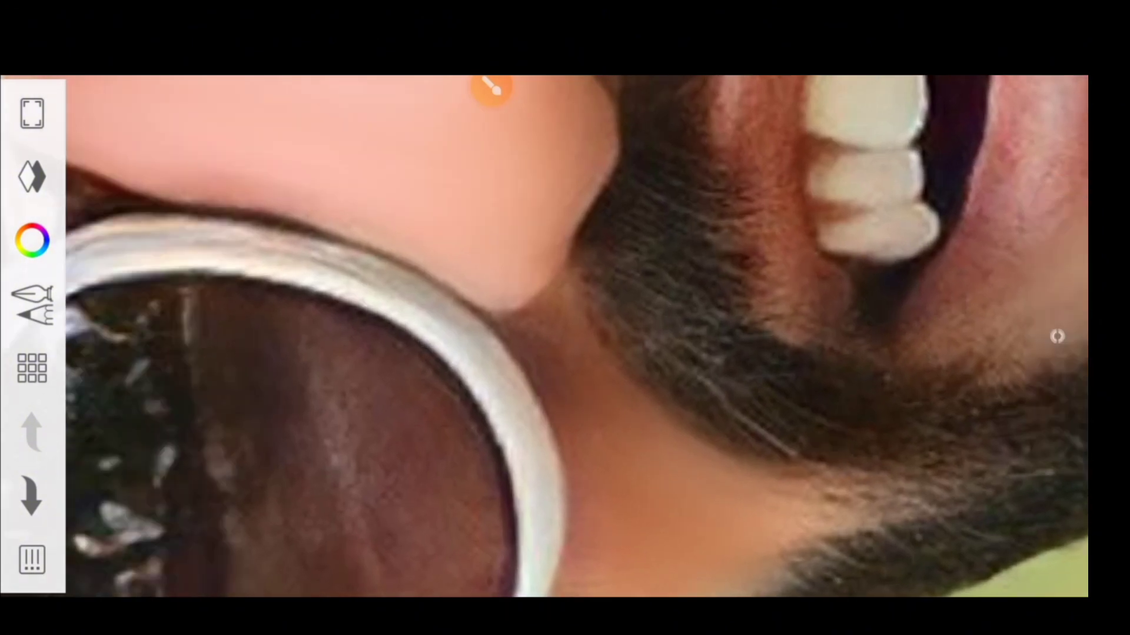
{"action": "scroll", "coordinate": [588, 306], "scroll_direction": "down", "scroll_amount": 5}
{"action": "scroll", "coordinate": [617, 312], "scroll_direction": "down", "scroll_amount": 2}
{"action": "scroll", "coordinate": [621, 314], "scroll_direction": "up", "scroll_amount": 1}
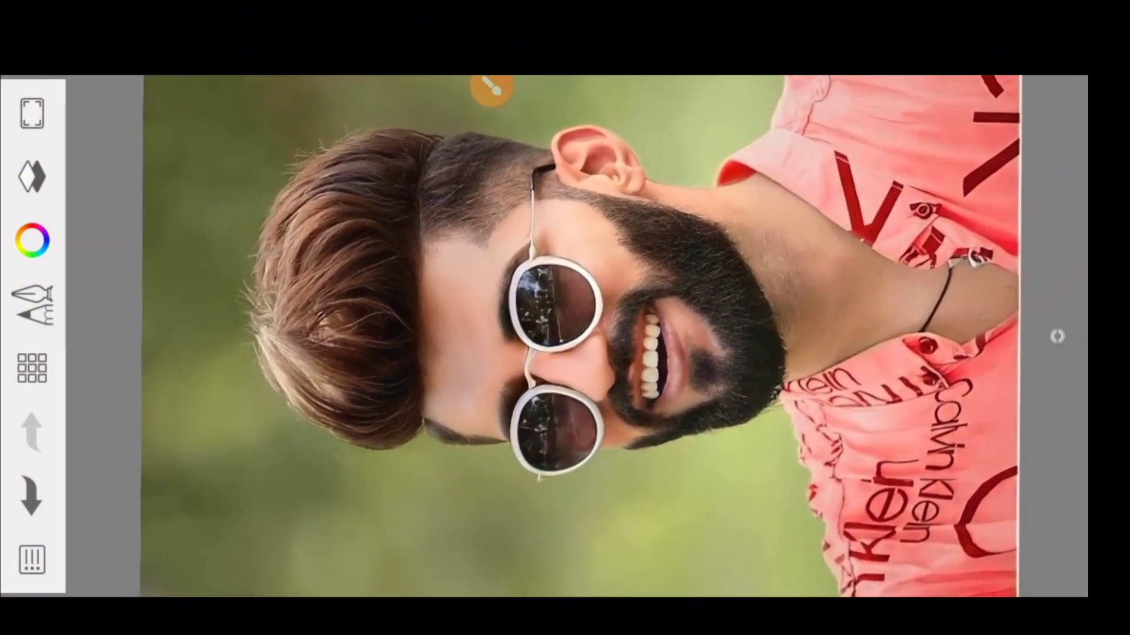
- Select PaintBrush 4 from the Traditional set in the brush library
{"action": "left_click", "coordinate": [491, 89]}
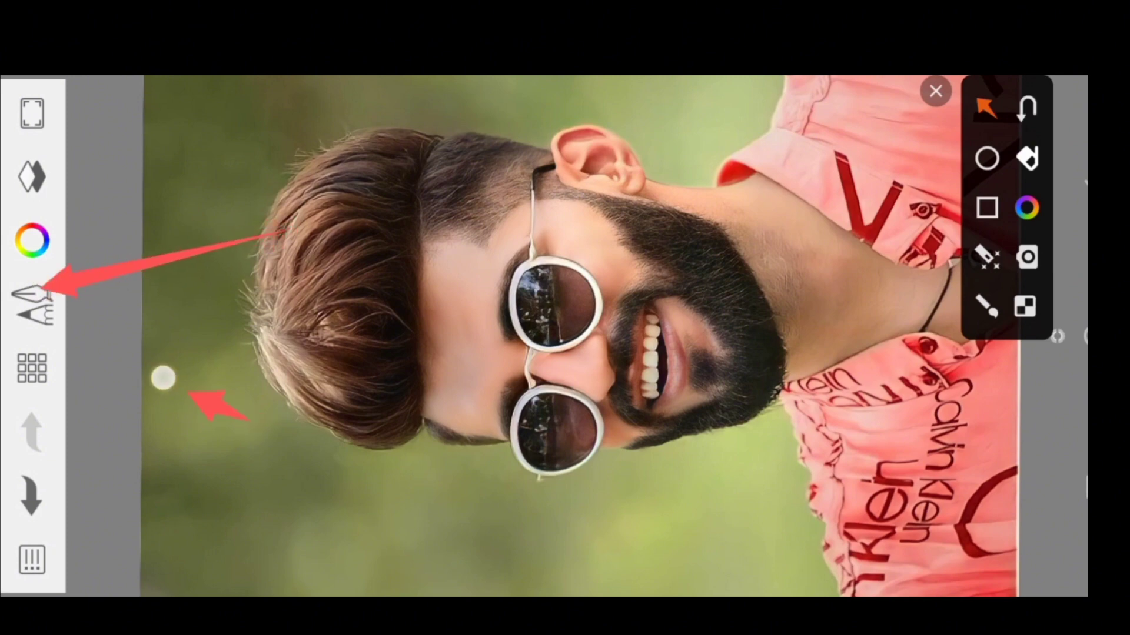
{"action": "left_click", "coordinate": [935, 91]}
{"action": "left_click", "coordinate": [32, 304]}
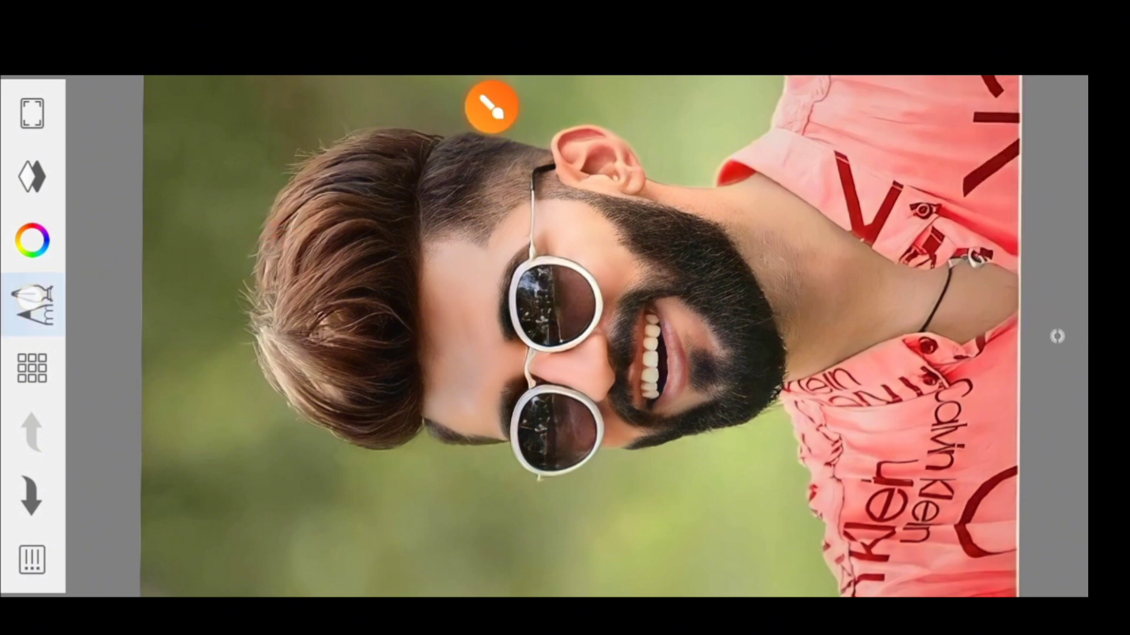
{"action": "left_click", "coordinate": [488, 110]}
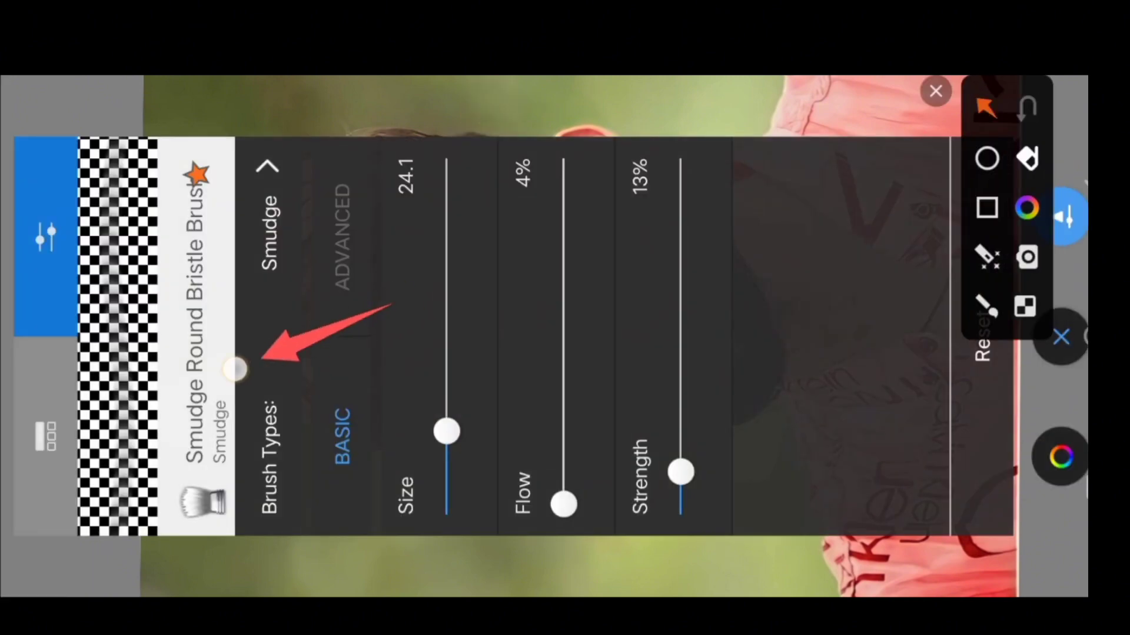
{"action": "left_click", "coordinate": [935, 91]}
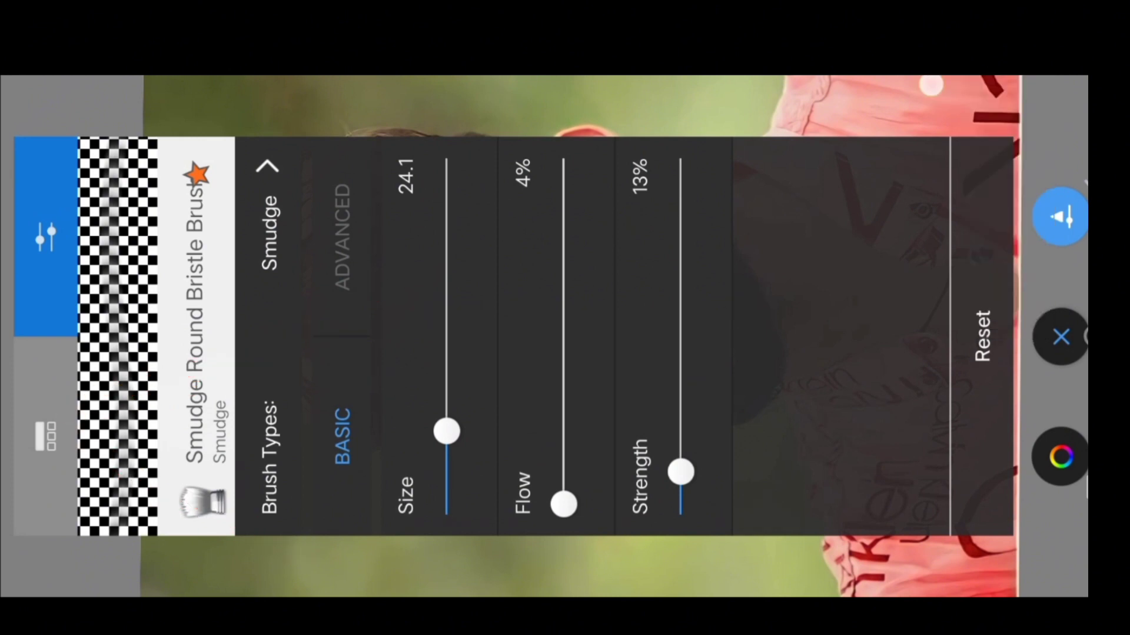
{"action": "left_click", "coordinate": [46, 435]}
{"action": "scroll", "coordinate": [624, 335], "scroll_direction": "up", "scroll_amount": 5}
{"action": "scroll", "coordinate": [624, 335], "scroll_direction": "up", "scroll_amount": 5}
{"action": "scroll", "coordinate": [893, 246], "scroll_direction": "up", "scroll_amount": 10}
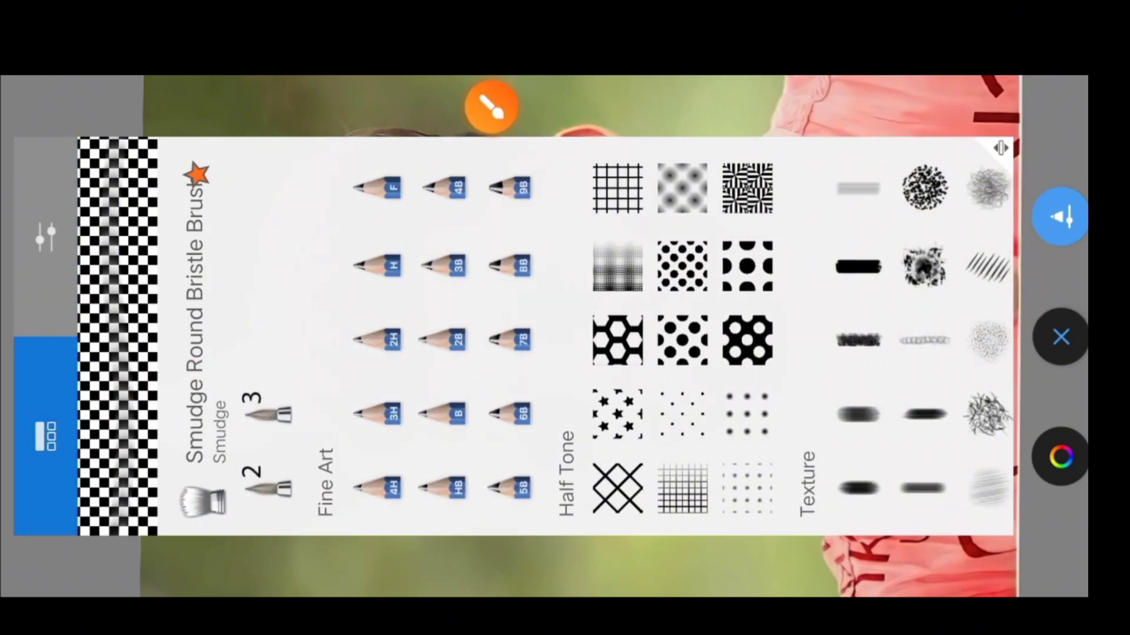
{"action": "left_click", "coordinate": [491, 106]}
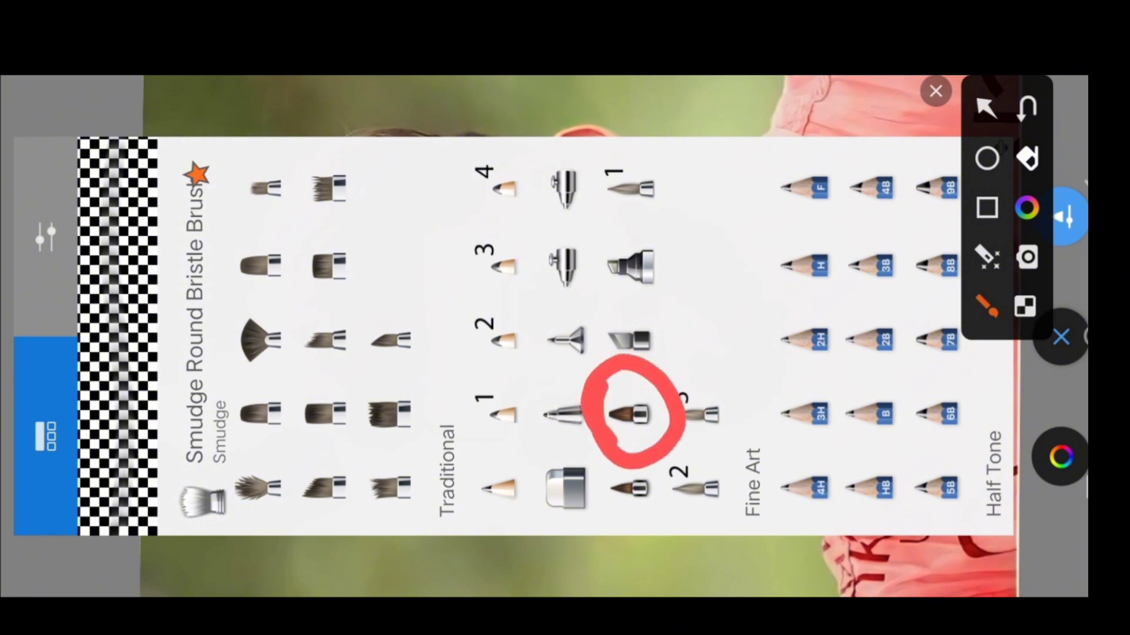
{"action": "left_click", "coordinate": [935, 91]}
{"action": "left_click", "coordinate": [628, 415]}
- Set PaintBrush 4's size to 8.6 at 100% opacity and close its properties
{"action": "left_click", "coordinate": [491, 106]}
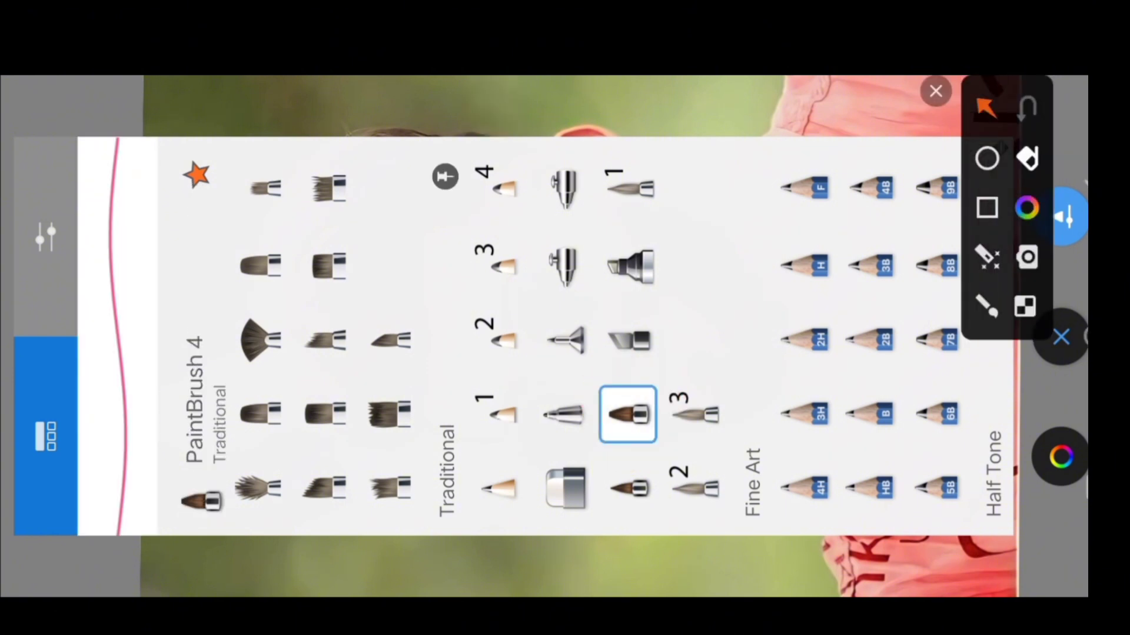
{"action": "left_click_drag", "start_coordinate": [484, 178], "coordinate": [59, 219]}
{"action": "left_click_drag", "start_coordinate": [240, 384], "coordinate": [59, 250]}
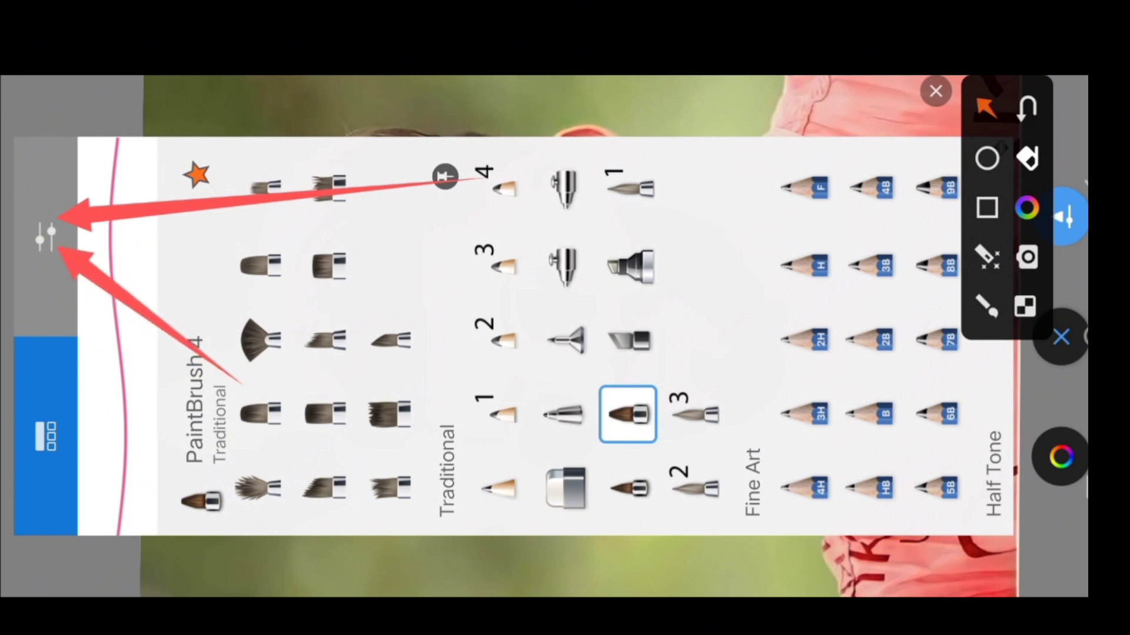
{"action": "left_click", "coordinate": [935, 92]}
{"action": "left_click", "coordinate": [45, 235]}
{"action": "mouse_move", "coordinate": [446, 497]}
{"action": "left_mouse_down"}
{"action": "mouse_move", "coordinate": [480, 454]}
{"action": "mouse_move", "coordinate": [491, 485]}
{"action": "left_mouse_up"}
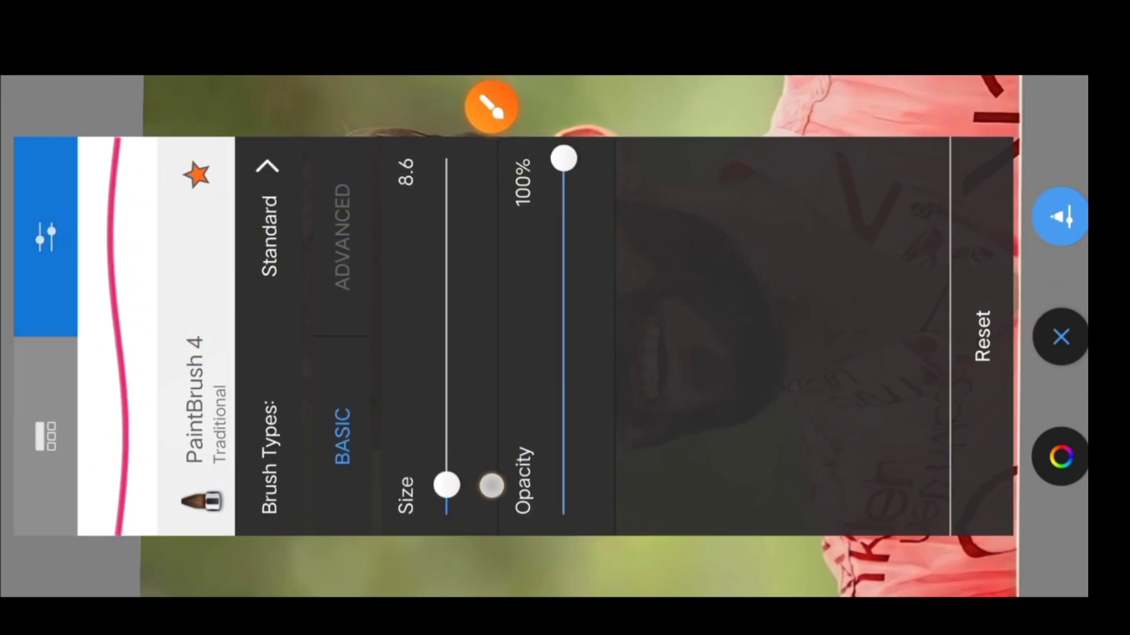
{"action": "left_click", "coordinate": [492, 106]}
{"action": "left_click_drag", "start_coordinate": [826, 440], "coordinate": [1046, 370]}
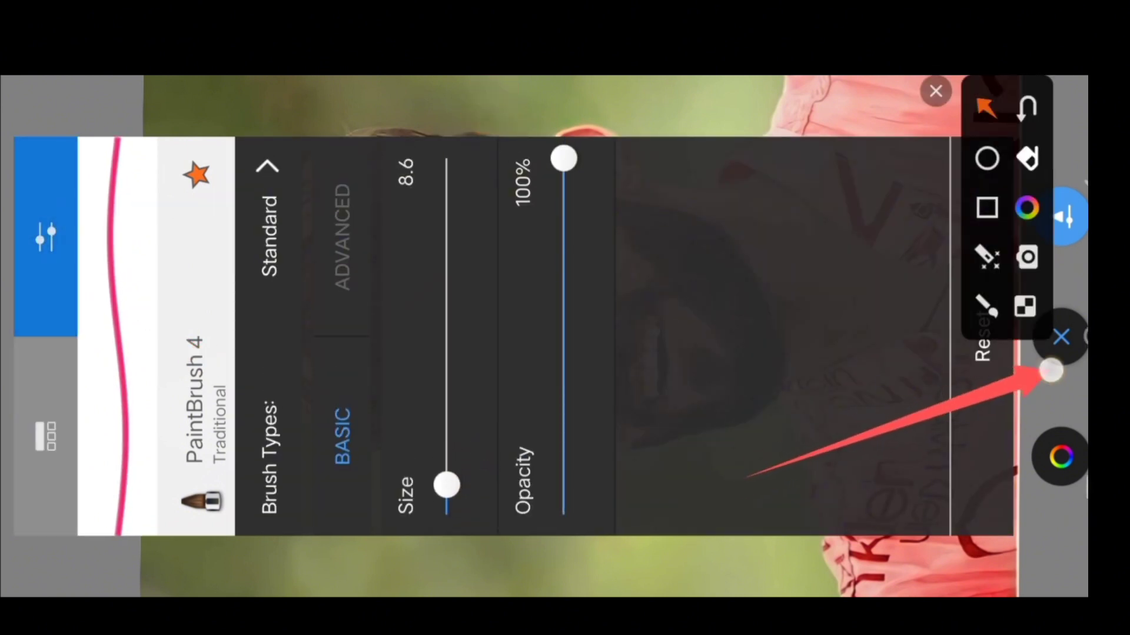
{"action": "left_click", "coordinate": [936, 91]}
{"action": "left_click", "coordinate": [1060, 337]}
{"action": "left_click", "coordinate": [492, 106]}
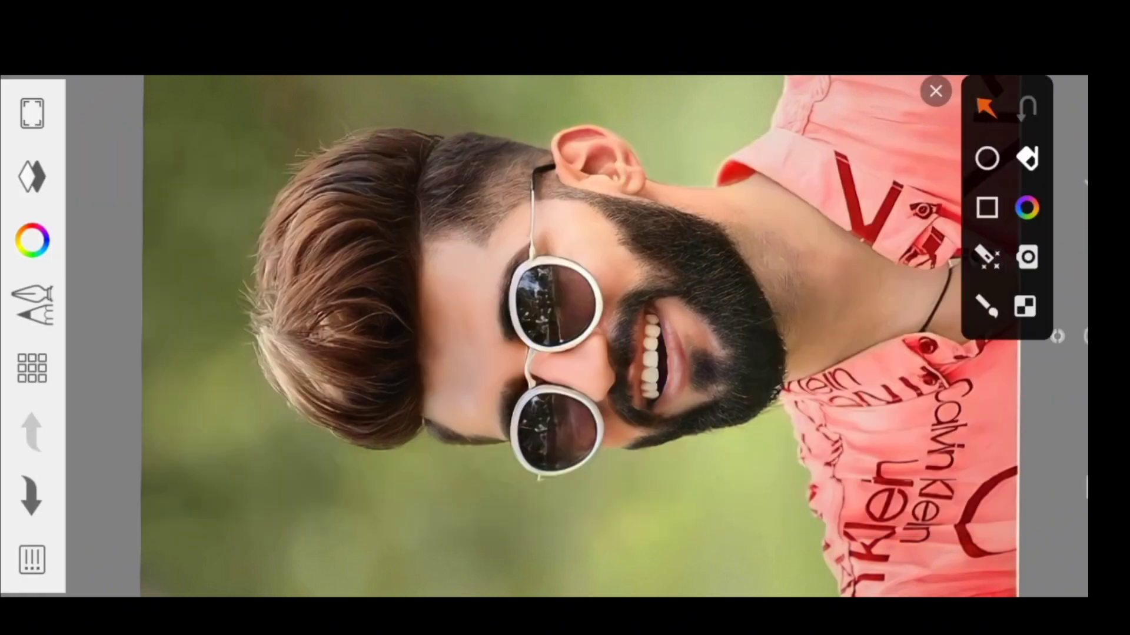
- Show the layers and add a new empty layer above the portrait photo
{"action": "left_click_drag", "start_coordinate": [331, 128], "coordinate": [51, 158]}
{"action": "left_click_drag", "start_coordinate": [247, 340], "coordinate": [45, 182]}
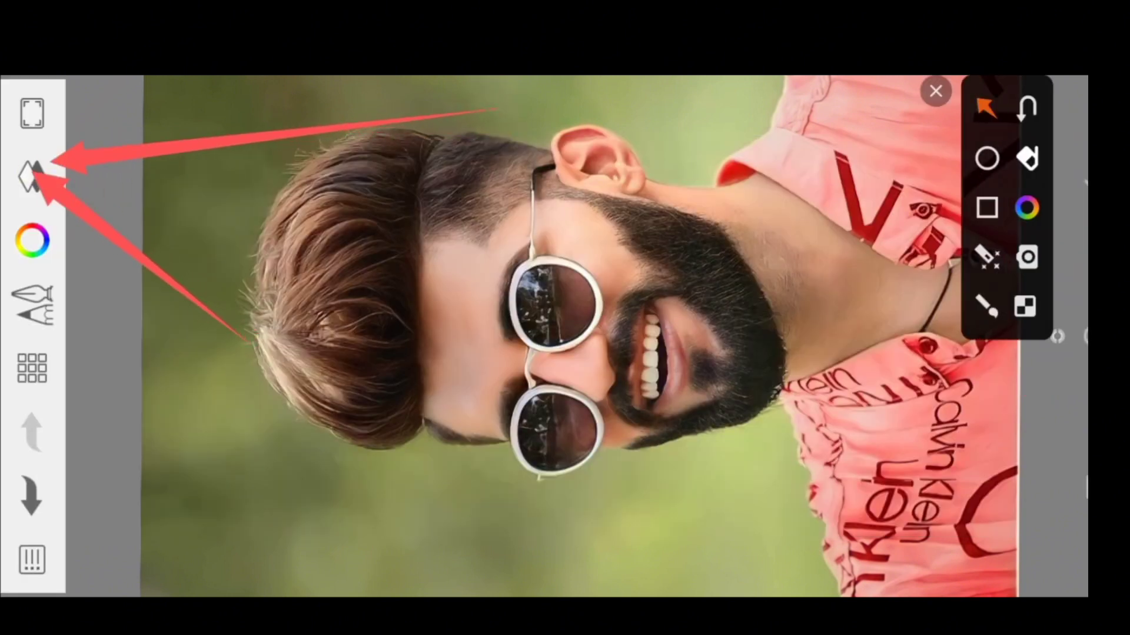
{"action": "left_click", "coordinate": [935, 91]}
{"action": "left_click", "coordinate": [33, 177]}
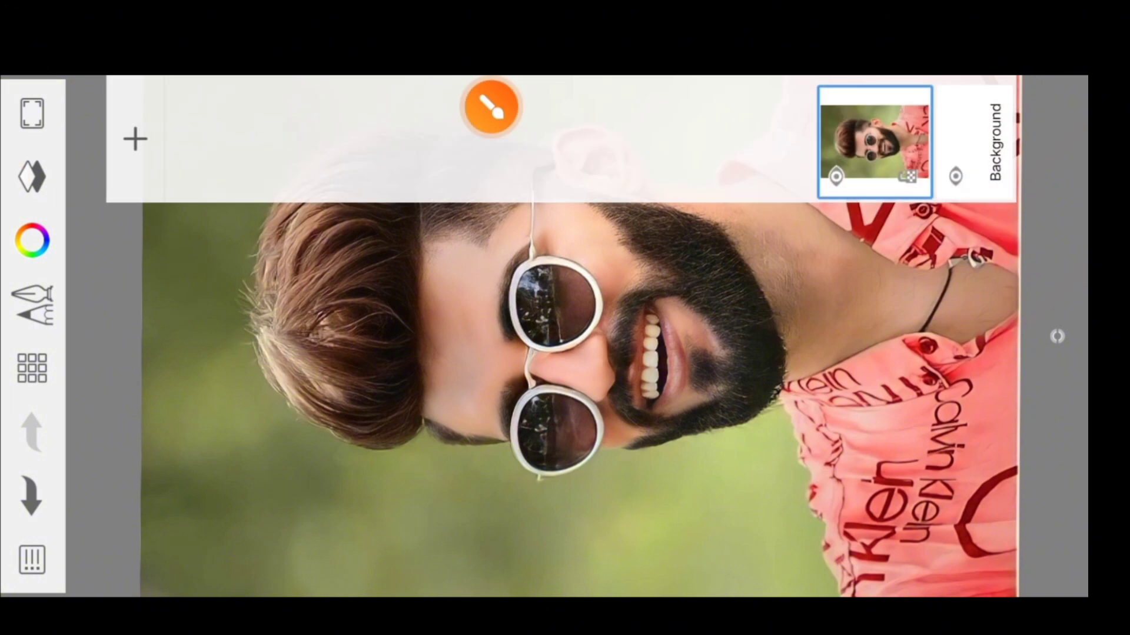
{"action": "left_click", "coordinate": [491, 106]}
{"action": "mouse_move", "coordinate": [109, 194]}
{"action": "left_mouse_down"}
{"action": "mouse_move", "coordinate": [184, 152]}
{"action": "mouse_move", "coordinate": [118, 201]}
{"action": "left_mouse_up"}
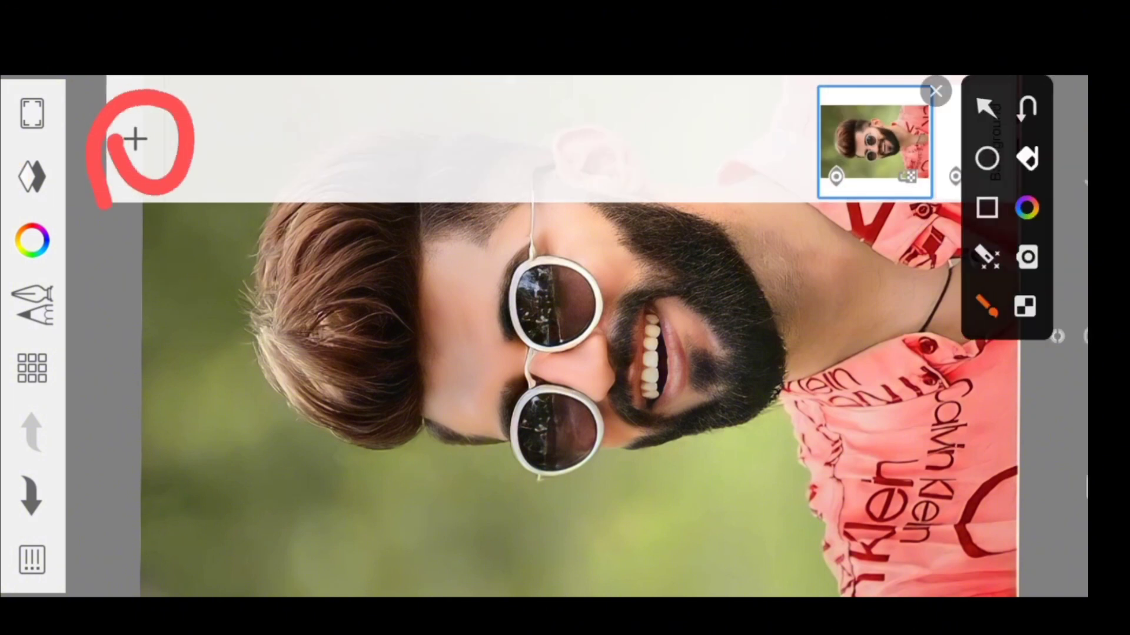
{"action": "left_click", "coordinate": [935, 91]}
{"action": "left_click", "coordinate": [135, 139]}
{"action": "left_click", "coordinate": [491, 106]}
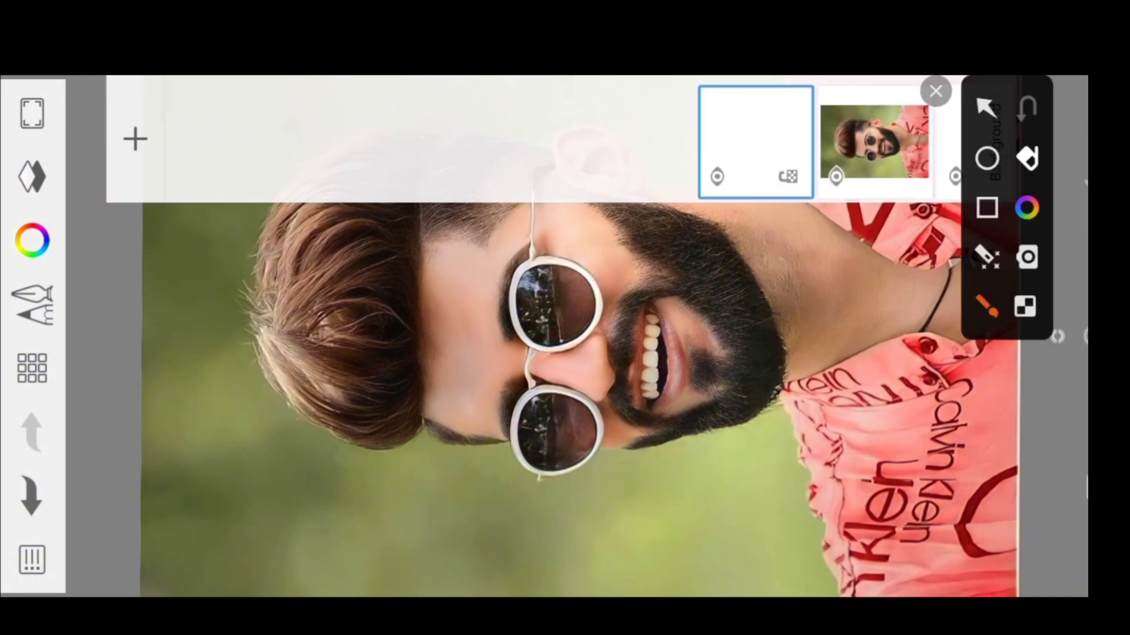
- Bring up Layer1's options and its blend mode list
{"action": "mouse_move", "coordinate": [706, 103]}
{"action": "left_mouse_down"}
{"action": "mouse_move", "coordinate": [791, 234]}
{"action": "mouse_move", "coordinate": [676, 127]}
{"action": "left_mouse_up"}
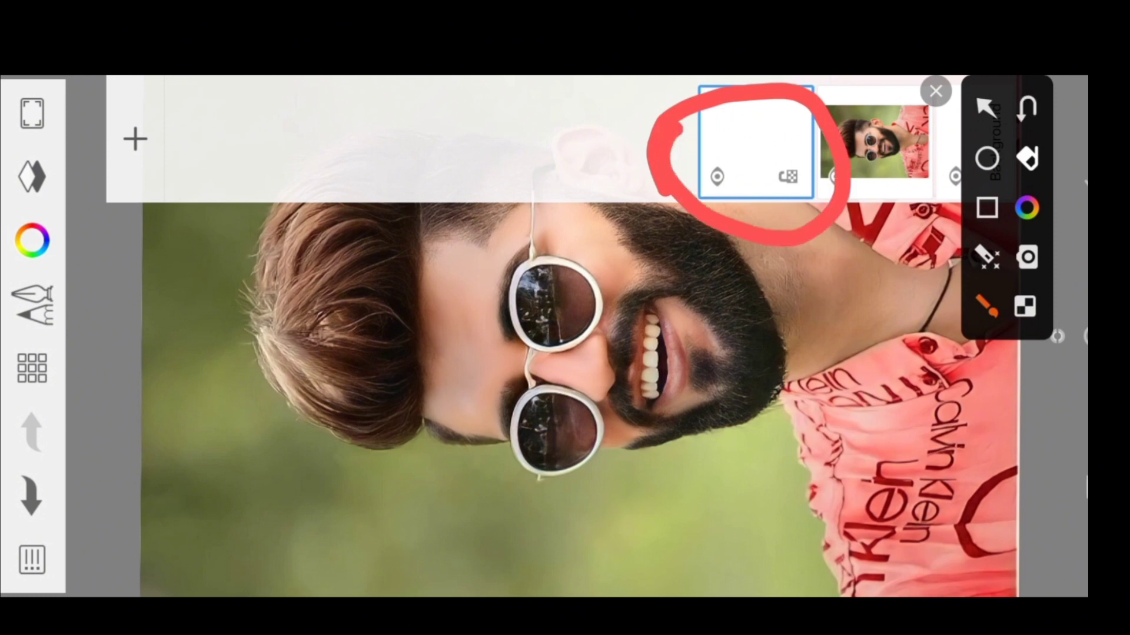
{"action": "left_click", "coordinate": [936, 91]}
{"action": "left_click", "coordinate": [755, 142]}
{"action": "left_click", "coordinate": [492, 106]}
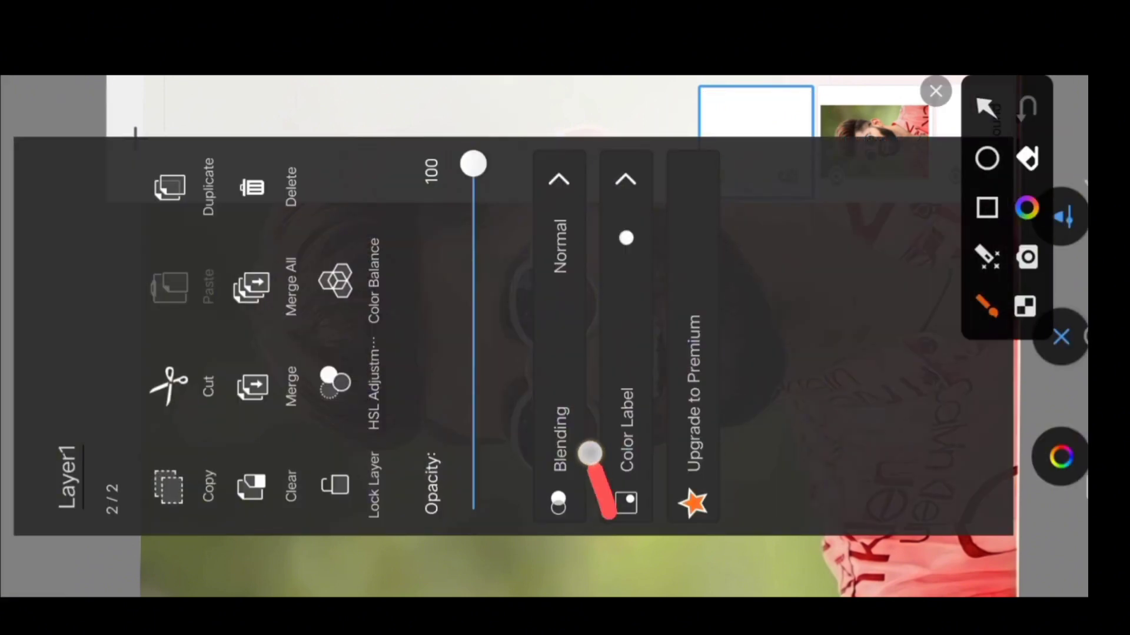
{"action": "left_click", "coordinate": [936, 91]}
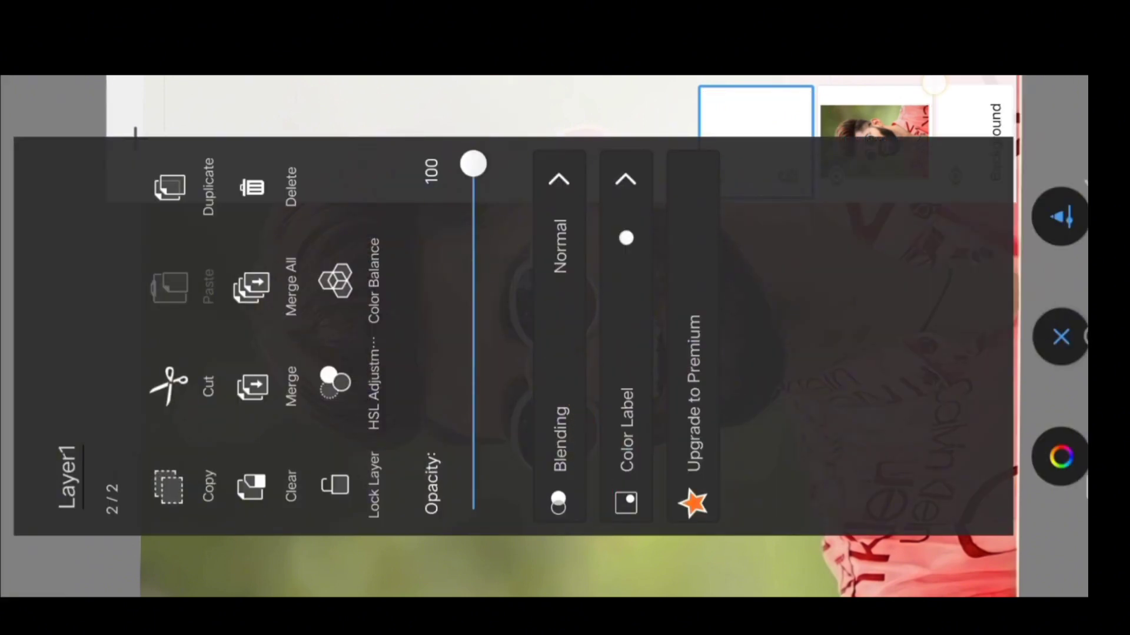
{"action": "left_click", "coordinate": [487, 106]}
{"action": "left_click_drag", "start_coordinate": [489, 315], "coordinate": [518, 505]}
{"action": "left_click_drag", "start_coordinate": [490, 254], "coordinate": [503, 386]}
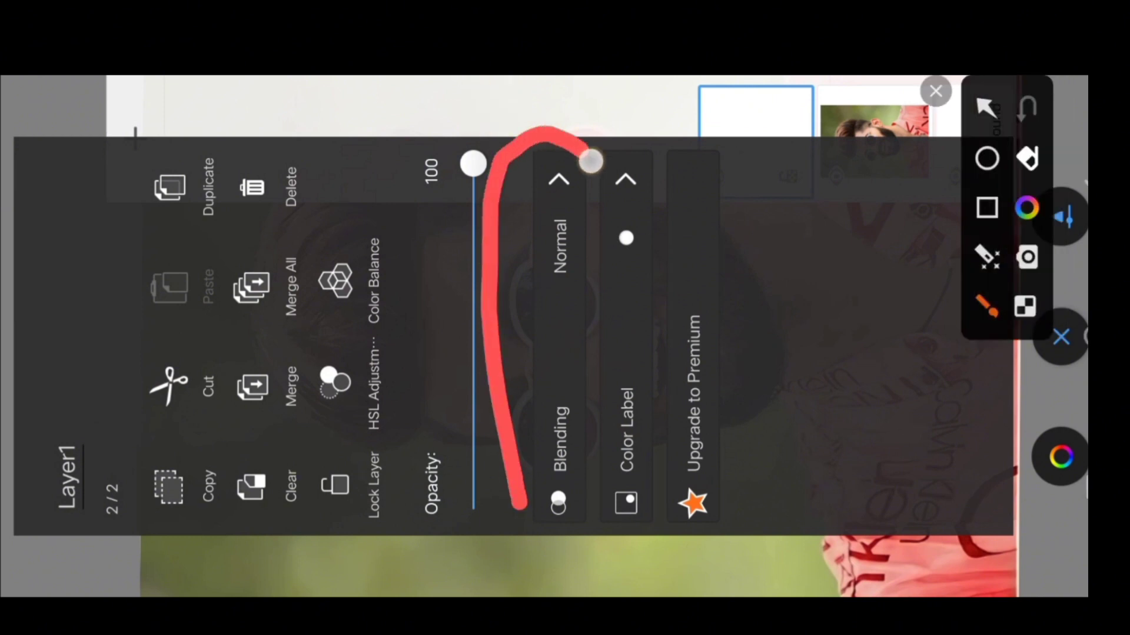
{"action": "left_click", "coordinate": [936, 92]}
{"action": "left_click", "coordinate": [557, 299]}
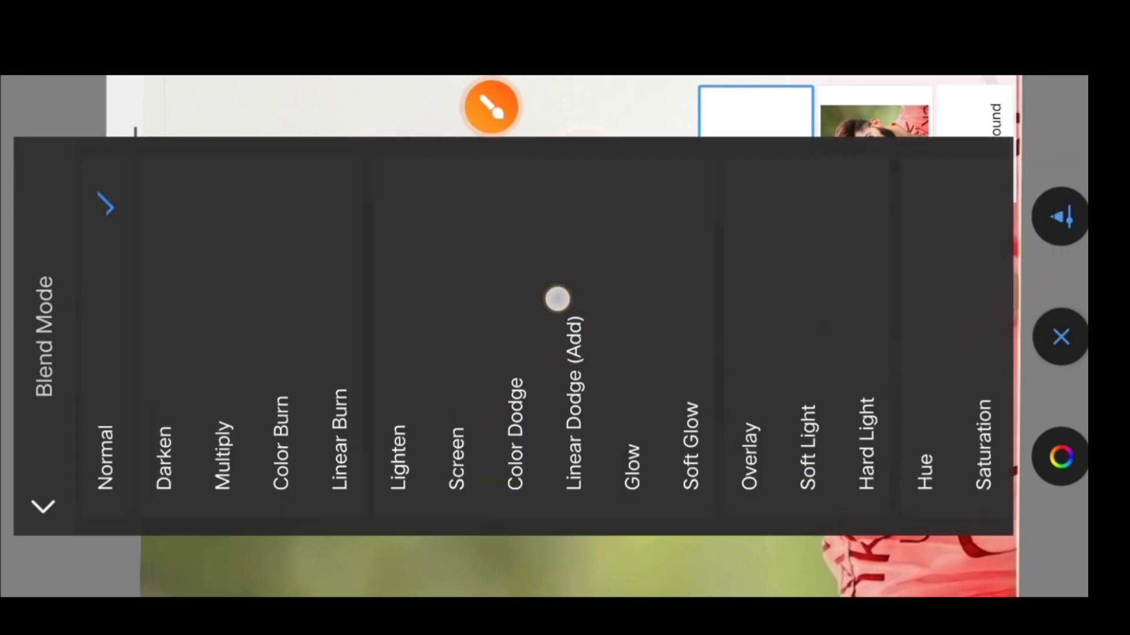
{"action": "left_click", "coordinate": [492, 106]}
- Set Layer1's blend mode to Soft Light and close the blending choices
{"action": "left_click_drag", "start_coordinate": [801, 538], "coordinate": [793, 517]}
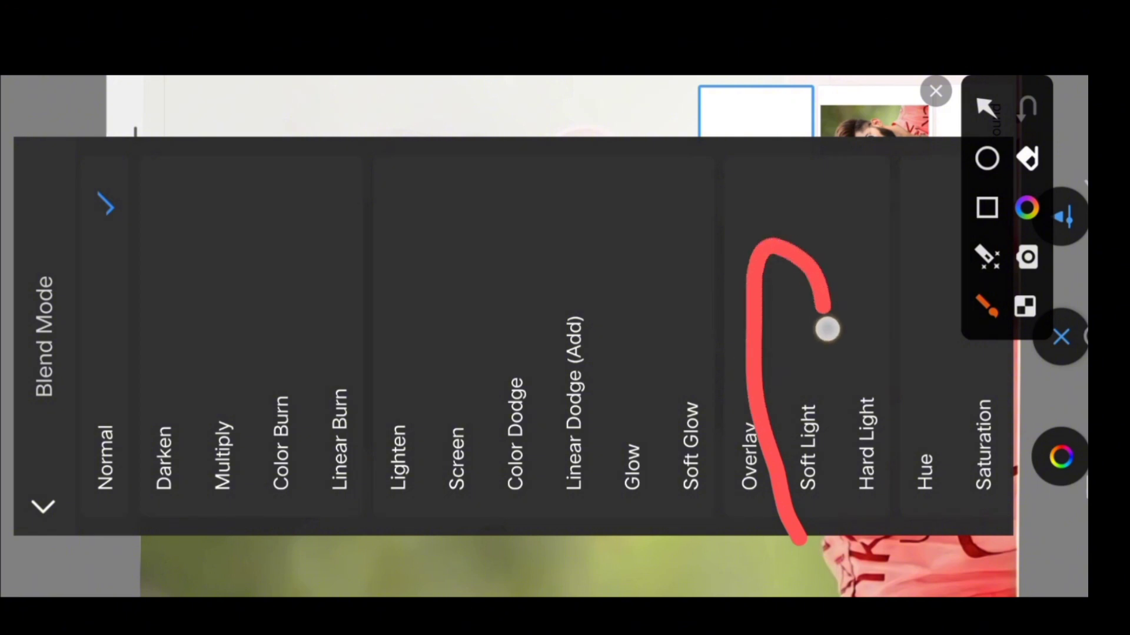
{"action": "left_click", "coordinate": [936, 92]}
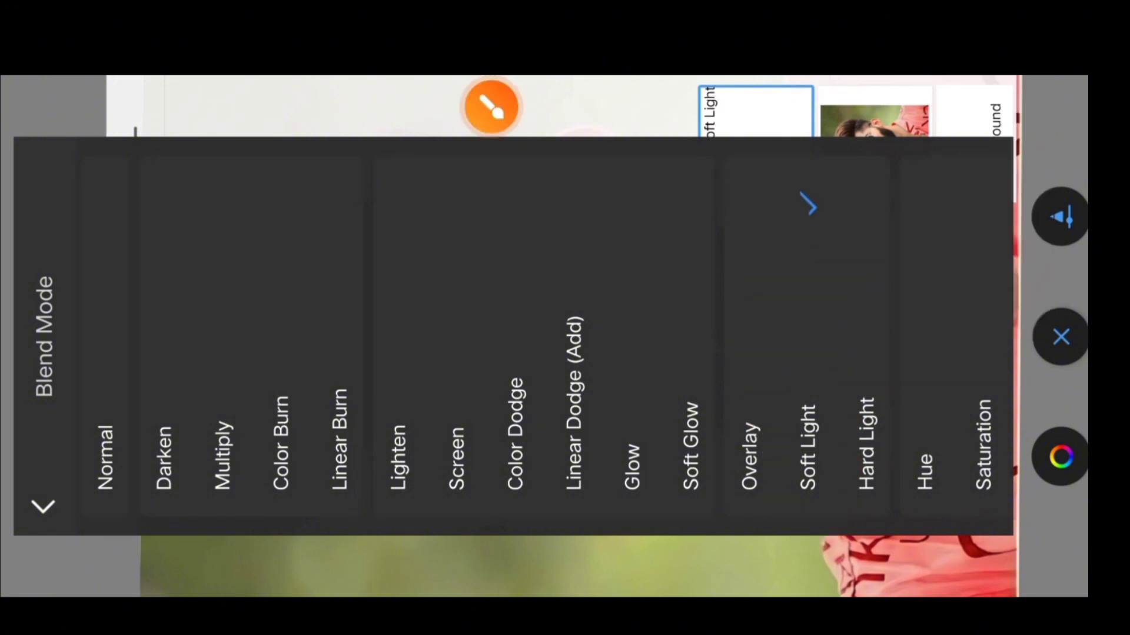
{"action": "left_click", "coordinate": [491, 106]}
{"action": "left_click_drag", "start_coordinate": [811, 509], "coordinate": [1052, 364]}
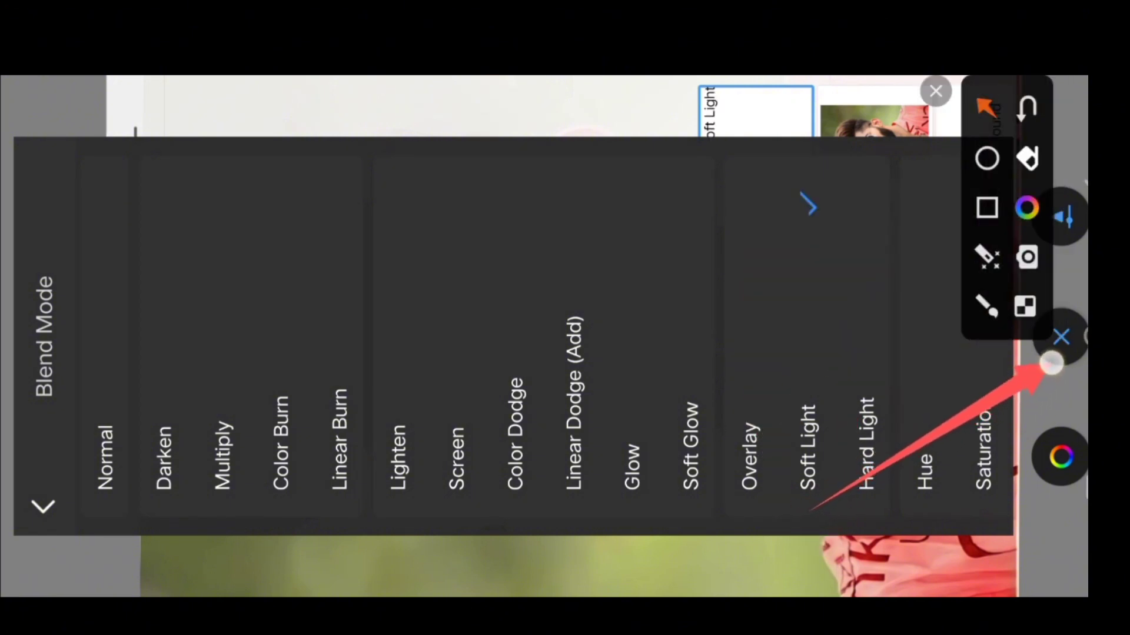
{"action": "left_click", "coordinate": [936, 91]}
{"action": "left_click", "coordinate": [43, 507]}
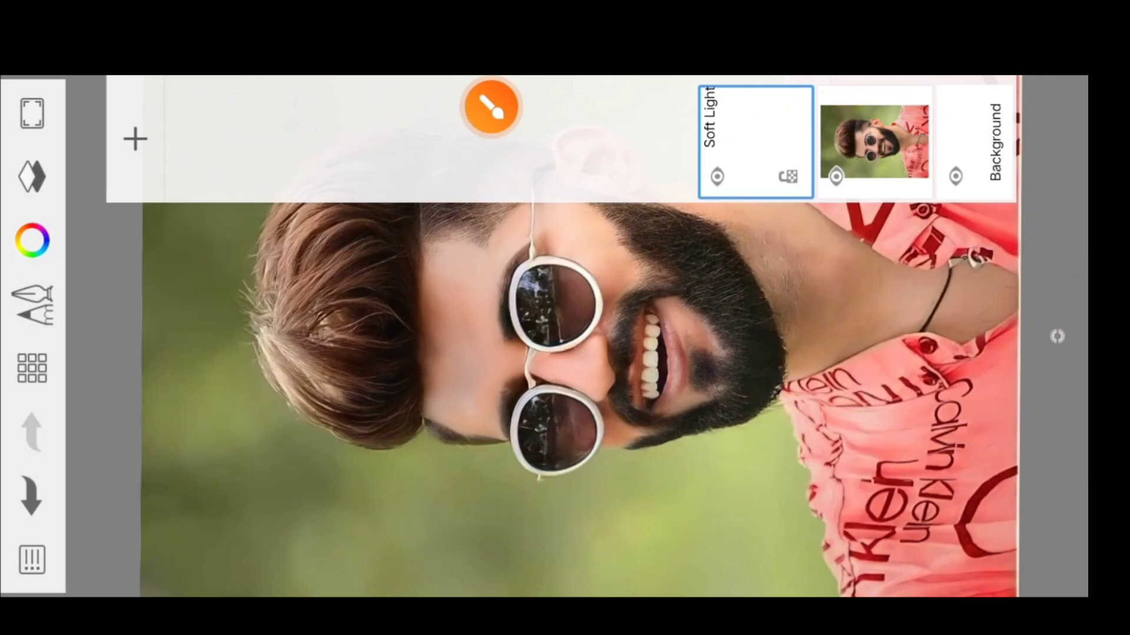
{"action": "scroll", "coordinate": [663, 323], "scroll_direction": "up", "scroll_amount": 3}
- Zoom into the mouth and paint red over the upper lip and its edges
{"action": "scroll", "coordinate": [664, 323], "scroll_direction": "up", "scroll_amount": 3}
{"action": "scroll", "coordinate": [700, 309], "scroll_direction": "up", "scroll_amount": 5}
{"action": "mouse_move", "coordinate": [727, 424]}
{"action": "left_mouse_down"}
{"action": "mouse_move", "coordinate": [559, 189]}
{"action": "mouse_move", "coordinate": [550, 207]}
{"action": "mouse_move", "coordinate": [673, 292]}
{"action": "mouse_move", "coordinate": [495, 180]}
{"action": "mouse_move", "coordinate": [368, 306]}
{"action": "mouse_move", "coordinate": [431, 456]}
{"action": "mouse_move", "coordinate": [419, 434]}
{"action": "left_mouse_up"}
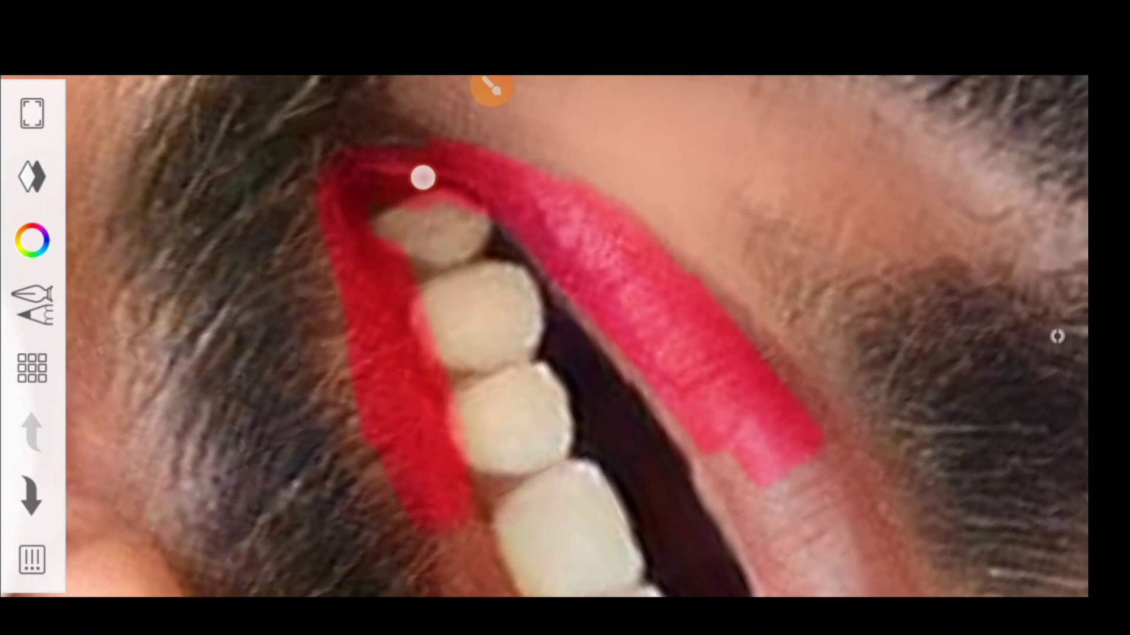
{"action": "mouse_move", "coordinate": [422, 177]}
{"action": "left_mouse_down"}
{"action": "mouse_move", "coordinate": [717, 306]}
{"action": "mouse_move", "coordinate": [613, 310]}
{"action": "mouse_move", "coordinate": [645, 451]}
{"action": "mouse_move", "coordinate": [424, 292]}
{"action": "mouse_move", "coordinate": [594, 482]}
{"action": "mouse_move", "coordinate": [686, 505]}
{"action": "left_mouse_up"}
{"action": "scroll", "coordinate": [589, 265], "scroll_direction": "up", "scroll_amount": 5}
{"action": "scroll", "coordinate": [568, 287], "scroll_direction": "up", "scroll_amount": 5}
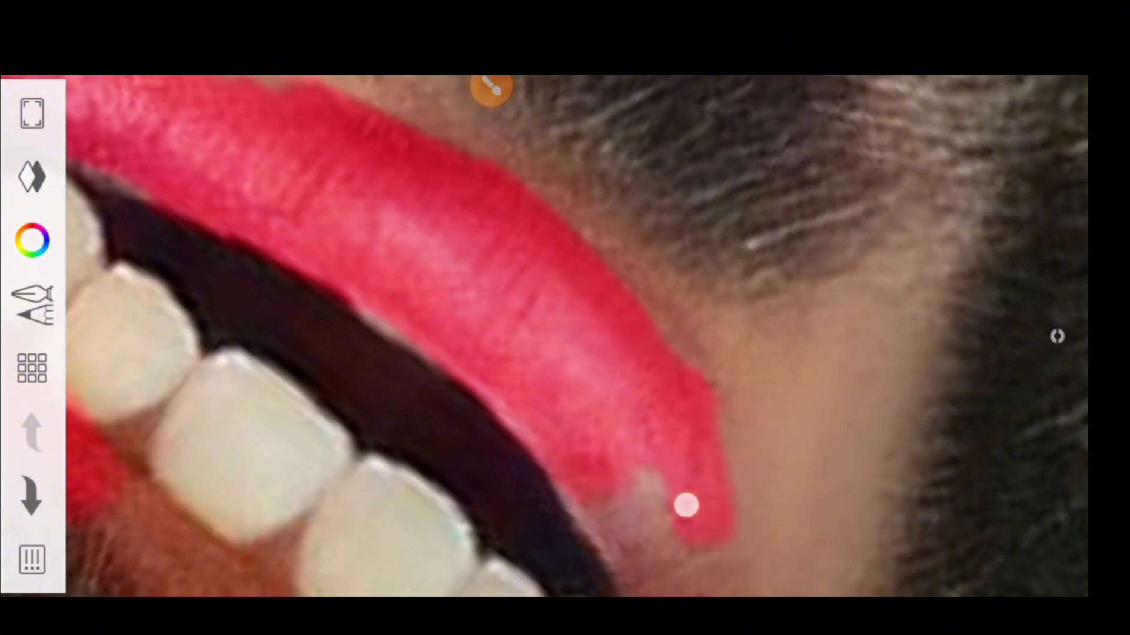
{"action": "scroll", "coordinate": [588, 295], "scroll_direction": "up", "scroll_amount": 3}
{"action": "left_click_drag", "start_coordinate": [645, 451], "coordinate": [555, 381]}
{"action": "scroll", "coordinate": [530, 294], "scroll_direction": "down", "scroll_amount": 2}
{"action": "left_click_drag", "start_coordinate": [467, 212], "coordinate": [703, 388]}
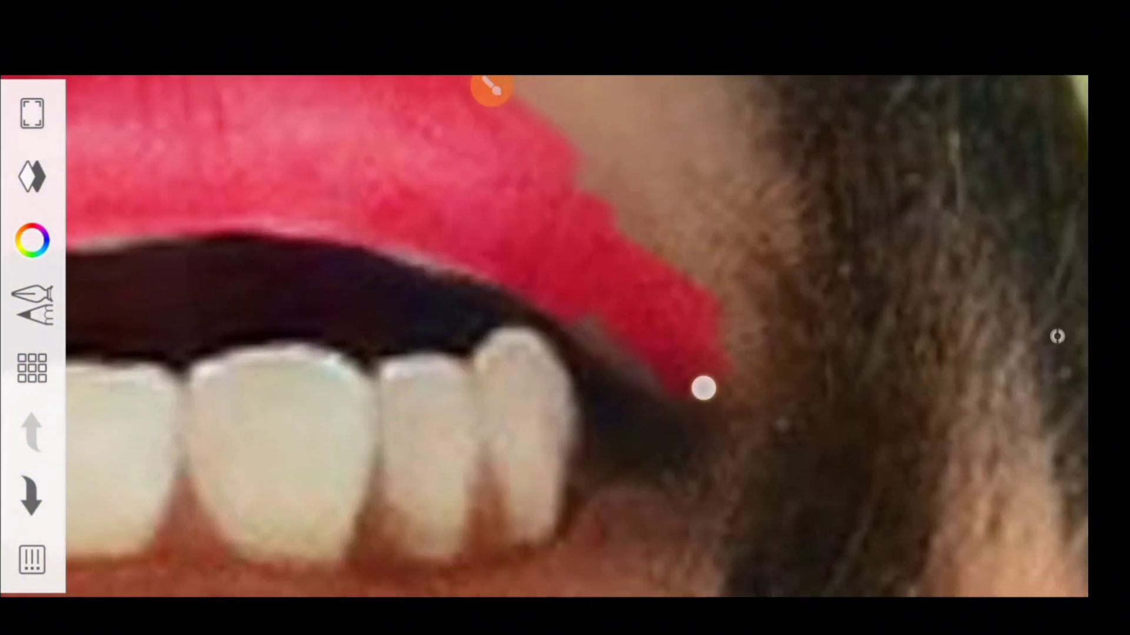
{"action": "scroll", "coordinate": [589, 294], "scroll_direction": "down", "scroll_amount": 2}
{"action": "scroll", "coordinate": [588, 294], "scroll_direction": "up", "scroll_amount": 3}
{"action": "mouse_move", "coordinate": [686, 484]}
{"action": "left_mouse_down"}
{"action": "mouse_move", "coordinate": [837, 426]}
{"action": "mouse_move", "coordinate": [914, 243]}
{"action": "left_mouse_up"}
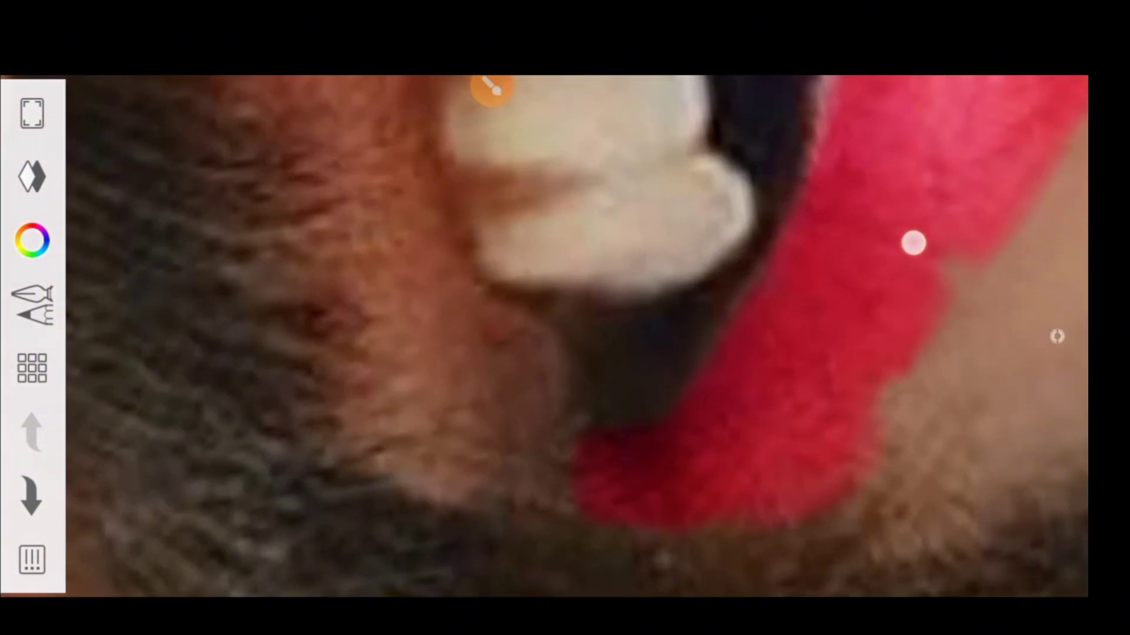
- Paint red along the lower lip, then zoom back out to the full portrait
{"action": "left_click_drag", "start_coordinate": [663, 451], "coordinate": [426, 383]}
{"action": "scroll", "coordinate": [765, 465], "scroll_direction": "down", "scroll_amount": 2}
{"action": "mouse_move", "coordinate": [559, 464]}
{"action": "left_mouse_down"}
{"action": "mouse_move", "coordinate": [410, 342]}
{"action": "mouse_move", "coordinate": [621, 416]}
{"action": "left_mouse_up"}
{"action": "scroll", "coordinate": [589, 353], "scroll_direction": "down", "scroll_amount": 1}
{"action": "scroll", "coordinate": [471, 235], "scroll_direction": "down", "scroll_amount": 2}
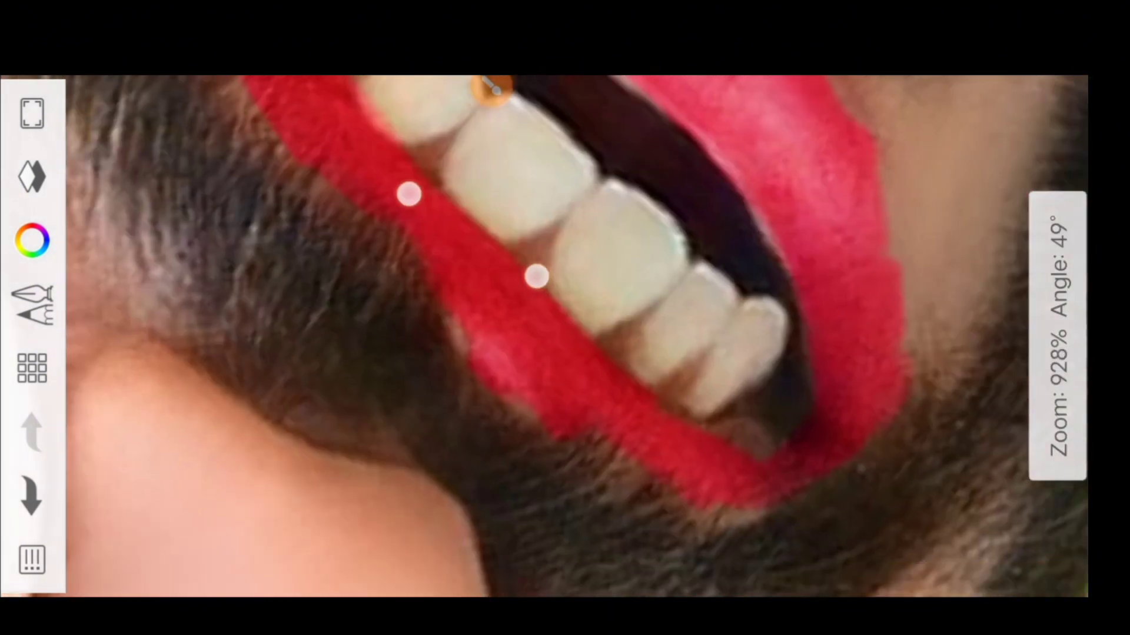
{"action": "scroll", "coordinate": [471, 235], "scroll_direction": "up", "scroll_amount": 2}
{"action": "scroll", "coordinate": [530, 264], "scroll_direction": "down", "scroll_amount": 1}
{"action": "scroll", "coordinate": [589, 353], "scroll_direction": "down", "scroll_amount": 5}
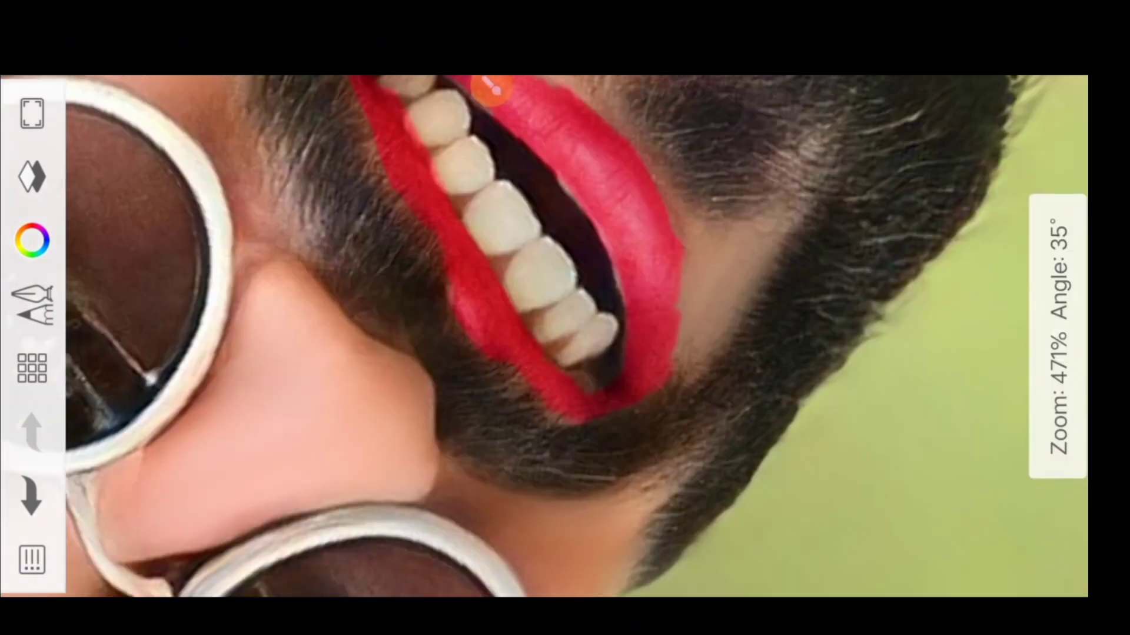
{"action": "scroll", "coordinate": [683, 306], "scroll_direction": "down", "scroll_amount": 5}
{"action": "scroll", "coordinate": [685, 277], "scroll_direction": "up", "scroll_amount": 2}
{"action": "scroll", "coordinate": [694, 312], "scroll_direction": "down", "scroll_amount": 4}
{"action": "scroll", "coordinate": [714, 327], "scroll_direction": "down", "scroll_amount": 1}
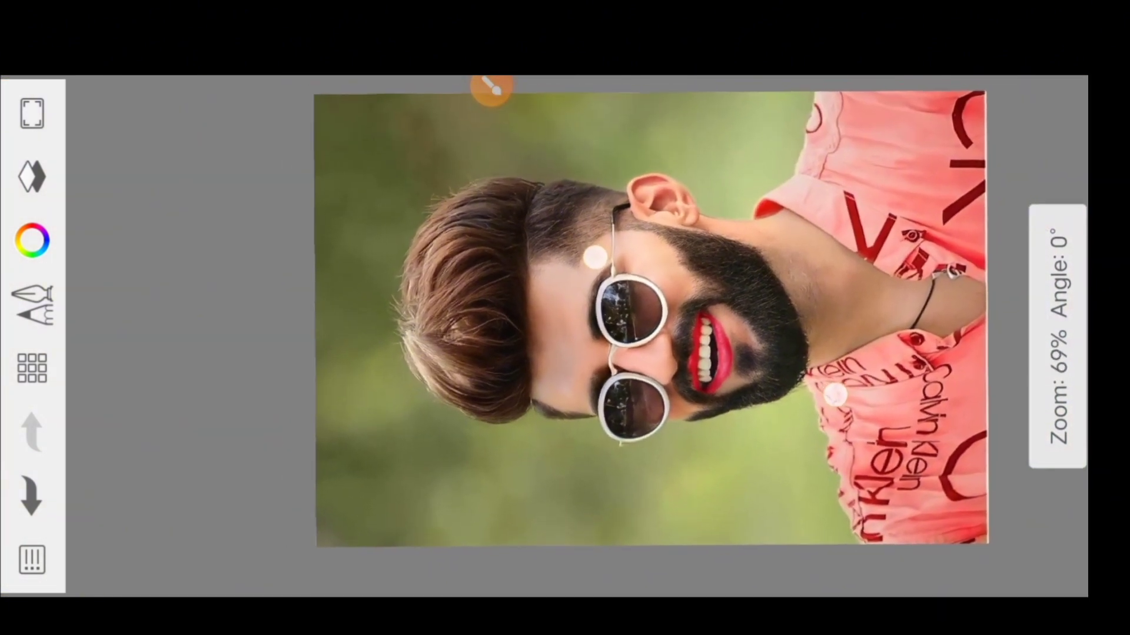
{"action": "scroll", "coordinate": [714, 326], "scroll_direction": "up", "scroll_amount": 1}
{"action": "scroll", "coordinate": [715, 326], "scroll_direction": "up", "scroll_amount": 2}
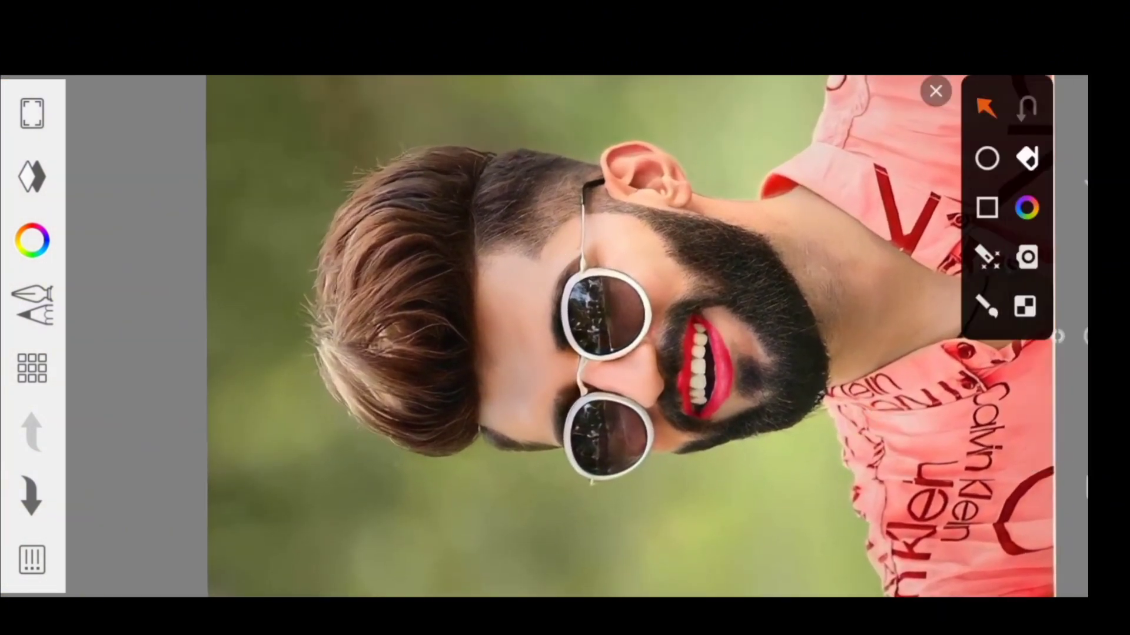
- Lower the Soft Light lip layer (Layer1) opacity to 25 and close its options
{"action": "left_click", "coordinate": [47, 172]}
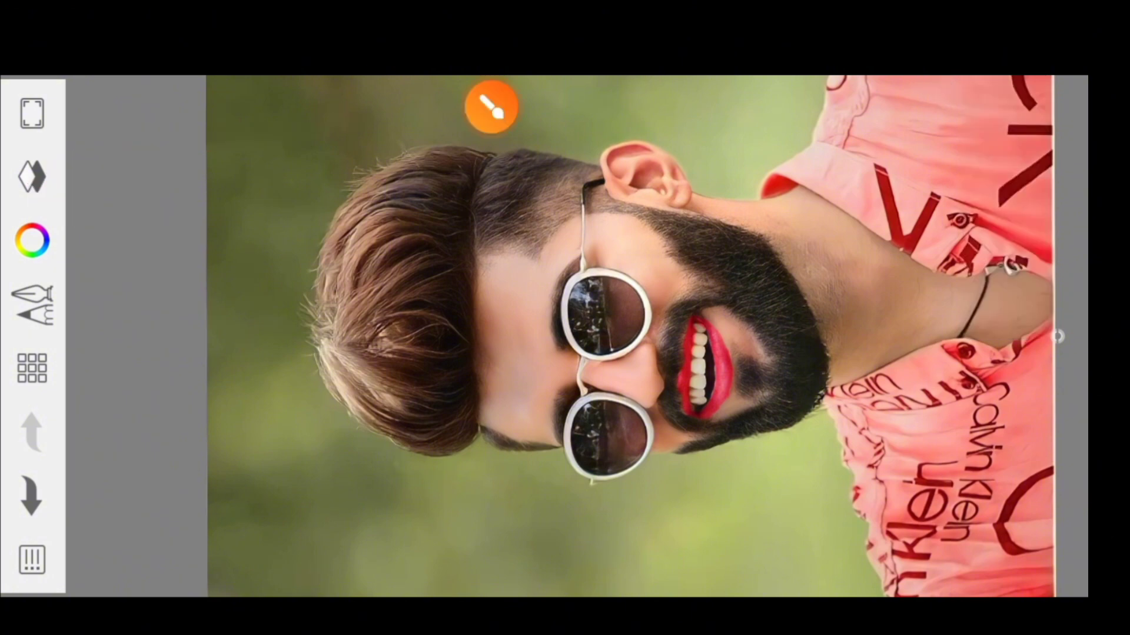
{"action": "left_click", "coordinate": [32, 175]}
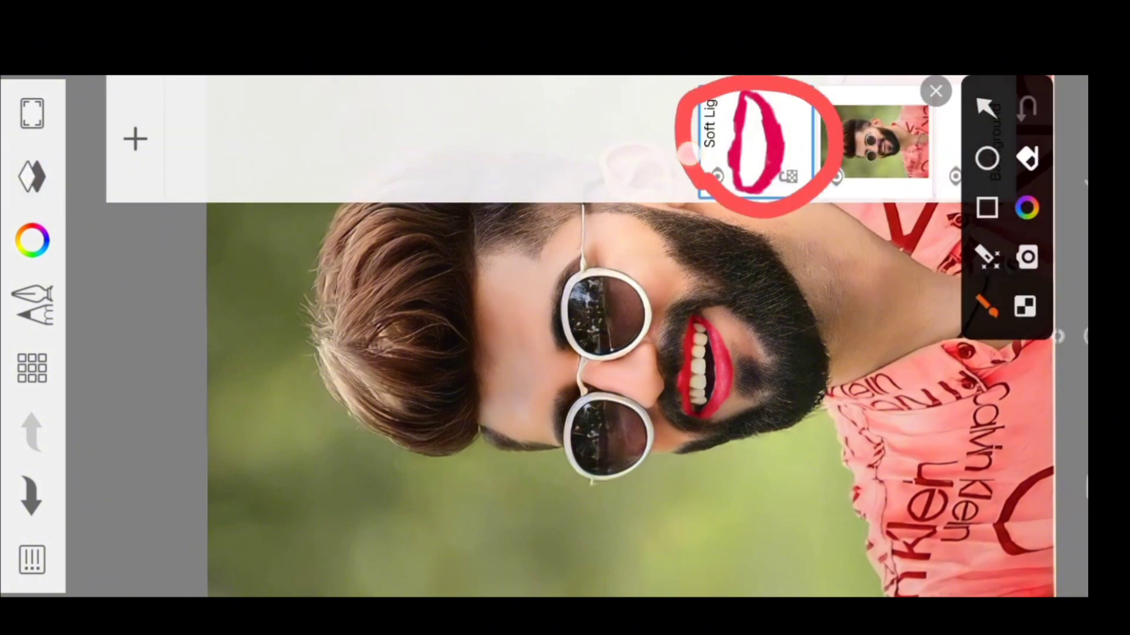
{"action": "left_click", "coordinate": [756, 141]}
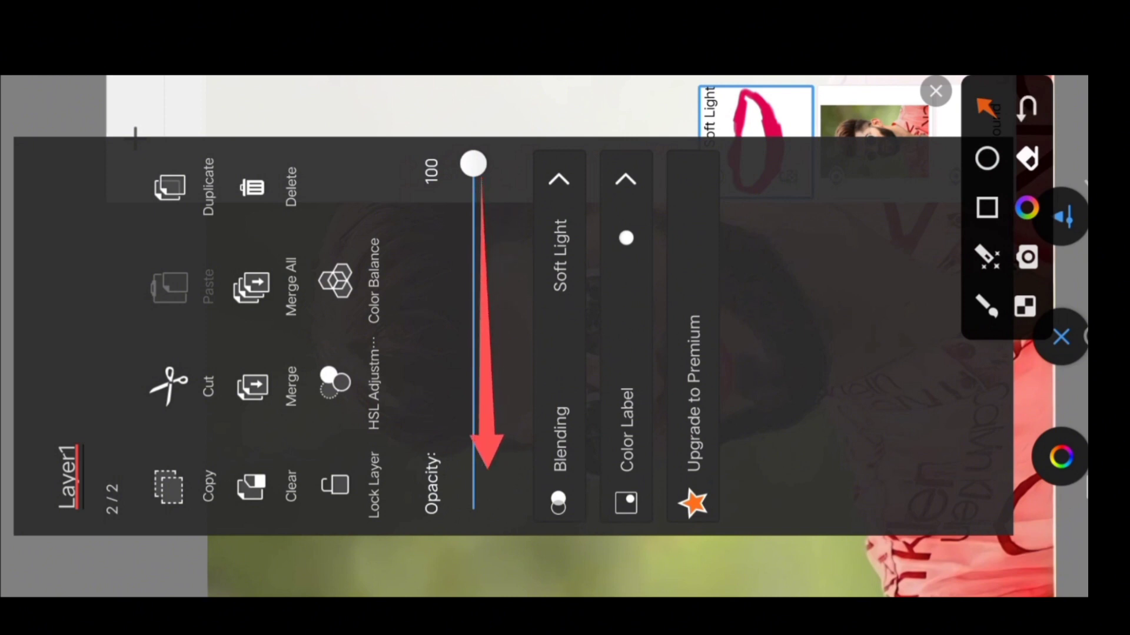
{"action": "left_click_drag", "start_coordinate": [473, 164], "coordinate": [473, 482]}
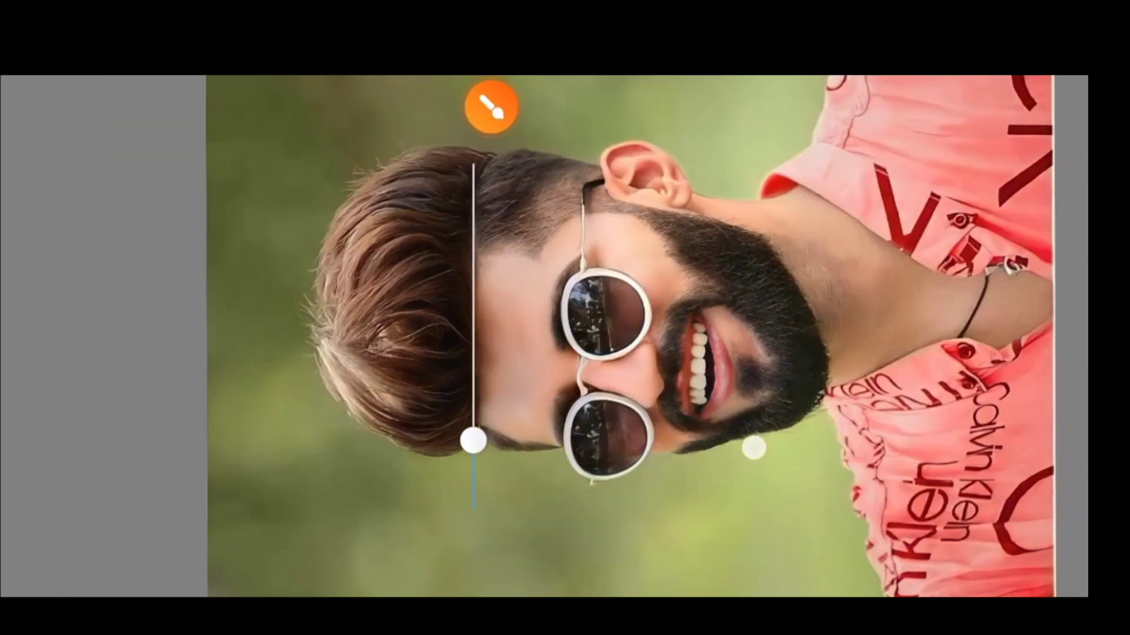
{"action": "left_click_drag", "start_coordinate": [766, 433], "coordinate": [766, 432]}
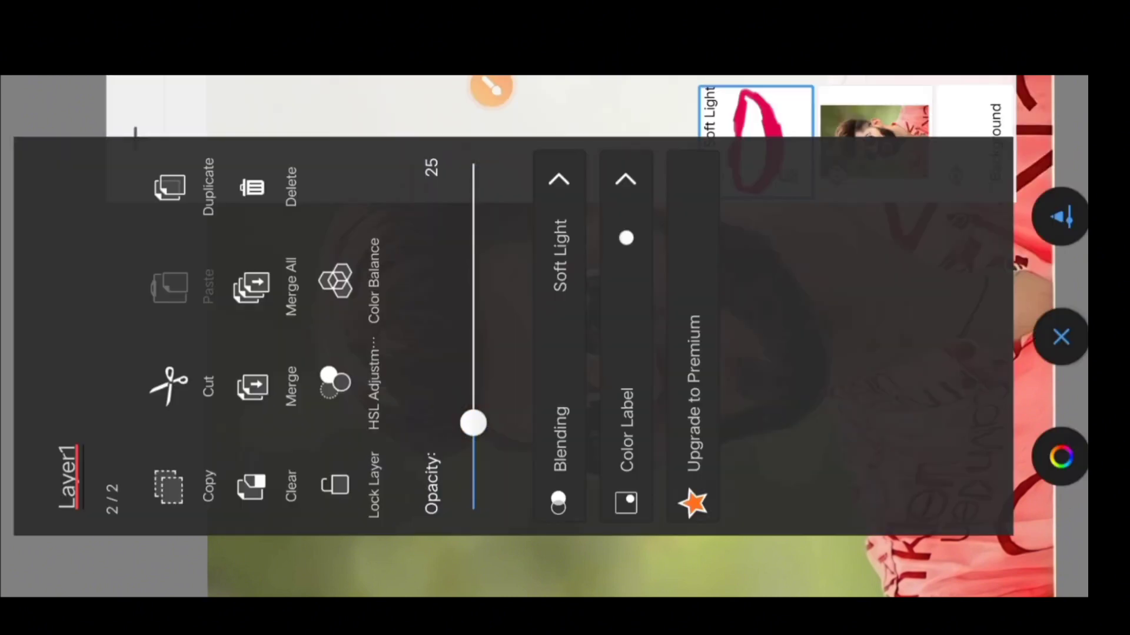
{"action": "left_click", "coordinate": [491, 87]}
{"action": "left_click", "coordinate": [953, 427]}
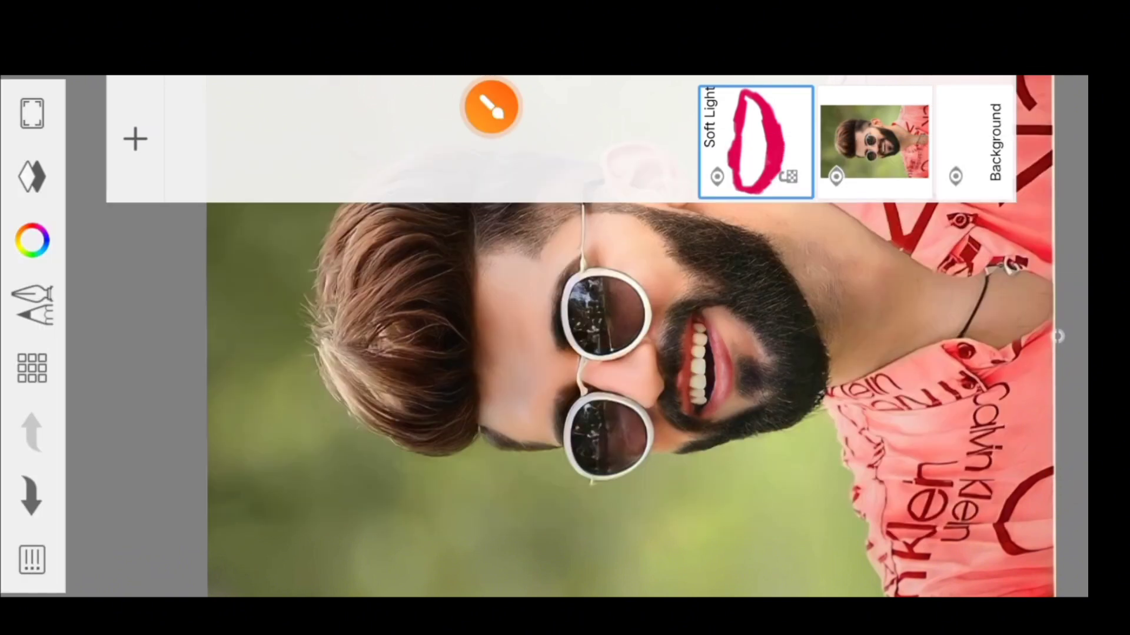
{"action": "left_click", "coordinate": [491, 106]}
{"action": "left_click_drag", "start_coordinate": [648, 222], "coordinate": [41, 541]}
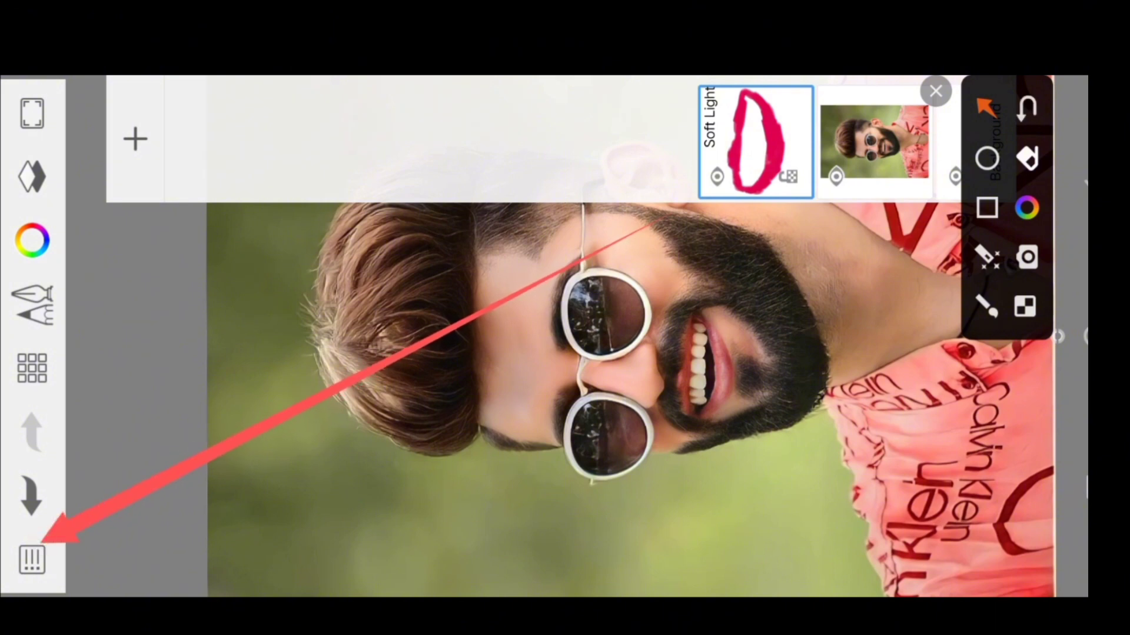
- Save the edited portrait using Save current sketch from the main menu
{"action": "left_click", "coordinate": [936, 91]}
{"action": "left_click", "coordinate": [32, 559]}
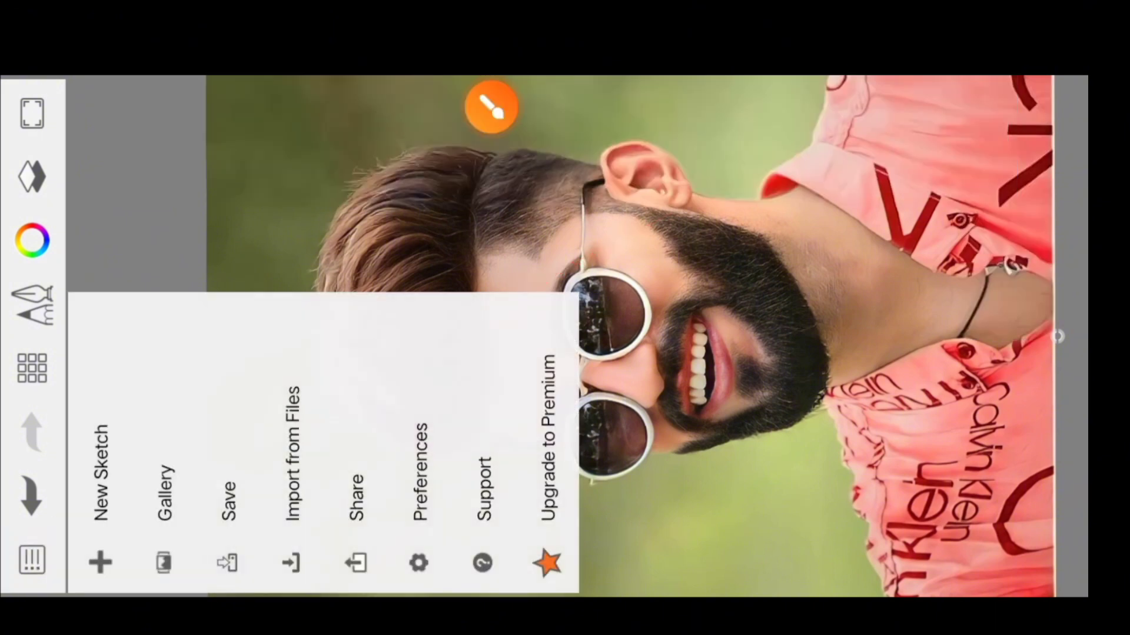
{"action": "left_click", "coordinate": [491, 106]}
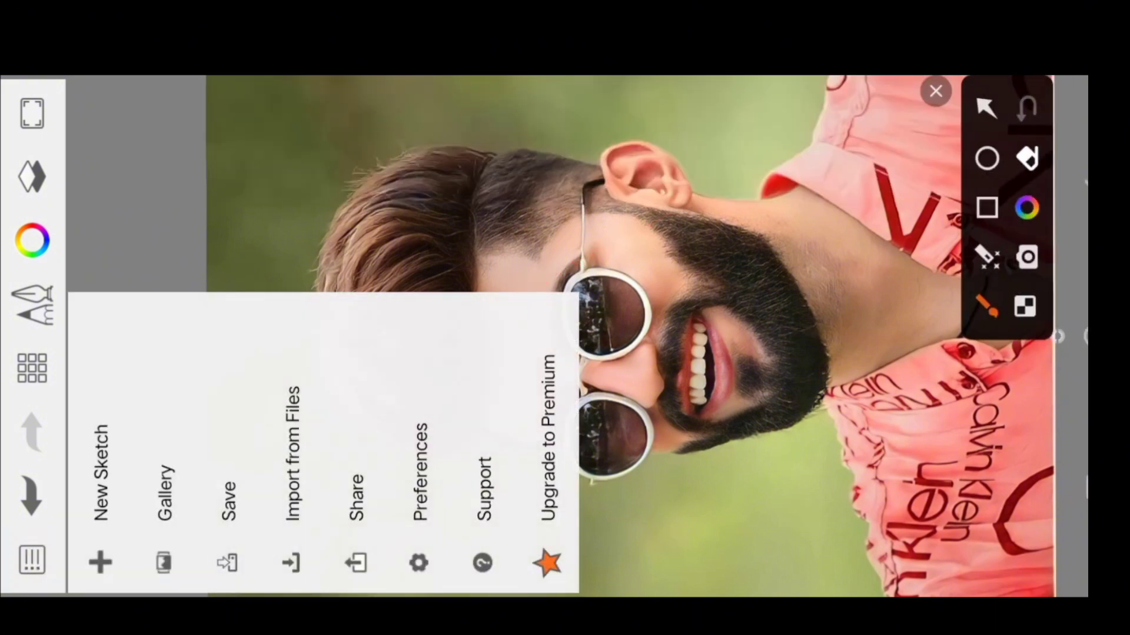
{"action": "mouse_move", "coordinate": [183, 554]}
{"action": "left_mouse_down"}
{"action": "mouse_move", "coordinate": [273, 550]}
{"action": "mouse_move", "coordinate": [170, 452]}
{"action": "left_mouse_up"}
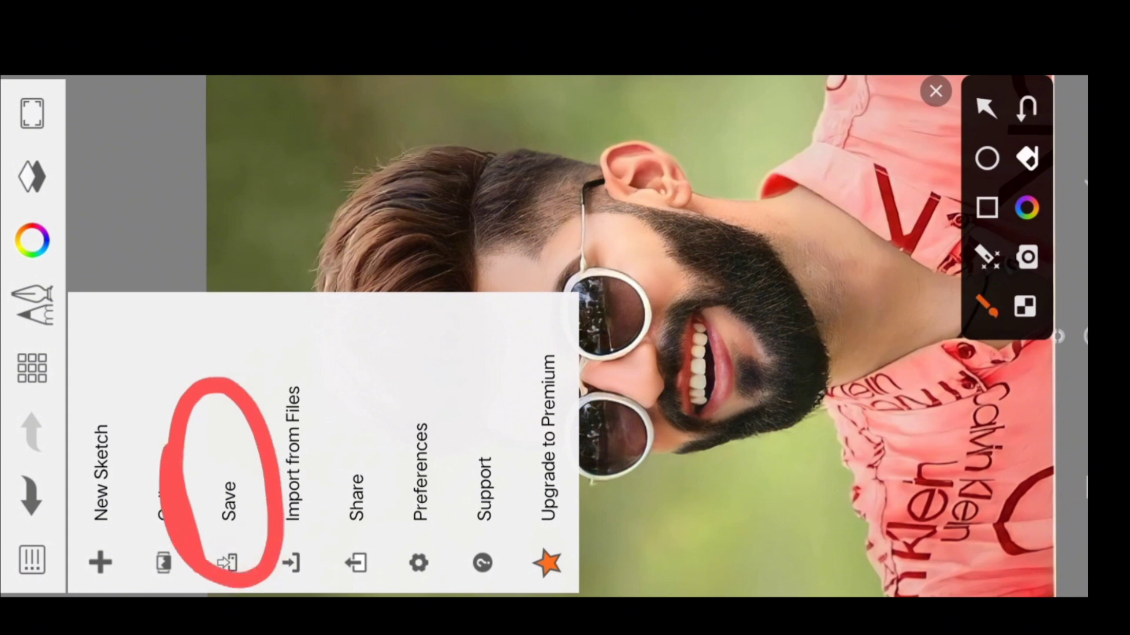
{"action": "left_click", "coordinate": [936, 91]}
{"action": "left_click", "coordinate": [217, 467]}
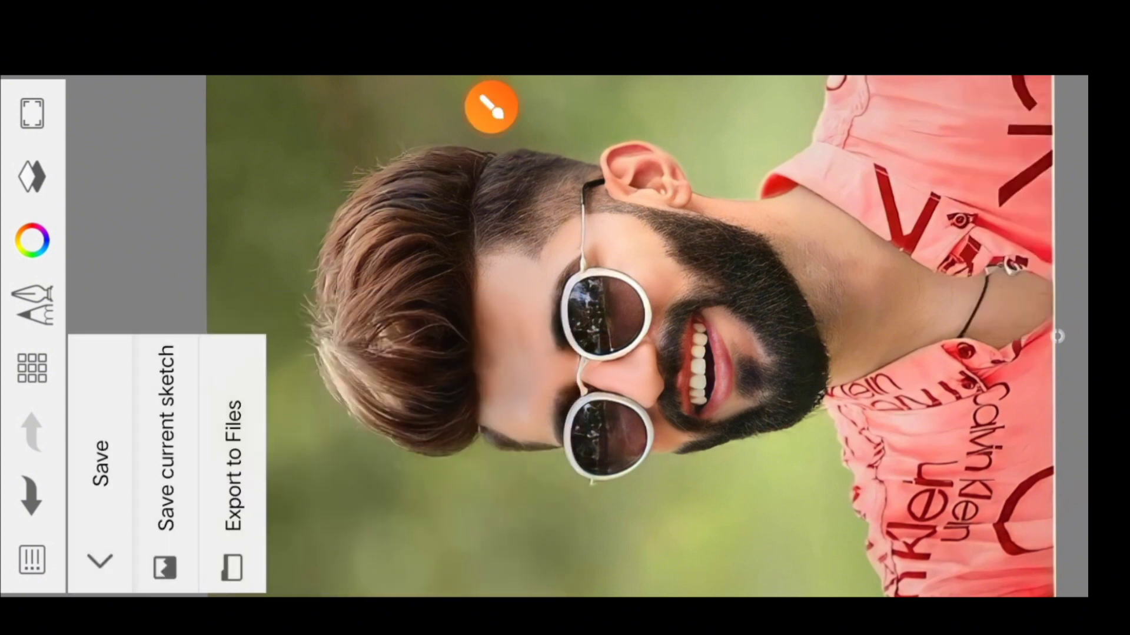
{"action": "left_click", "coordinate": [490, 106]}
{"action": "mouse_move", "coordinate": [138, 576]}
{"action": "left_mouse_down"}
{"action": "mouse_move", "coordinate": [203, 377]}
{"action": "mouse_move", "coordinate": [170, 588]}
{"action": "left_mouse_up"}
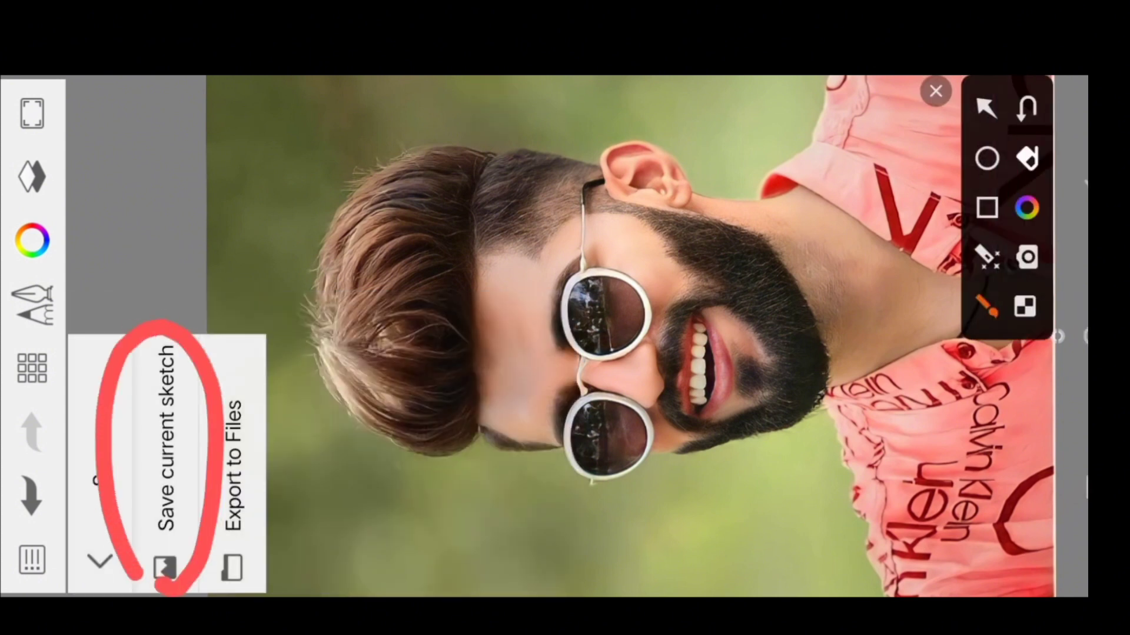
{"action": "left_click", "coordinate": [936, 91]}
{"action": "left_click", "coordinate": [164, 424]}
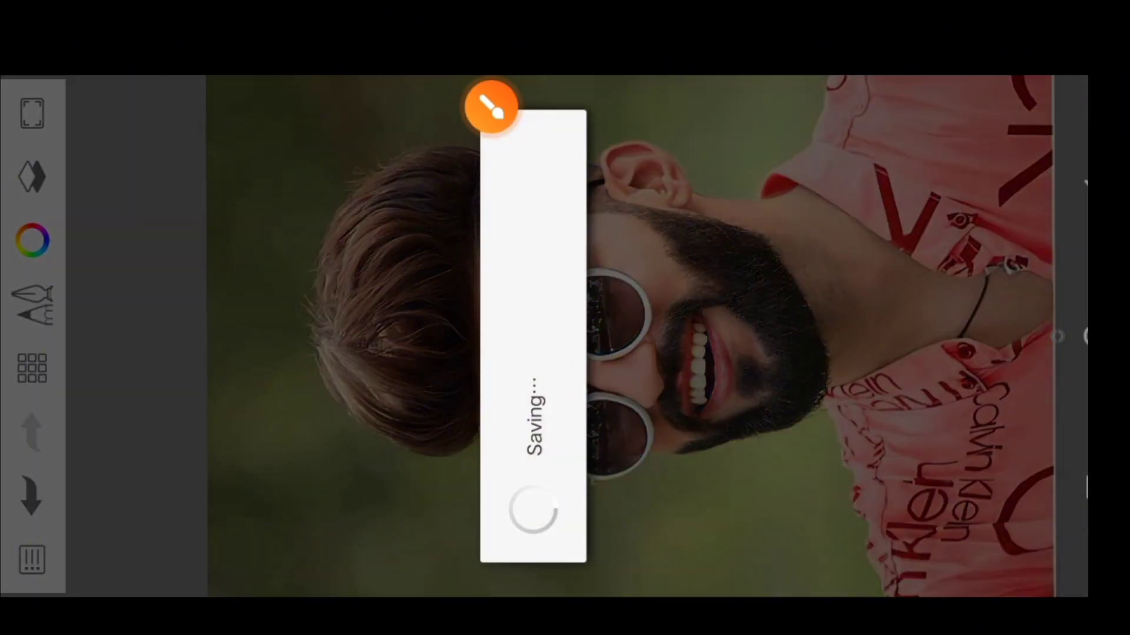
- Zoom and pan around the saved portrait to review the result
{"action": "scroll", "coordinate": [565, 335], "scroll_direction": "up", "scroll_amount": 2}
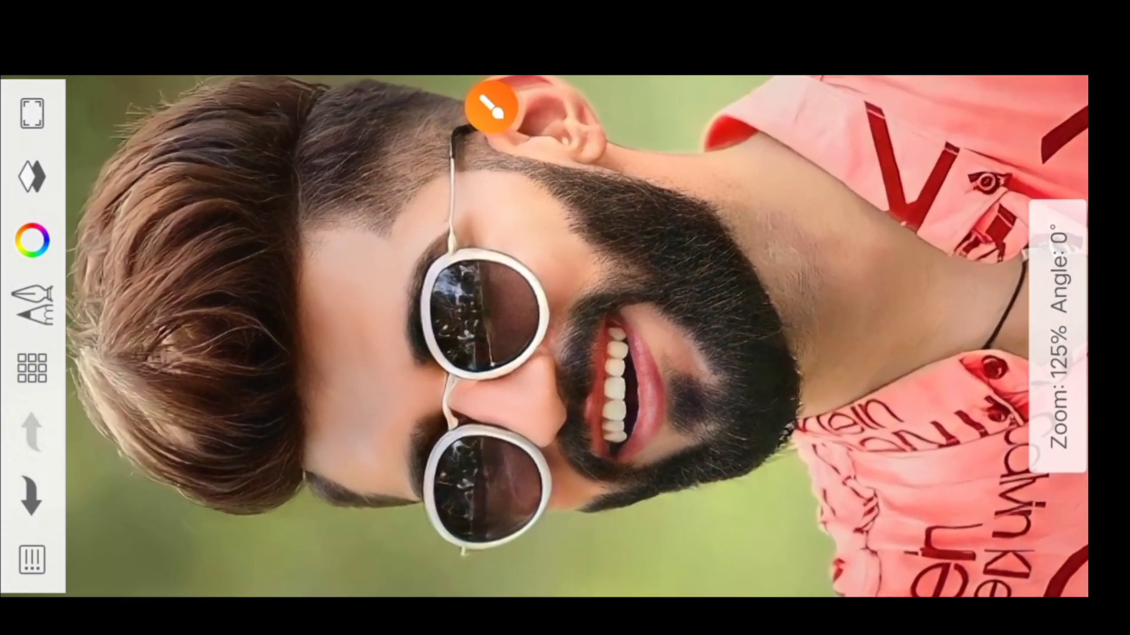
{"action": "left_click", "coordinate": [494, 103]}
{"action": "left_click_drag", "start_coordinate": [386, 511], "coordinate": [440, 532]}
{"action": "left_click_drag", "start_coordinate": [338, 309], "coordinate": [664, 272]}
{"action": "left_click_drag", "start_coordinate": [388, 158], "coordinate": [501, 295]}
{"action": "left_click_drag", "start_coordinate": [612, 136], "coordinate": [471, 277]}
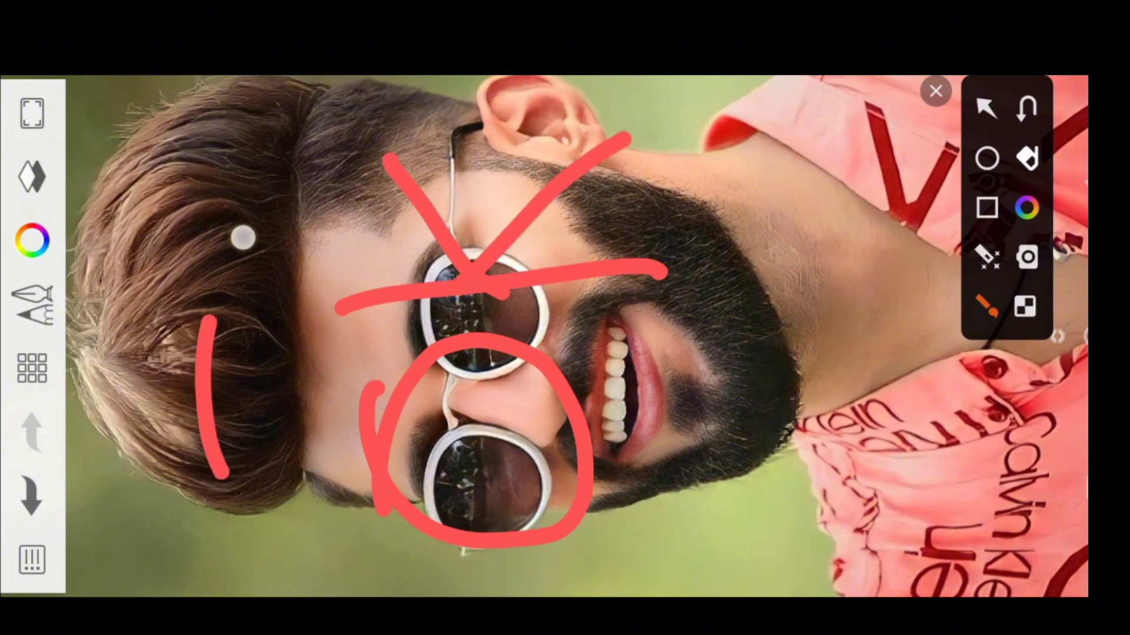